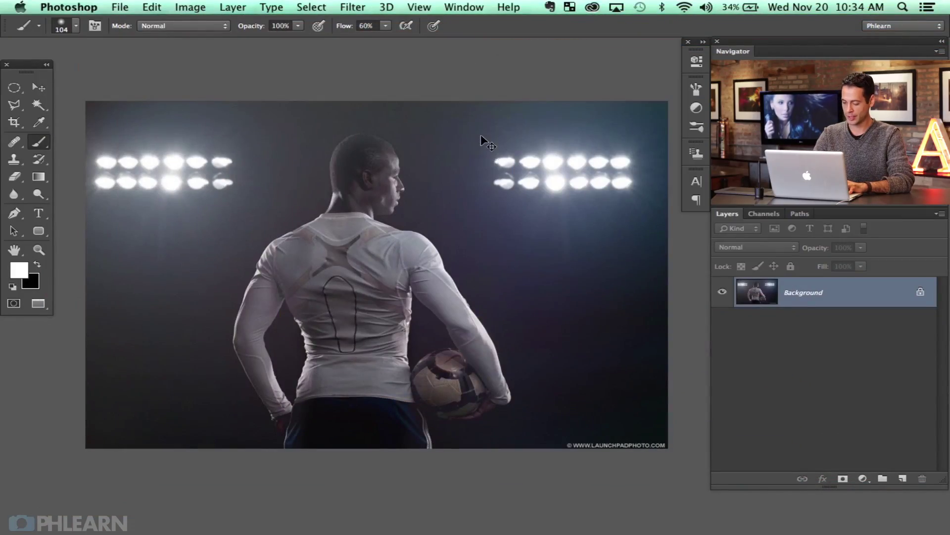
- Fit the photo in view, add a new empty layer and set the foreground colour to pink
scroll(487, 143, "up", 10)
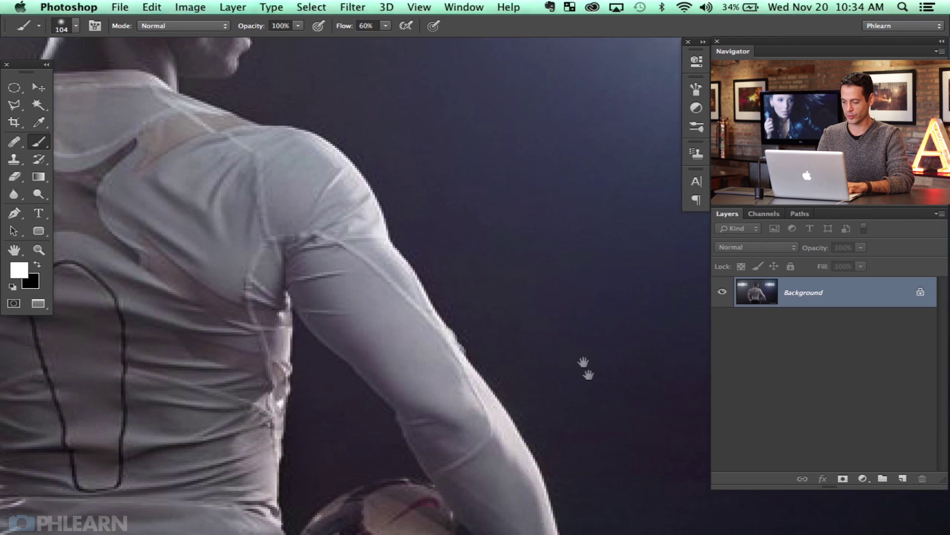
scroll(411, 239, "right", 5)
scroll(411, 239, "down", 3)
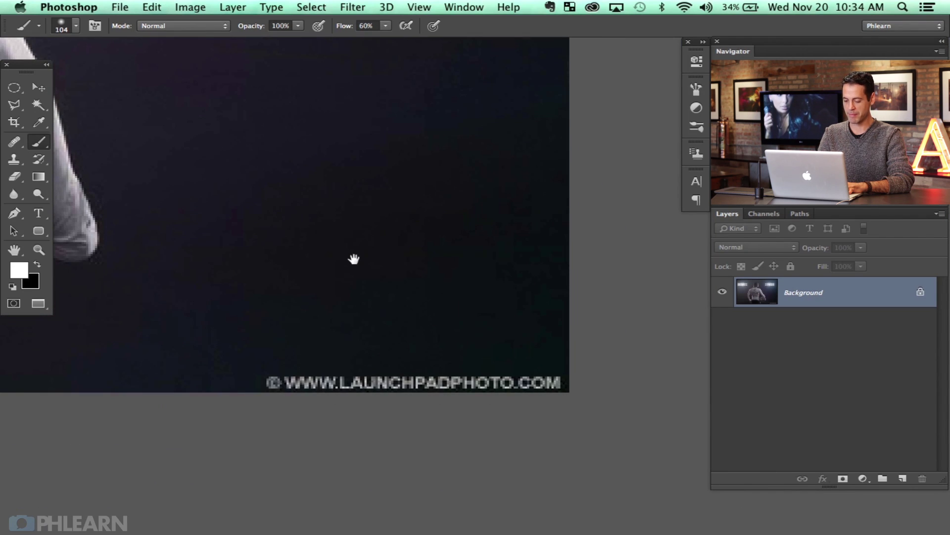
key("super+0")
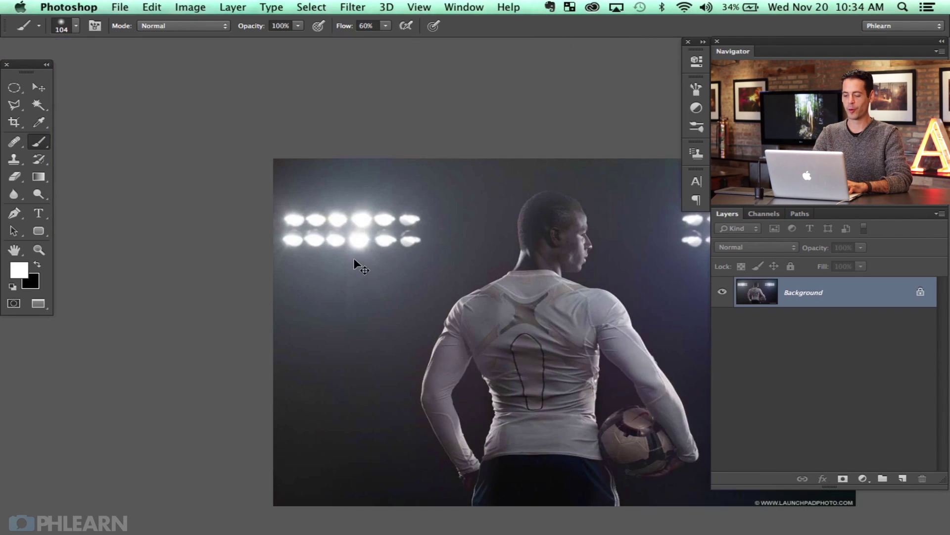
scroll(354, 259, "right", 10)
scroll(354, 260, "down", 4)
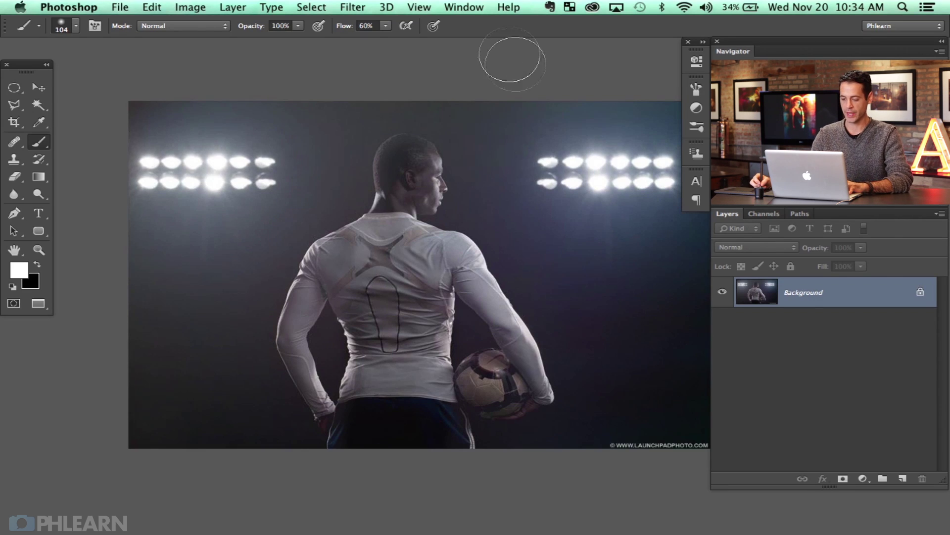
scroll(417, 207, "right", 3)
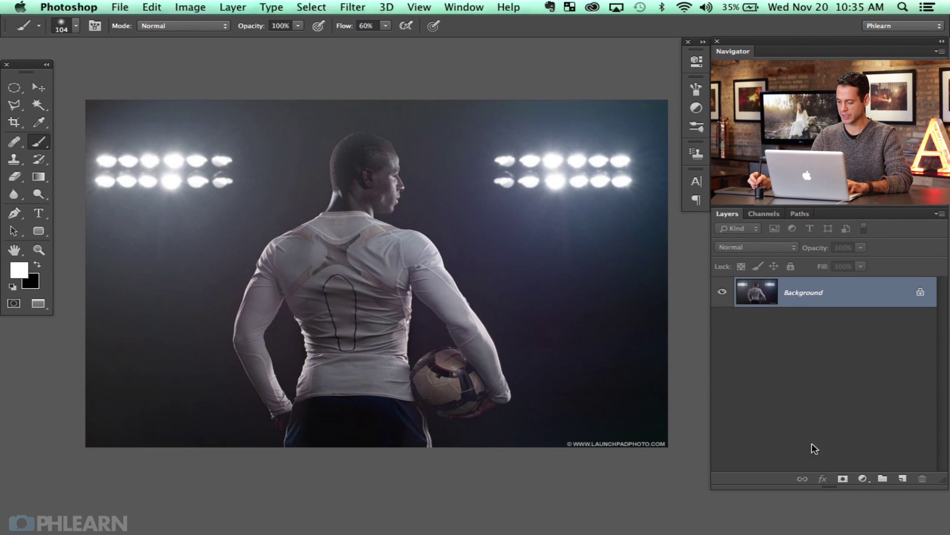
key("alt+shift+super+n")
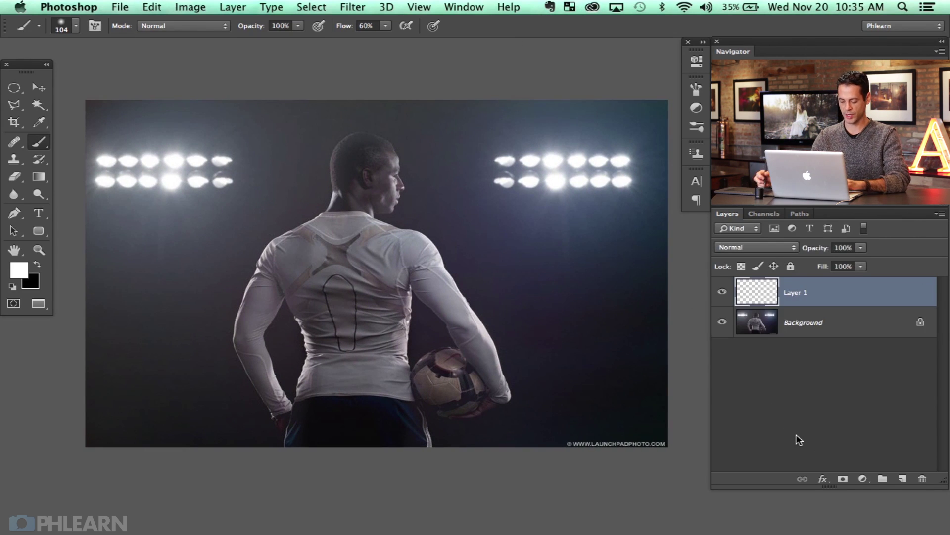
left_click(20, 270)
left_click(525, 272)
key("Return")
- Switch to the Brush tool at size 9 with 90% flow
key("b")
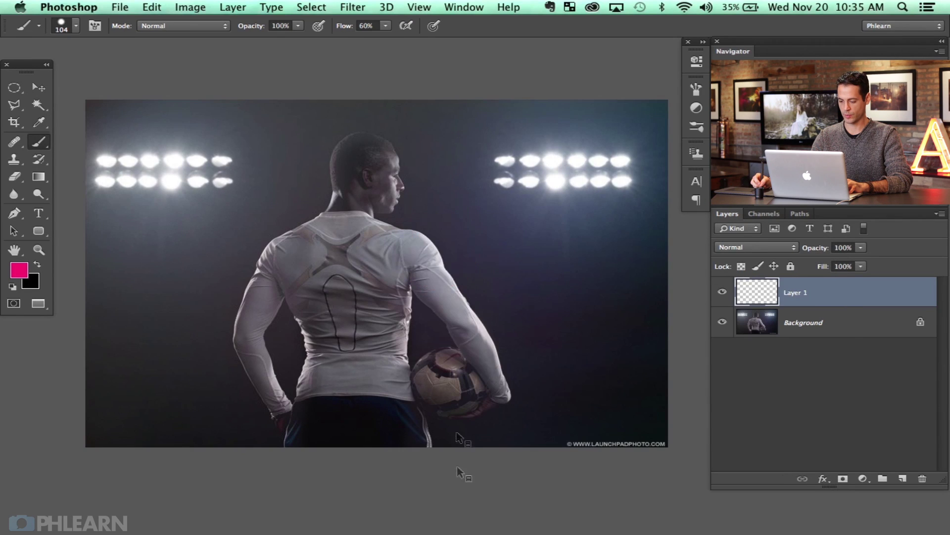
mouse_move(466, 280)
left_mouse_down()
mouse_move(490, 281)
mouse_move(430, 278)
left_mouse_up()
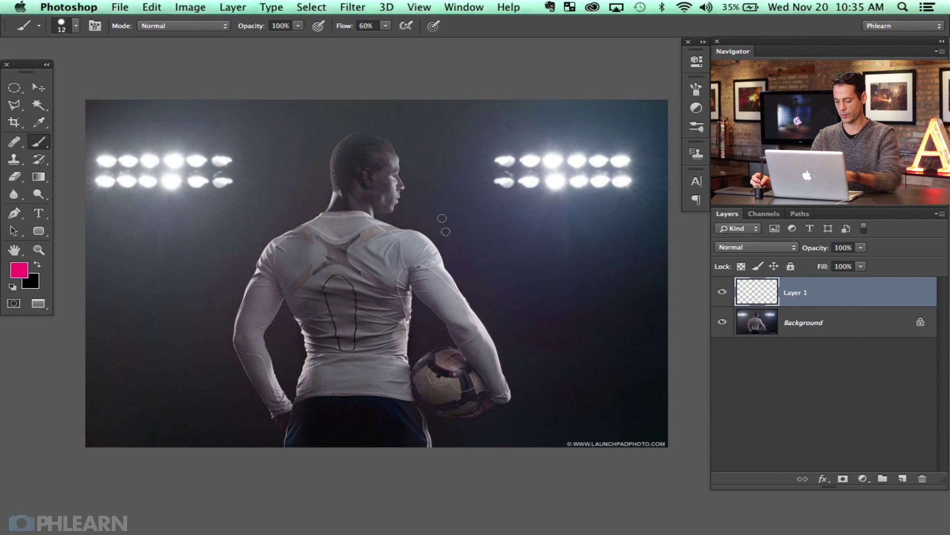
key("shift+9")
key("bracketleft")
key("bracketleft")
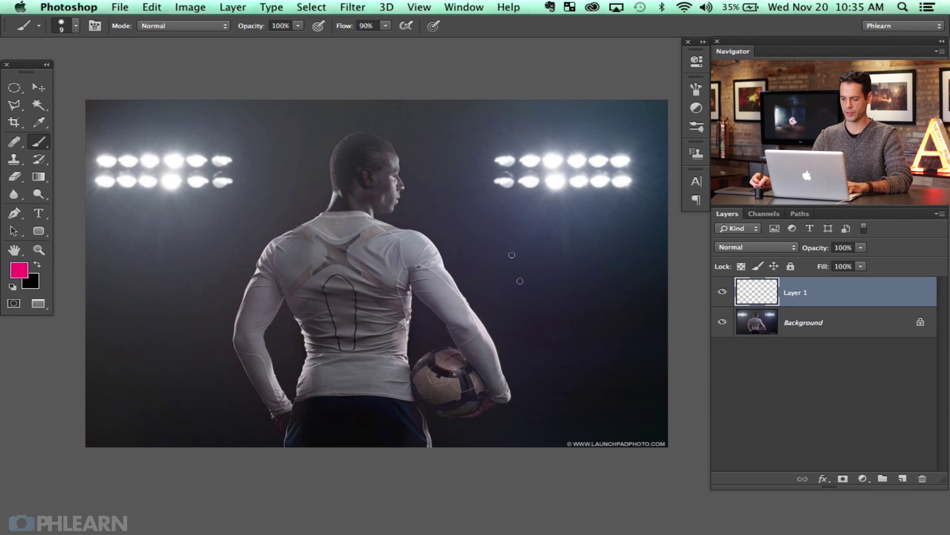
- Write 'Blue' right of the player, circle the dark left area, and write 'NOT' with a small 6
mouse_move(515, 275)
left_mouse_down()
mouse_move(531, 258)
mouse_move(554, 299)
mouse_move(606, 282)
left_mouse_up()
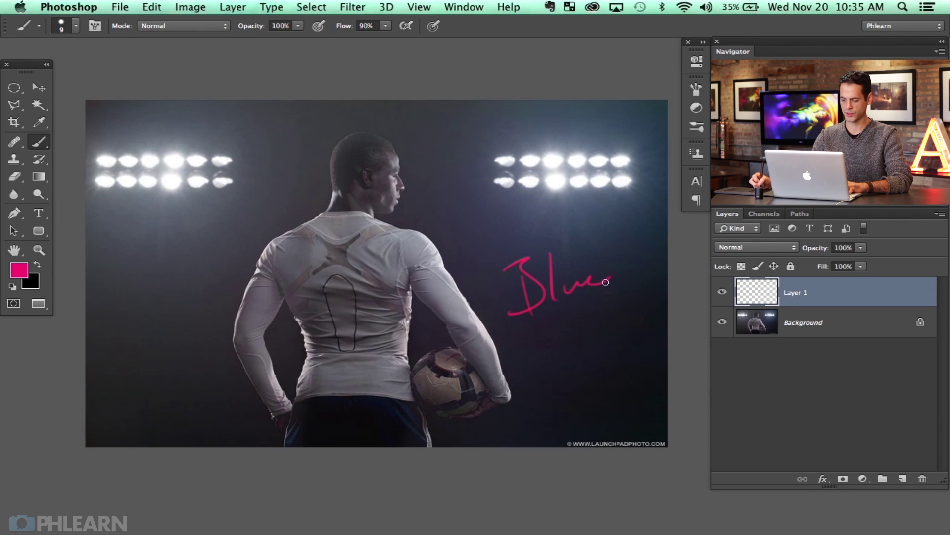
left_click_drag(220, 124, 110, 223)
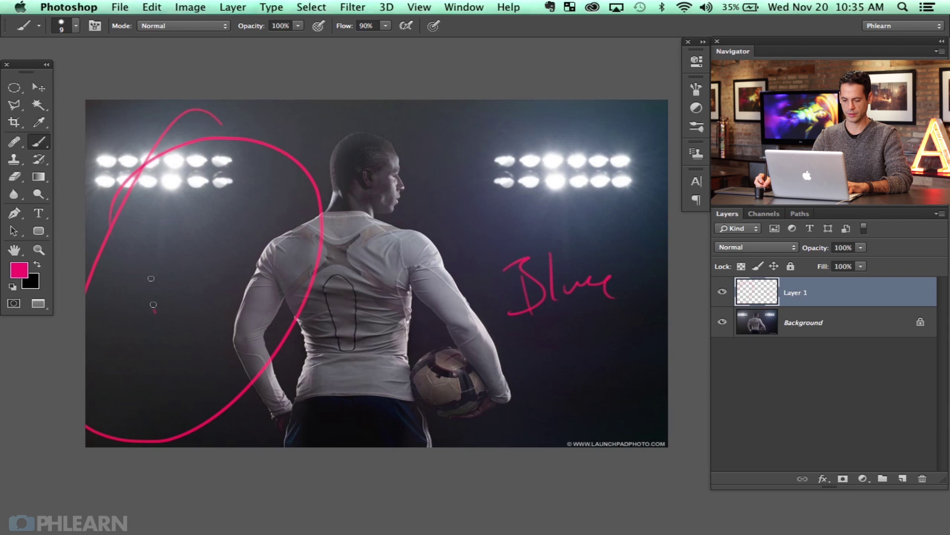
left_click_drag(153, 311, 178, 254)
mouse_move(193, 265)
left_mouse_down()
mouse_move(198, 280)
mouse_move(195, 262)
left_mouse_up()
left_click_drag(222, 255, 229, 297)
left_click_drag(200, 260, 238, 251)
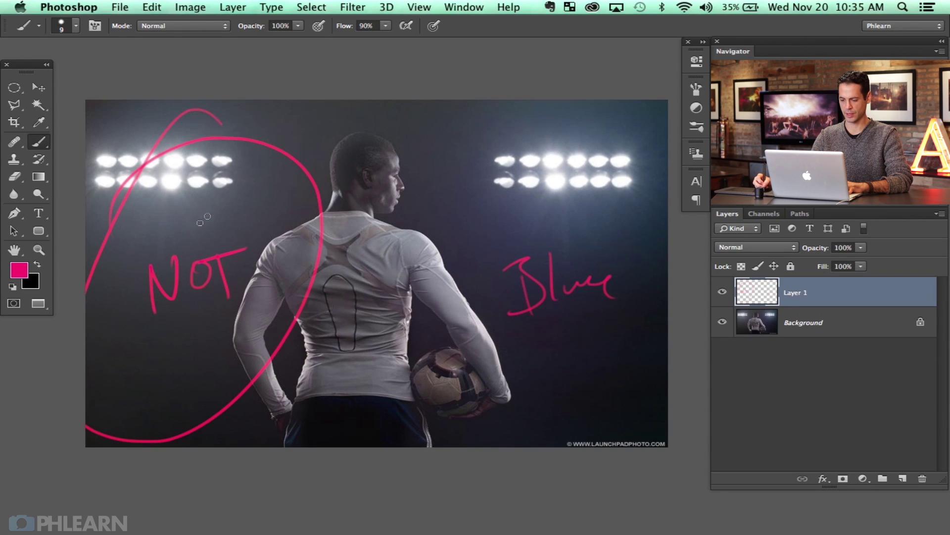
left_click_drag(210, 221, 200, 232)
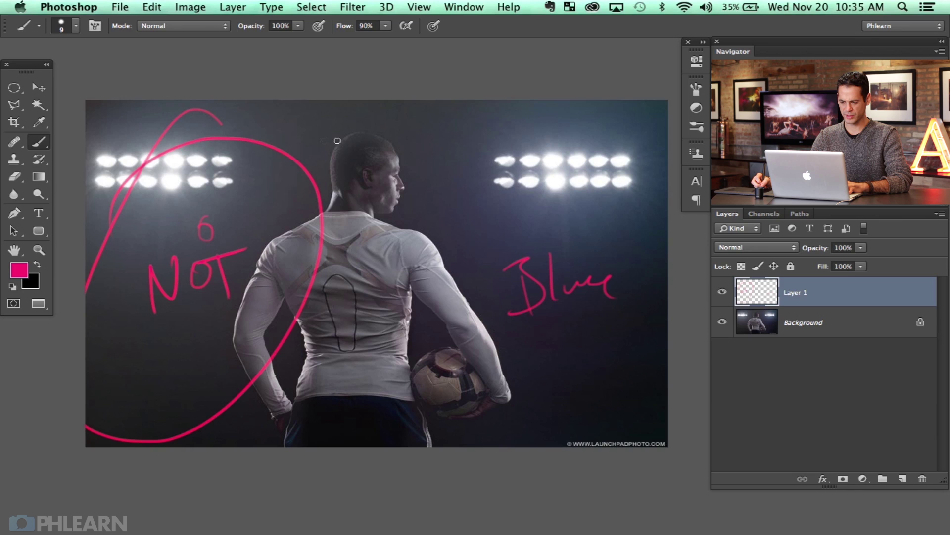
- Add a note beside the head, circle the back with an upward arrow, and mark letters by the ball
left_click_drag(358, 143, 349, 148)
key("super+z")
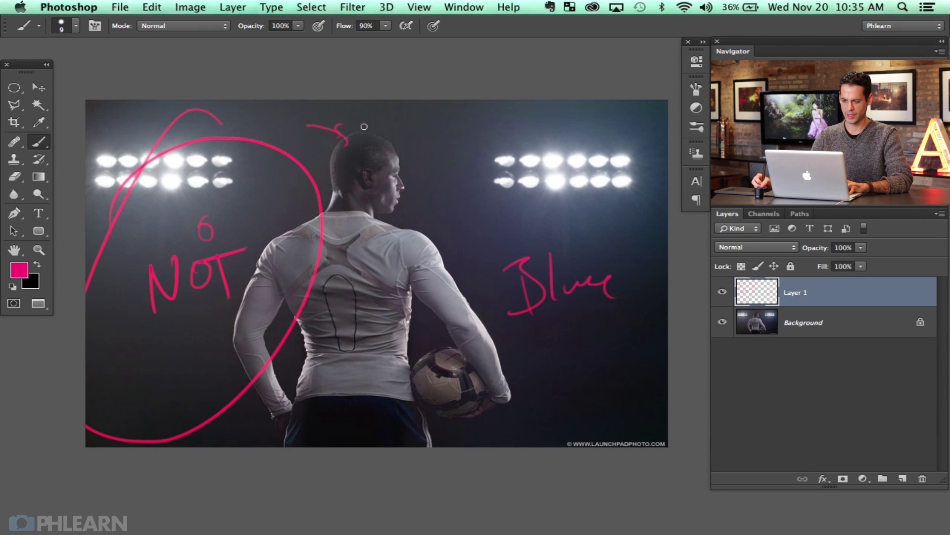
left_click_drag(395, 133, 412, 141)
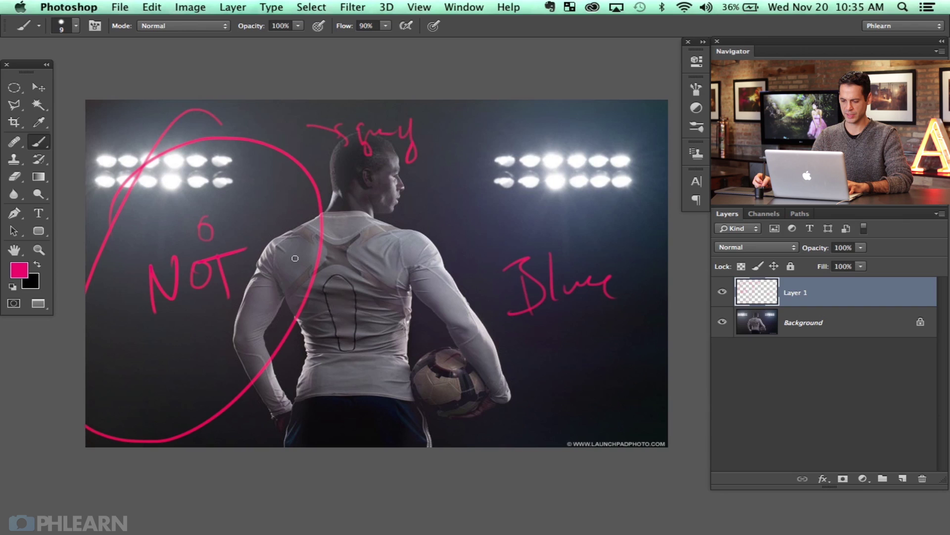
left_click_drag(332, 224, 326, 220)
left_click_drag(363, 354, 364, 310)
left_click_drag(351, 317, 373, 313)
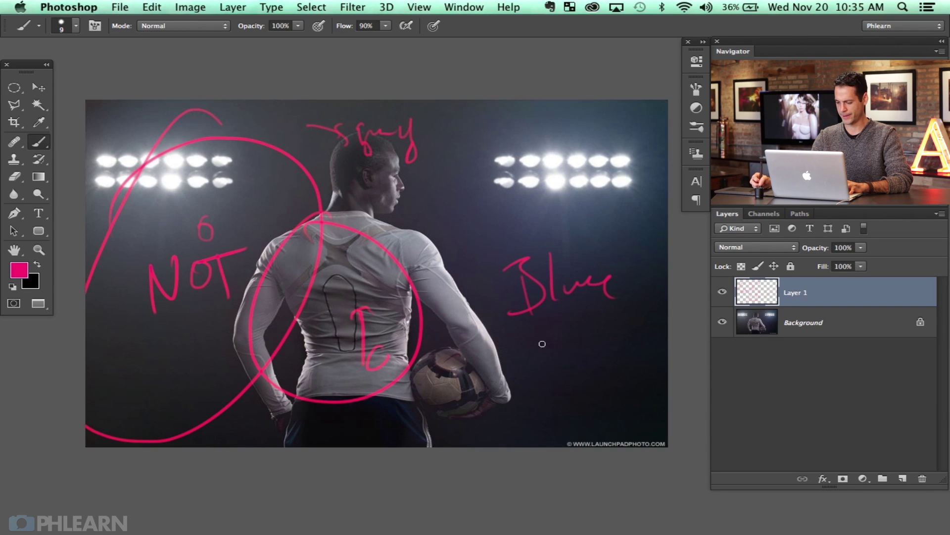
left_click_drag(426, 380, 436, 410)
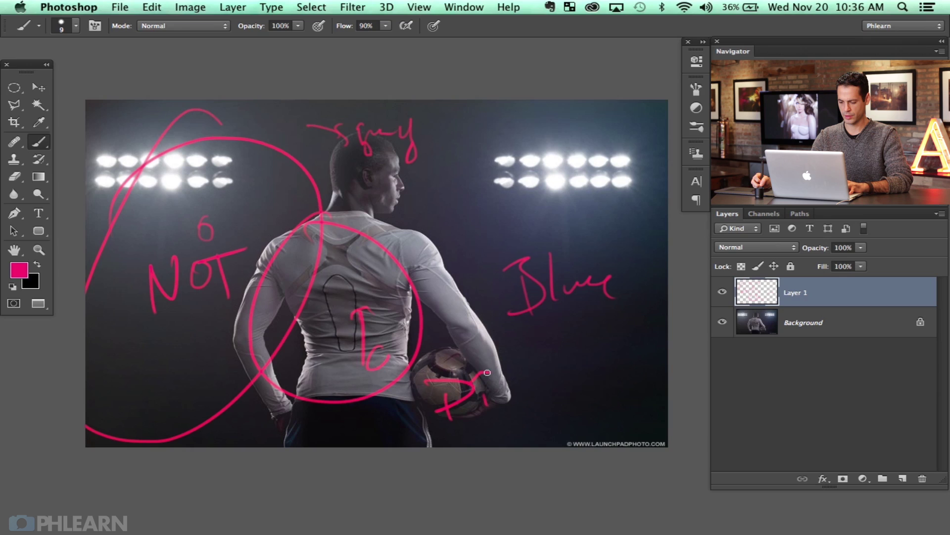
left_click_drag(487, 373, 478, 401)
mouse_move(519, 372)
left_mouse_down()
mouse_move(517, 410)
mouse_move(527, 408)
left_mouse_up()
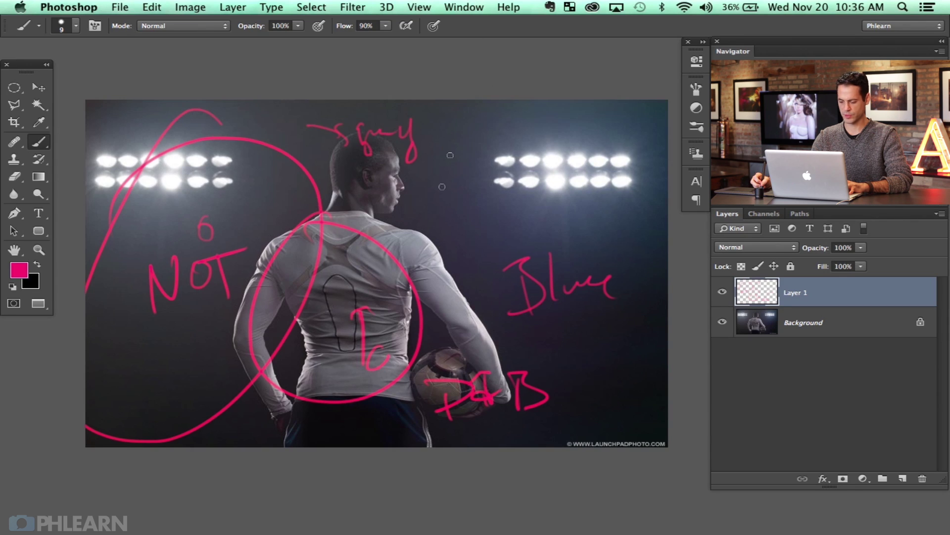
- With a slightly smaller brush, underline 'Sharp' and circle and cross out a right stadium light
key("bracketleft")
key("bracketleft")
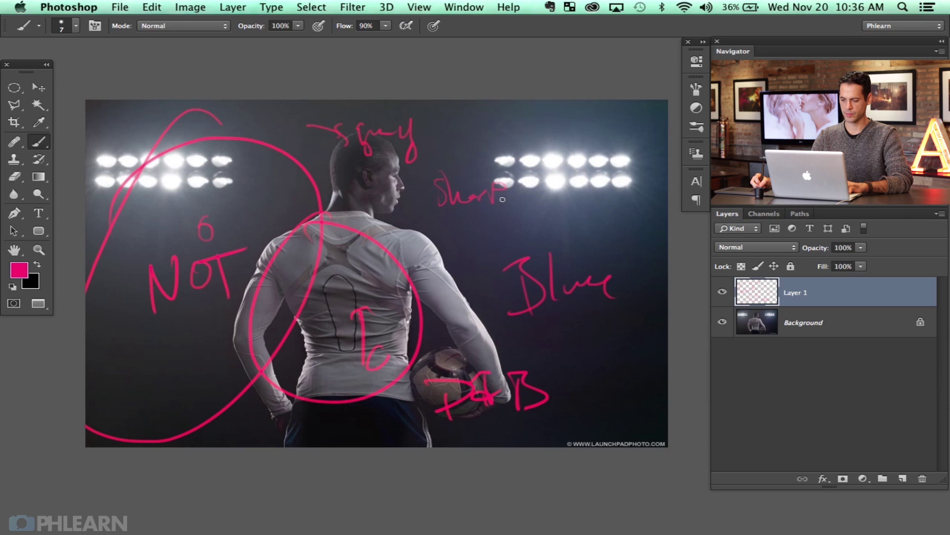
left_click_drag(437, 221, 505, 205)
mouse_move(577, 160)
left_mouse_down()
mouse_move(608, 158)
mouse_move(574, 163)
left_mouse_up()
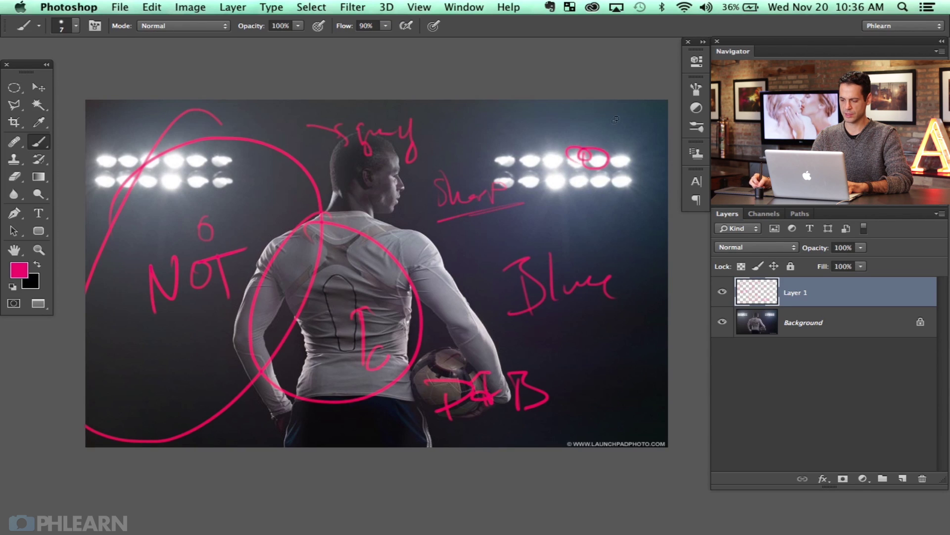
left_click_drag(620, 113, 534, 210)
mouse_move(520, 119)
left_mouse_down()
mouse_move(599, 187)
mouse_move(466, 268)
mouse_move(473, 259)
mouse_move(477, 305)
left_mouse_up()
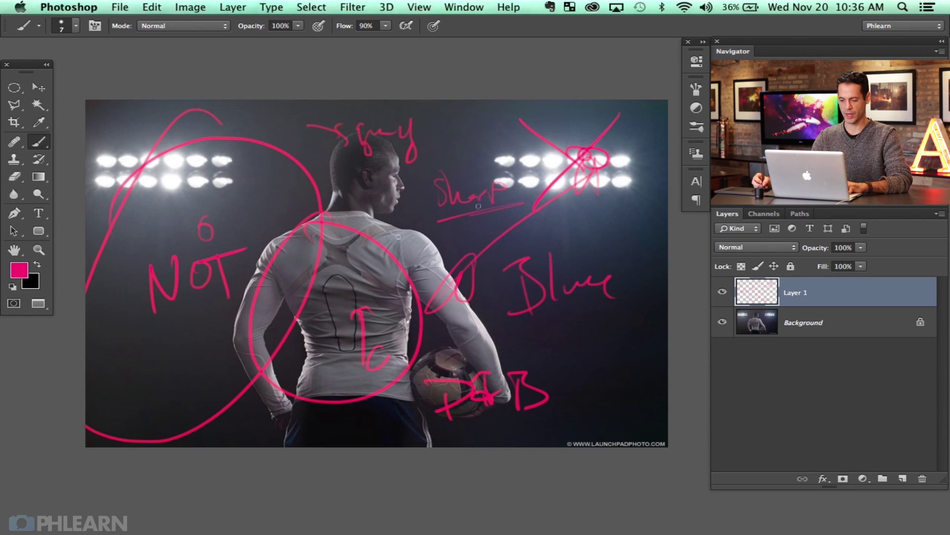
- Hide the annotation layer and add a Curves adjustment above Background with default black and white colours
left_click(722, 292)
left_click(849, 324)
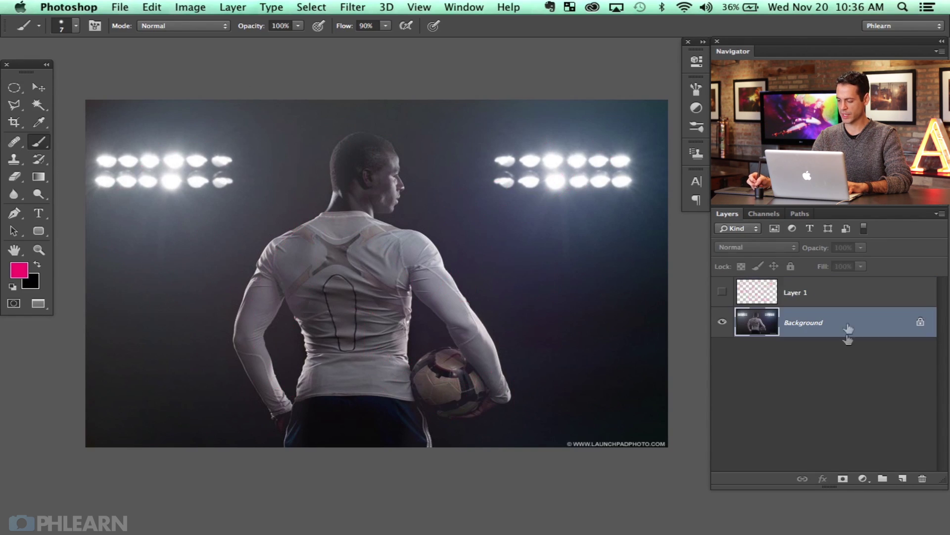
left_click(864, 478)
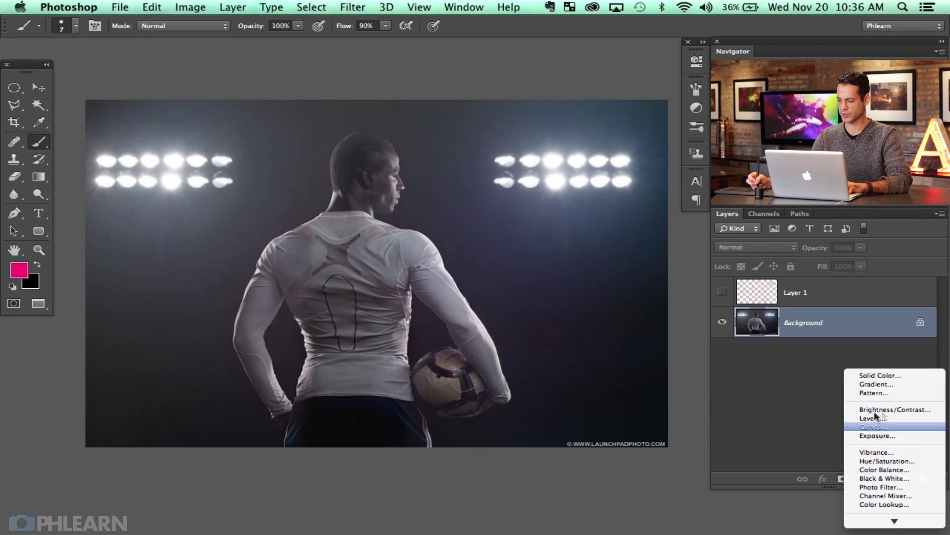
left_click(866, 427)
key("d")
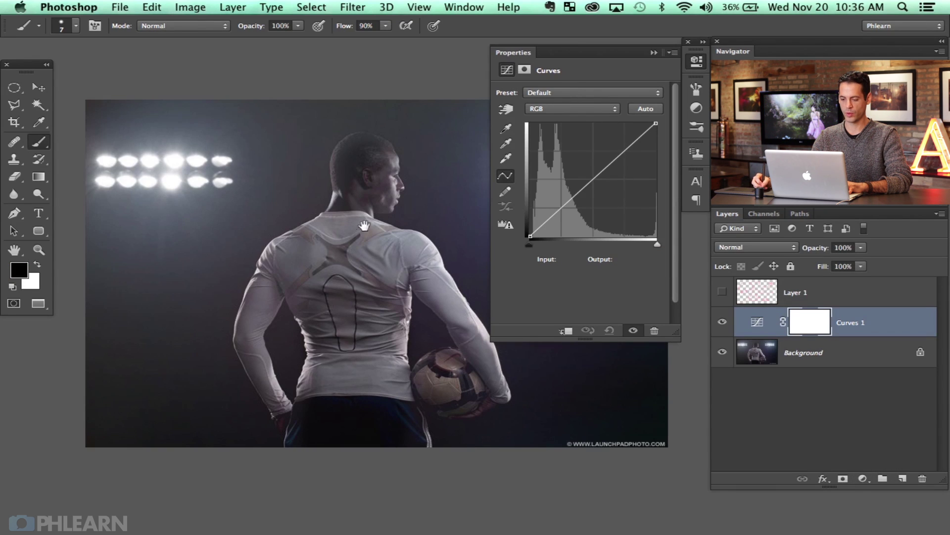
- Lift the Blue channel curve from 97 to 131 for a cool tint and collapse Properties
left_click_drag(364, 226, 245, 238)
scroll(425, 241, "left", 5)
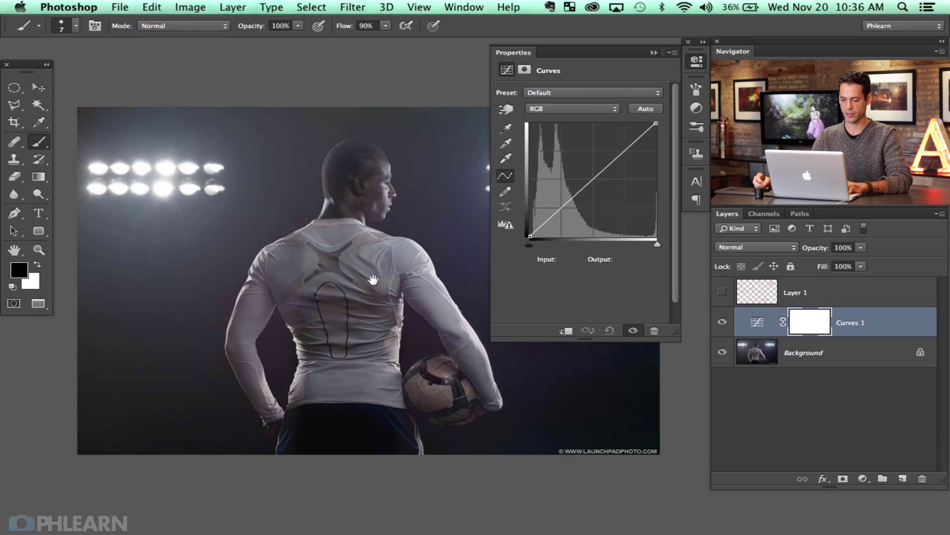
scroll(439, 264, "right", 6)
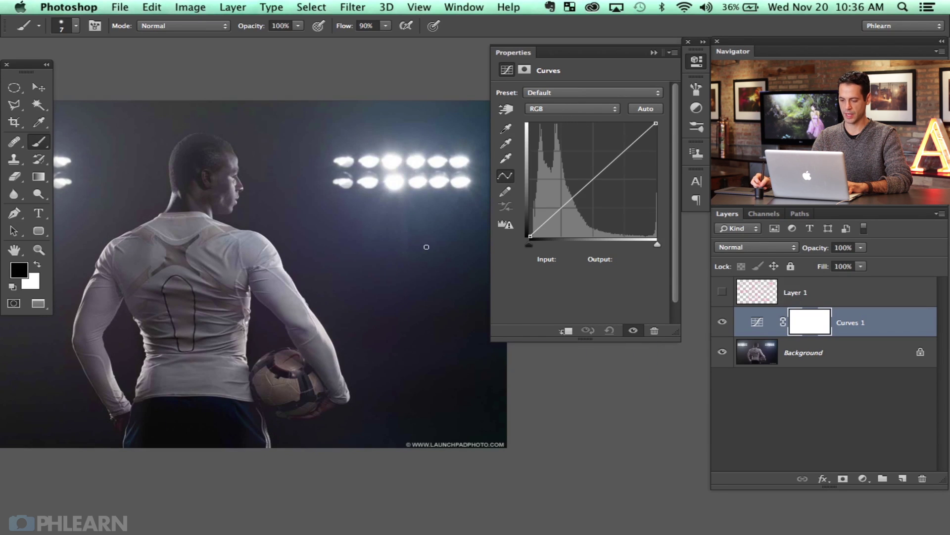
scroll(411, 248, "right", 3)
scroll(391, 228, "down", 1)
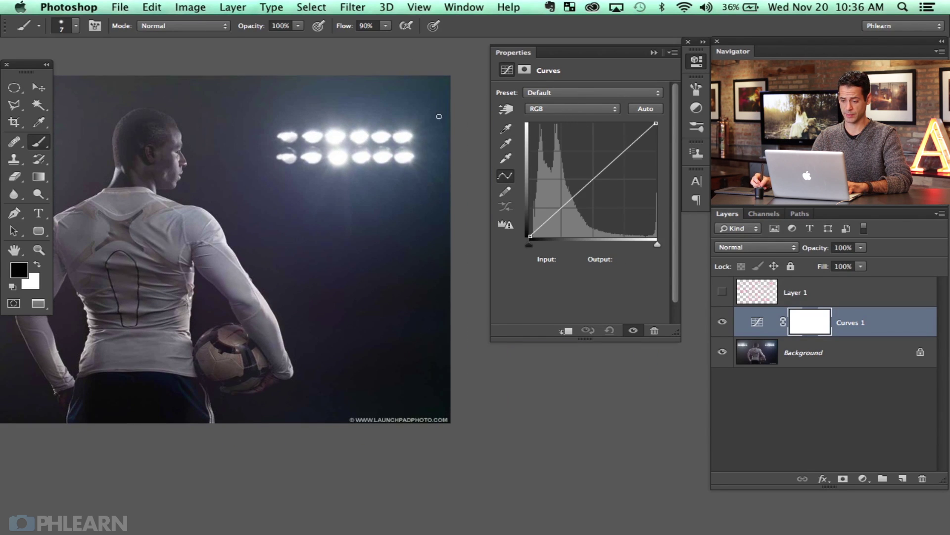
scroll(219, 246, "left", 3)
scroll(329, 272, "right", 2)
scroll(328, 272, "down", 1)
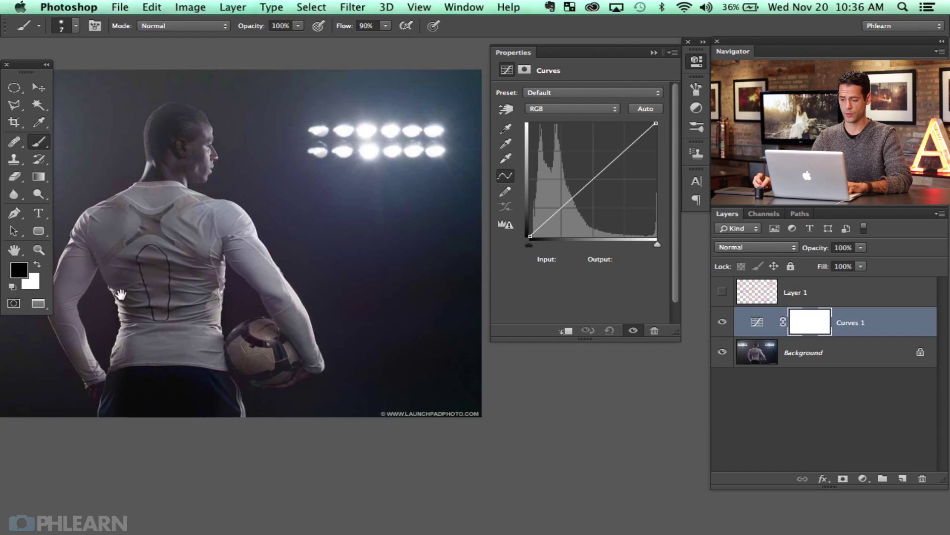
scroll(120, 295, "left", 8)
scroll(120, 295, "up", 2)
left_click(564, 109)
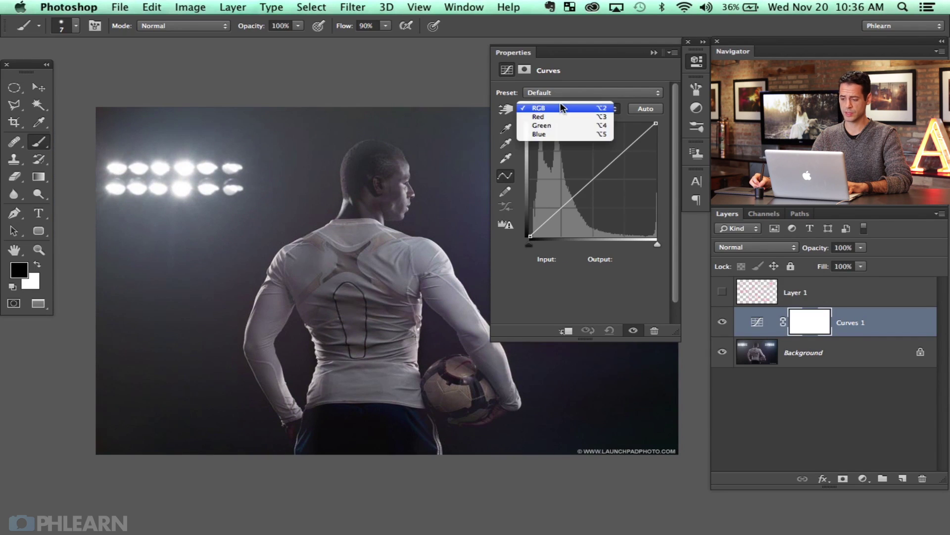
left_click(562, 135)
left_click_drag(580, 192, 578, 179)
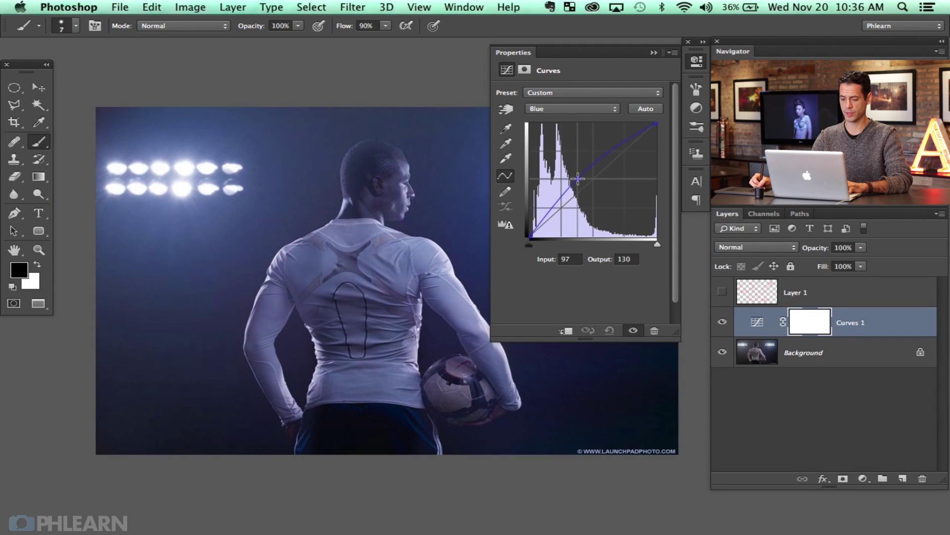
left_click(699, 62)
- Invert the Curves 1 mask and paint white into the left background with a 392 px soft brush at 20% flow
key("super+i")
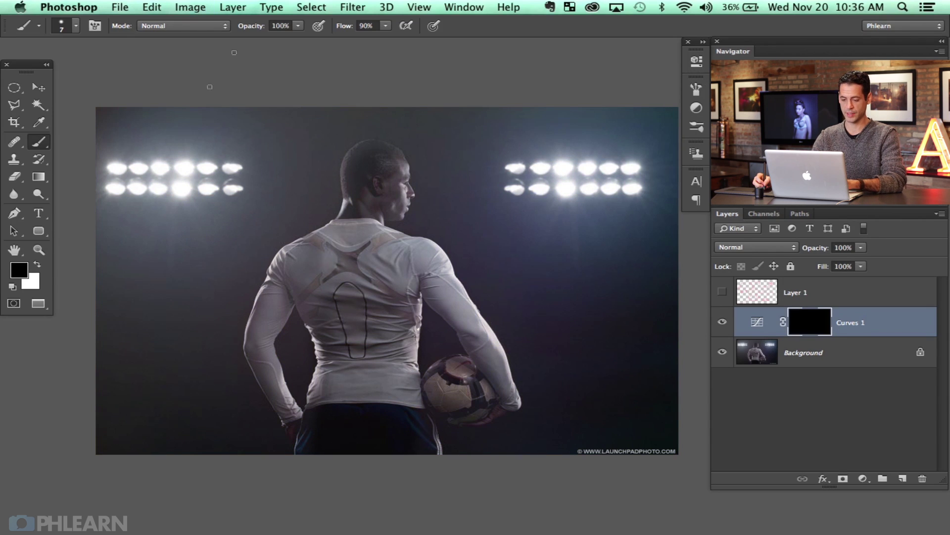
right_click(172, 176)
double_click(191, 269)
left_click_drag(148, 258, 124, 268)
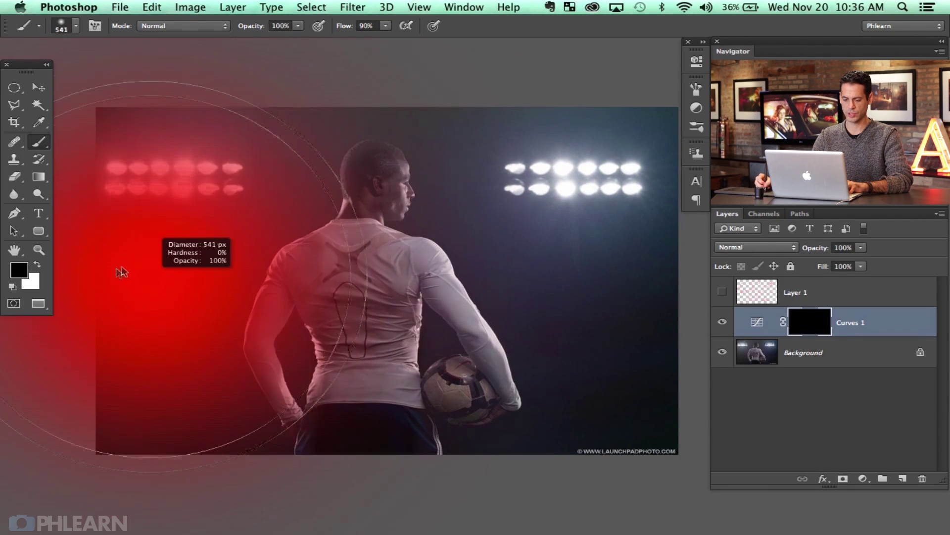
key("x")
key("shift+2")
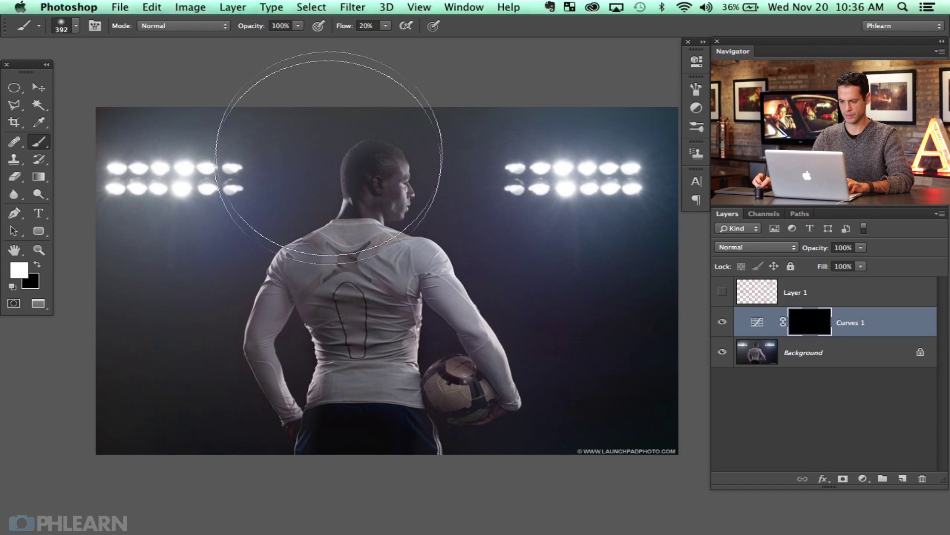
mouse_move(218, 285)
left_mouse_down()
mouse_move(168, 302)
mouse_move(176, 272)
mouse_move(136, 266)
mouse_move(106, 308)
mouse_move(105, 295)
mouse_move(129, 283)
mouse_move(167, 323)
mouse_move(213, 335)
mouse_move(281, 319)
mouse_move(283, 341)
mouse_move(302, 354)
mouse_move(257, 327)
mouse_move(219, 355)
mouse_move(190, 338)
mouse_move(202, 301)
mouse_move(242, 295)
mouse_move(245, 227)
mouse_move(344, 165)
mouse_move(206, 293)
left_mouse_up()
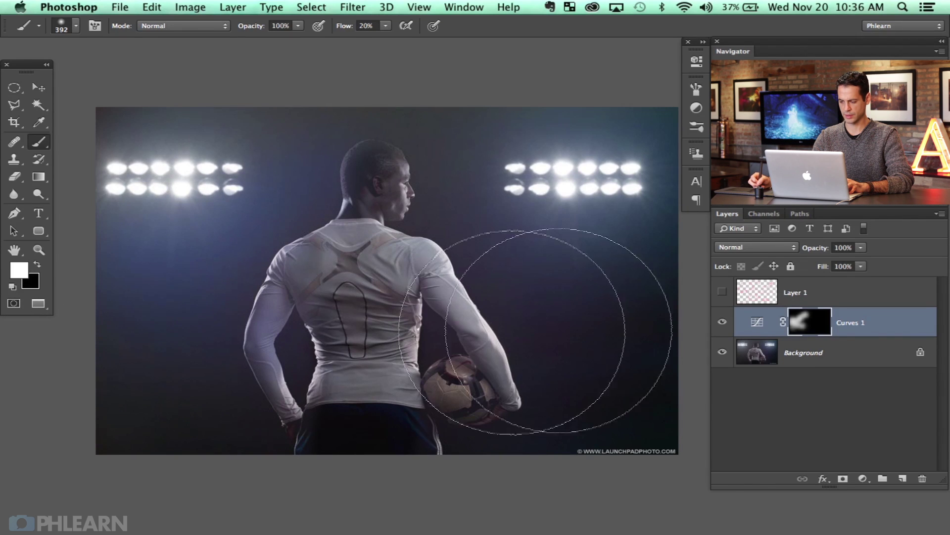
- Toggle Curves 1 visibility repeatedly to compare the tint before and after
left_click(722, 322)
left_click(723, 322)
left_click(723, 322)
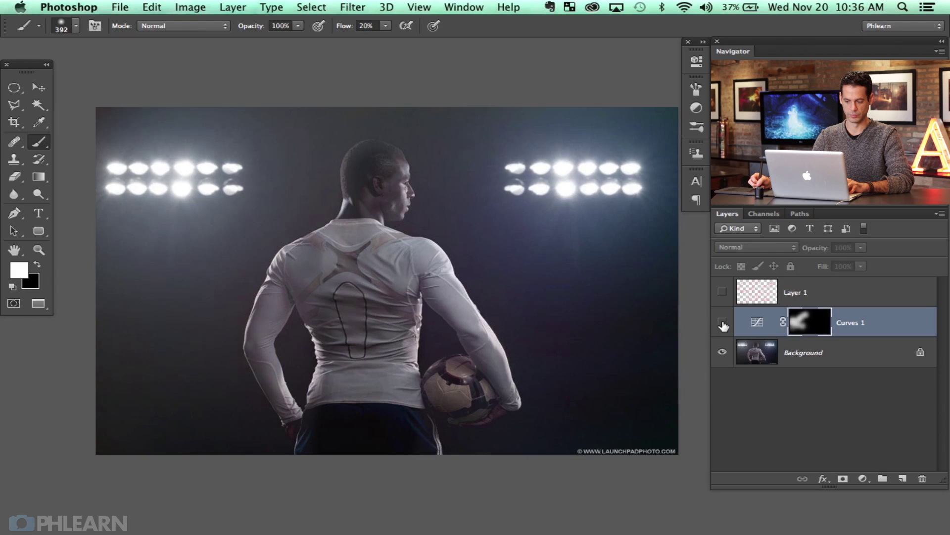
left_click(722, 322)
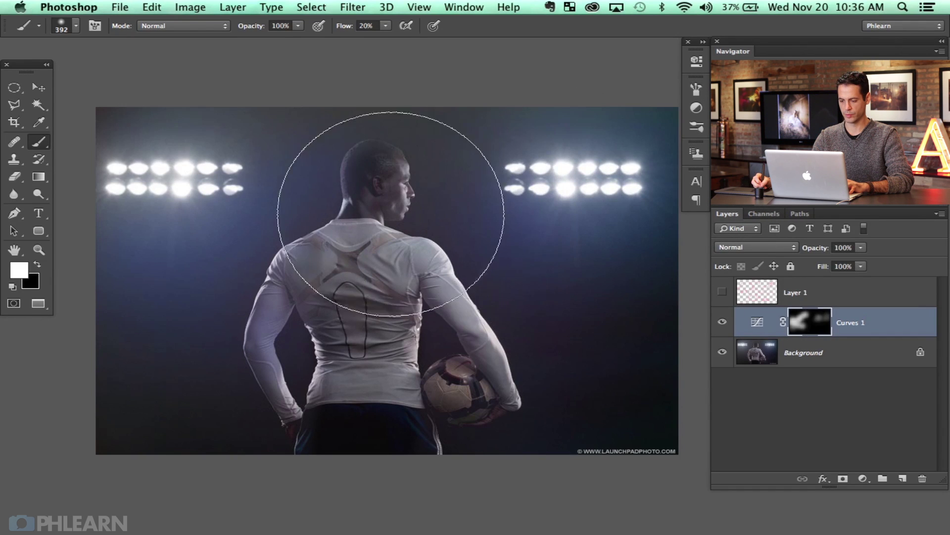
left_click(723, 323)
left_click(724, 323)
left_click(723, 323)
left_click(723, 323)
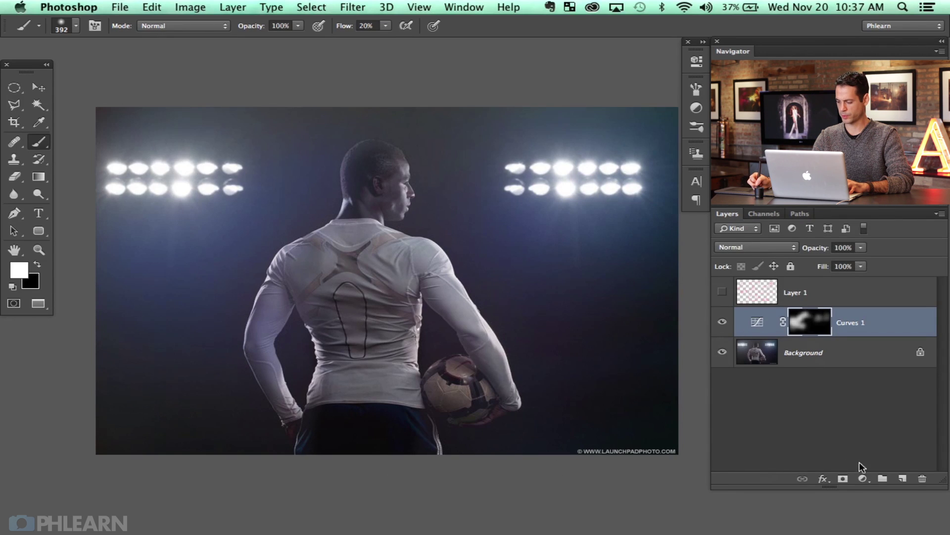
left_click(863, 478)
- Add Curves 2 and raise its Red and Blue curves for a purple tint
left_click(873, 470)
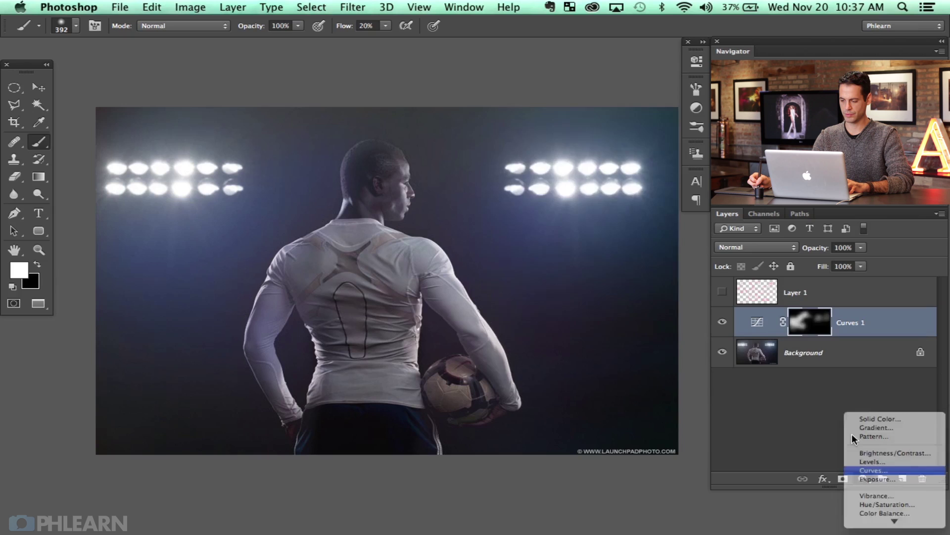
left_click(557, 108)
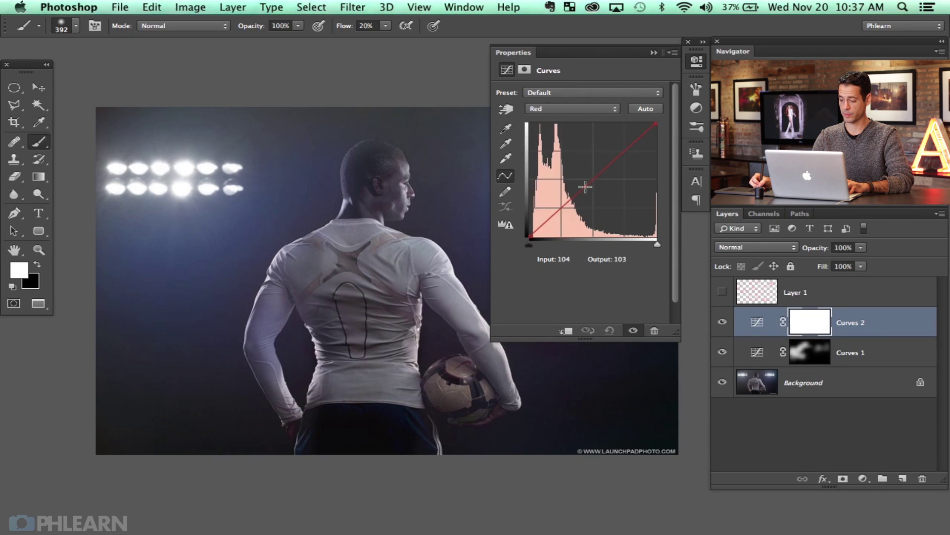
mouse_move(585, 187)
left_mouse_down()
mouse_move(580, 171)
mouse_move(584, 181)
left_mouse_up()
left_click(569, 109)
left_click(542, 129)
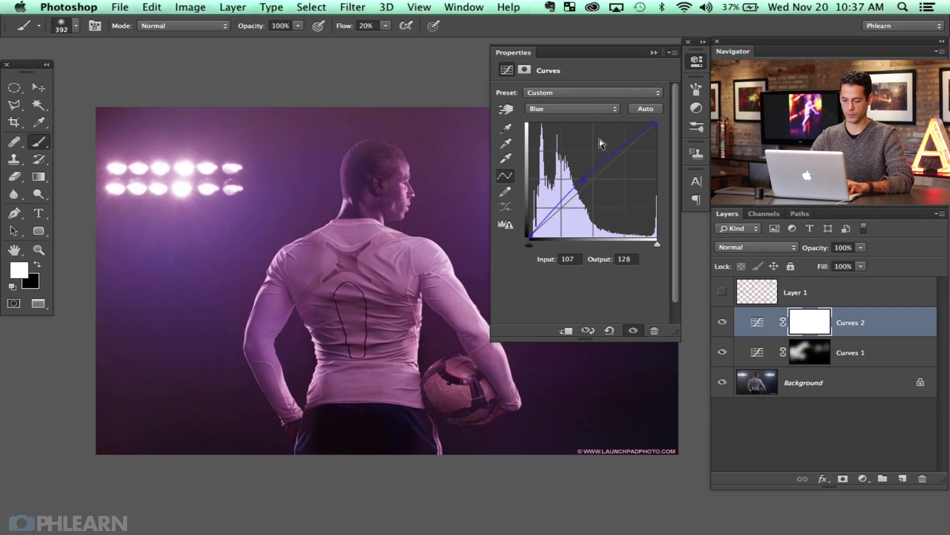
- Invert the Curves 2 mask and paint white across the lower background on both sides of the player
key("super+i")
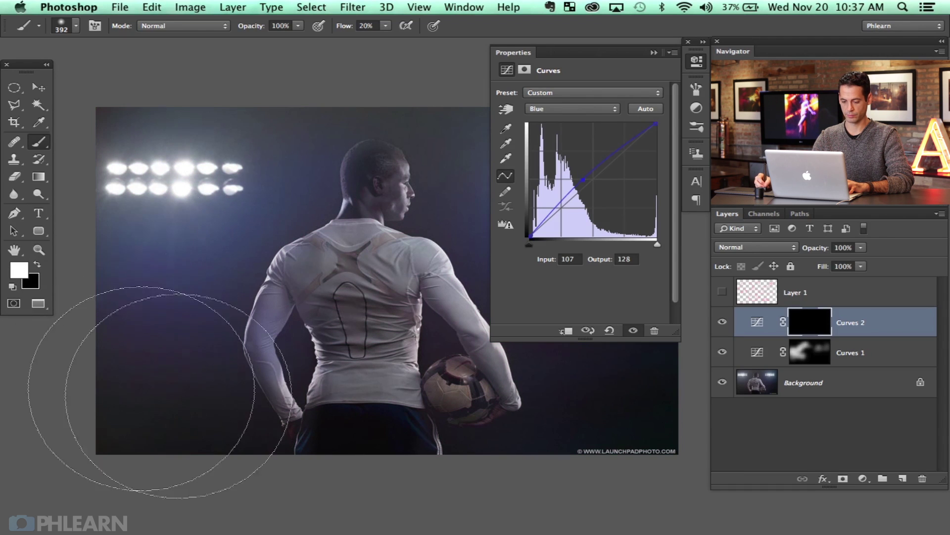
mouse_move(159, 394)
left_mouse_down()
mouse_move(233, 340)
mouse_move(187, 297)
mouse_move(254, 307)
mouse_move(235, 284)
mouse_move(180, 340)
mouse_move(64, 371)
left_mouse_up()
left_click_drag(394, 405, 248, 396)
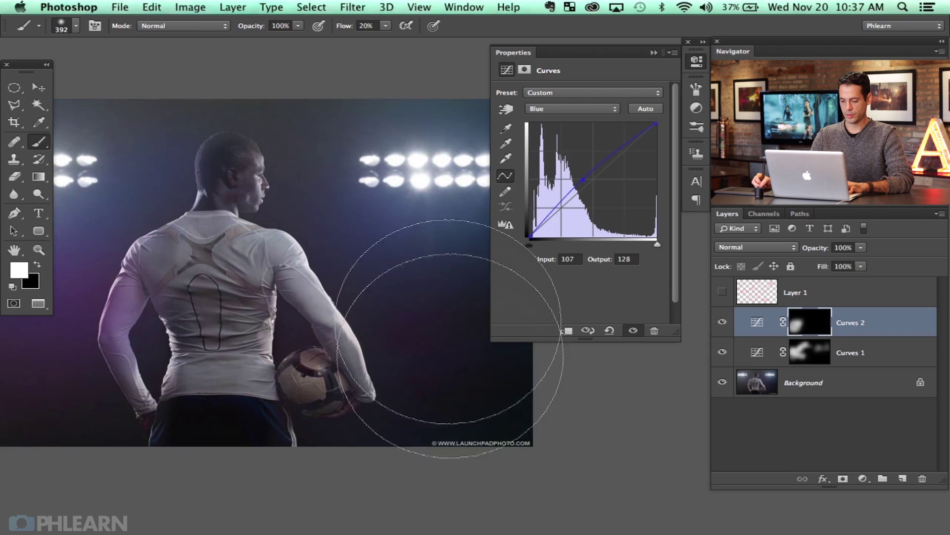
mouse_move(449, 338)
left_mouse_down()
mouse_move(424, 403)
mouse_move(446, 425)
mouse_move(424, 407)
mouse_move(520, 381)
mouse_move(435, 361)
mouse_move(477, 403)
left_mouse_up()
mouse_move(296, 332)
left_mouse_down()
mouse_move(425, 344)
mouse_move(453, 337)
mouse_move(218, 328)
left_mouse_up()
key("x")
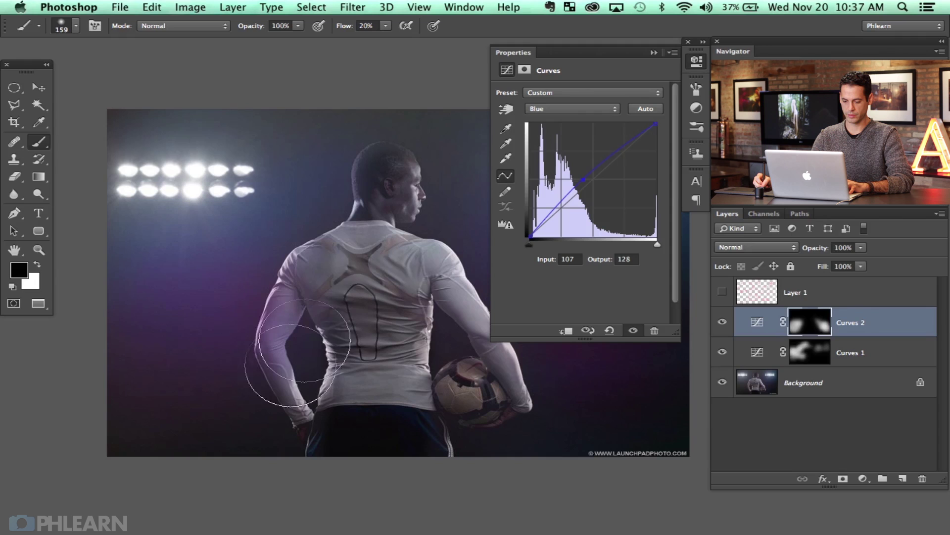
- Toggle Curves 2 visibility to compare the purple tint before and after
left_click(720, 324)
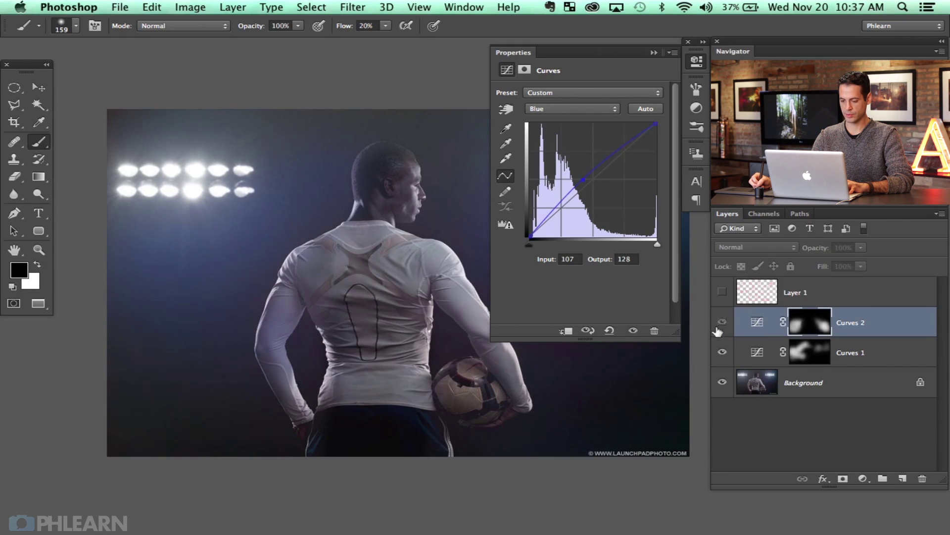
left_click(721, 325)
left_click(720, 325)
left_click(720, 325)
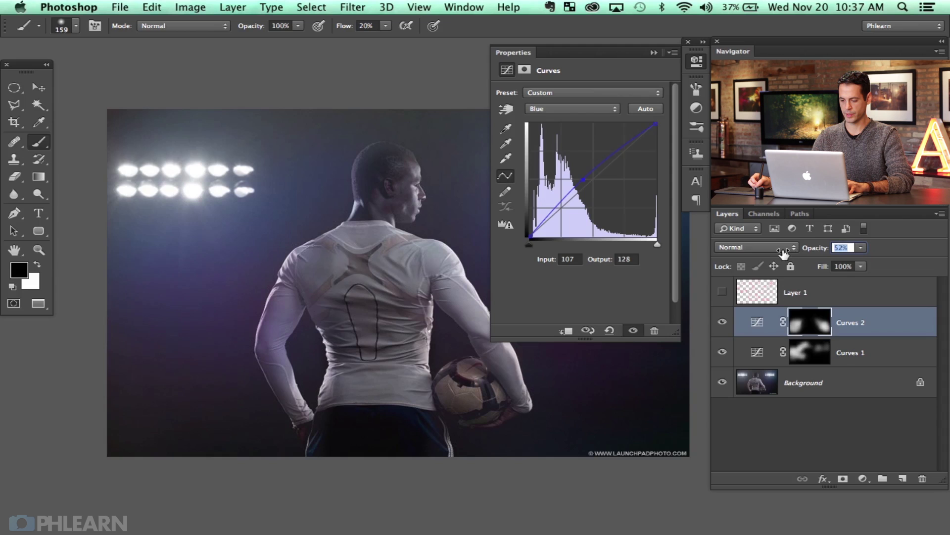
left_click(722, 322)
left_click(722, 321)
left_click(722, 322)
left_click(722, 322)
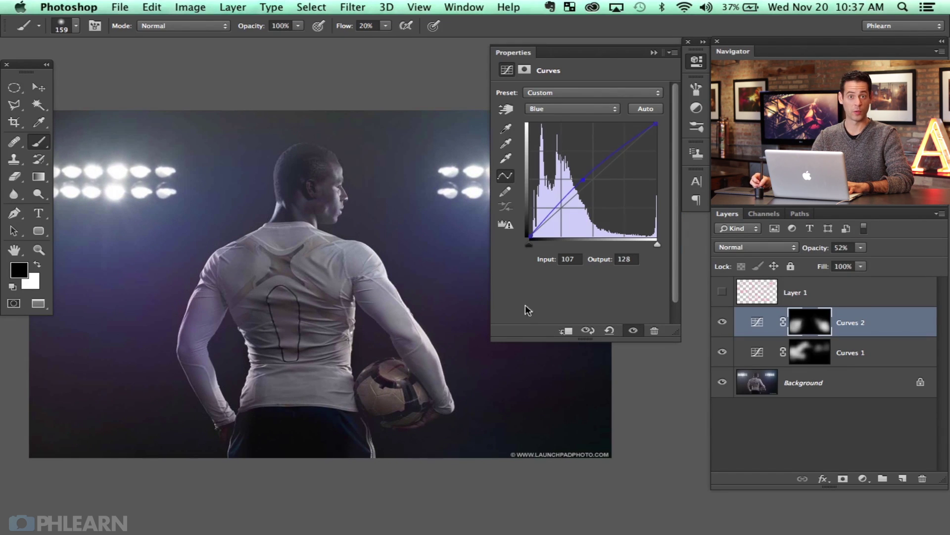
- Add Curves 3, raising its Green curve and Blue curve (130 to 138) for a teal tint
left_click(863, 478)
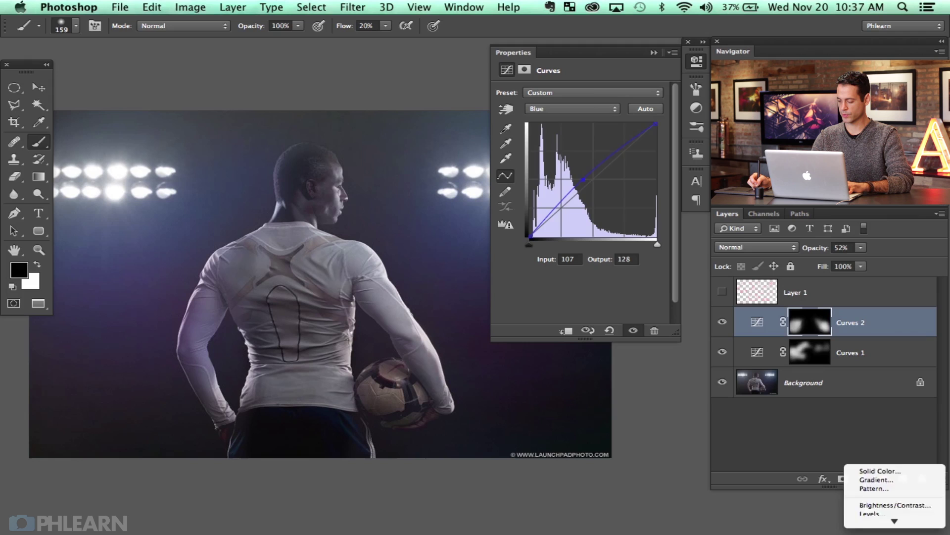
left_click(871, 471)
left_click(557, 109)
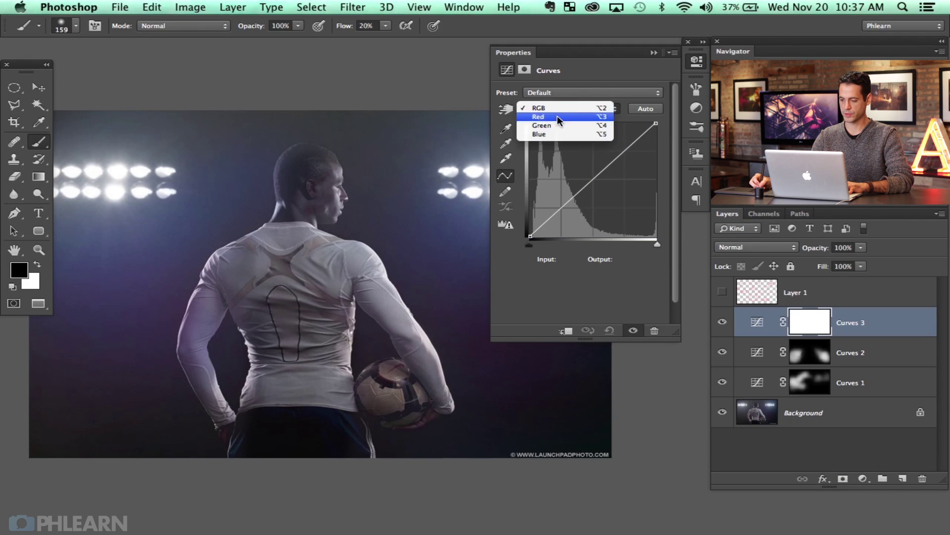
left_click(555, 125)
left_click_drag(597, 179, 590, 169)
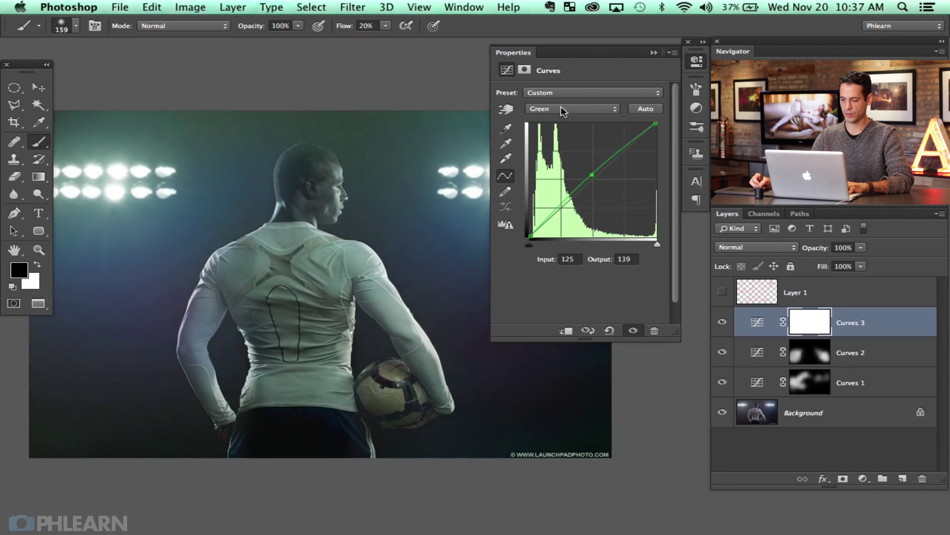
left_click(557, 109)
left_click(555, 127)
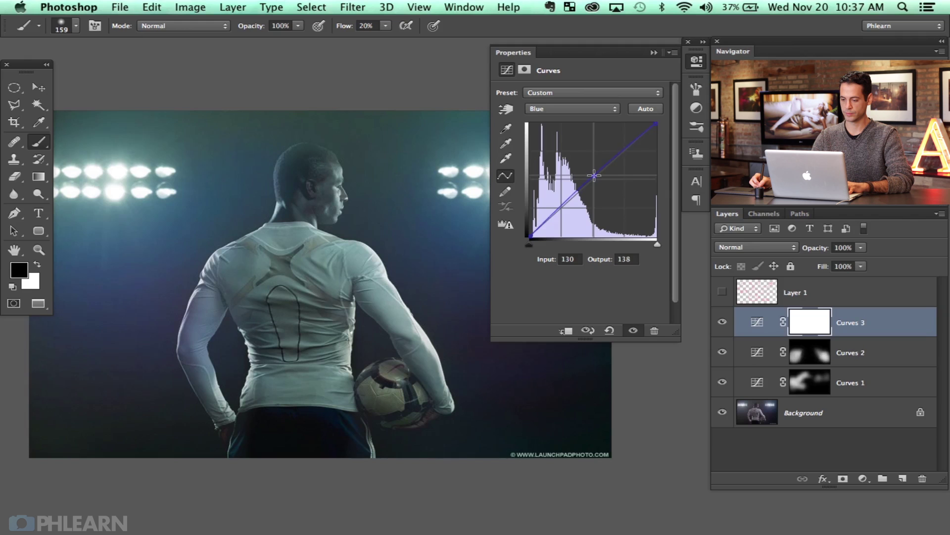
left_click(695, 91)
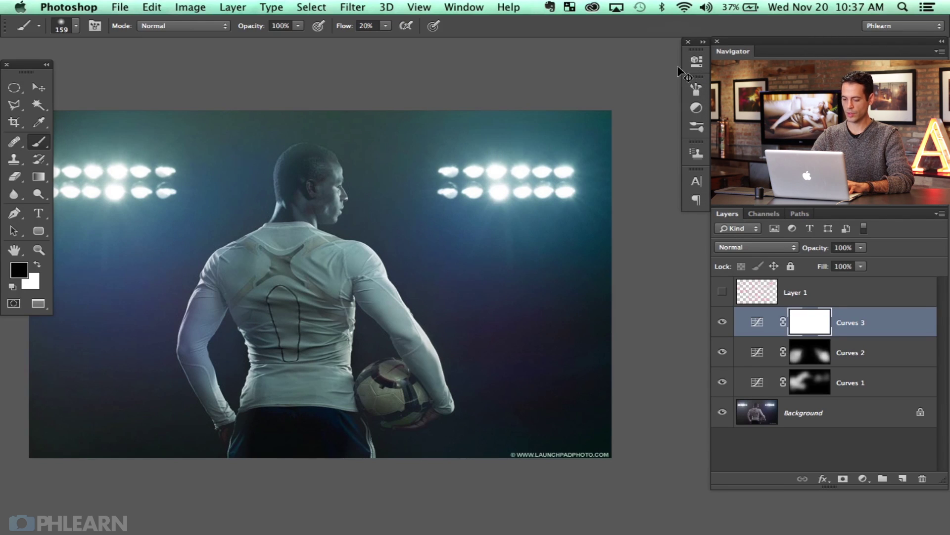
- Invert the Curves 3 mask and paint white with a 463 px brush across the top near the lights
key("super+i")
left_click_drag(435, 127, 526, 129)
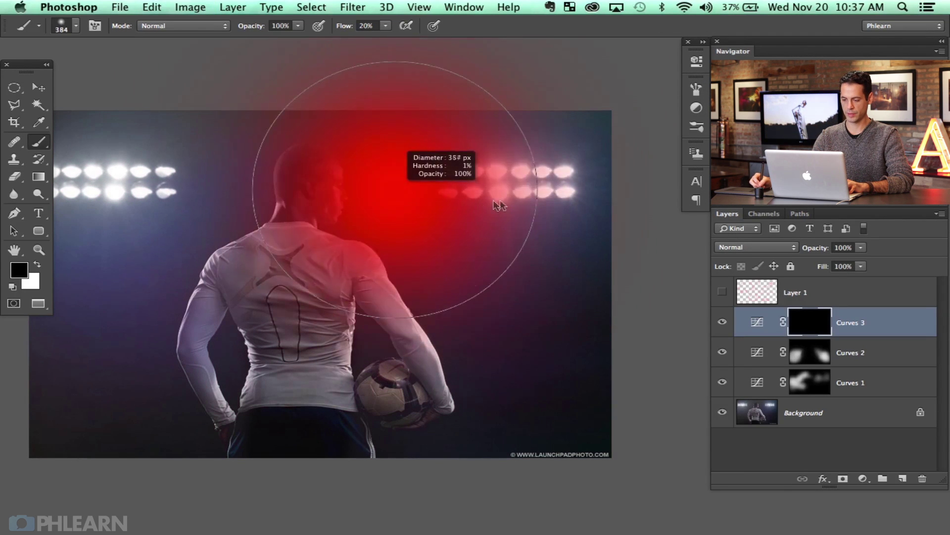
key("x")
mouse_move(348, 81)
left_mouse_down()
mouse_move(440, 104)
mouse_move(550, 107)
mouse_move(622, 143)
mouse_move(541, 75)
mouse_move(382, 134)
mouse_move(314, 99)
mouse_move(342, 84)
left_mouse_up()
left_click_drag(341, 121, 203, 106)
scroll(282, 114, "left", 5)
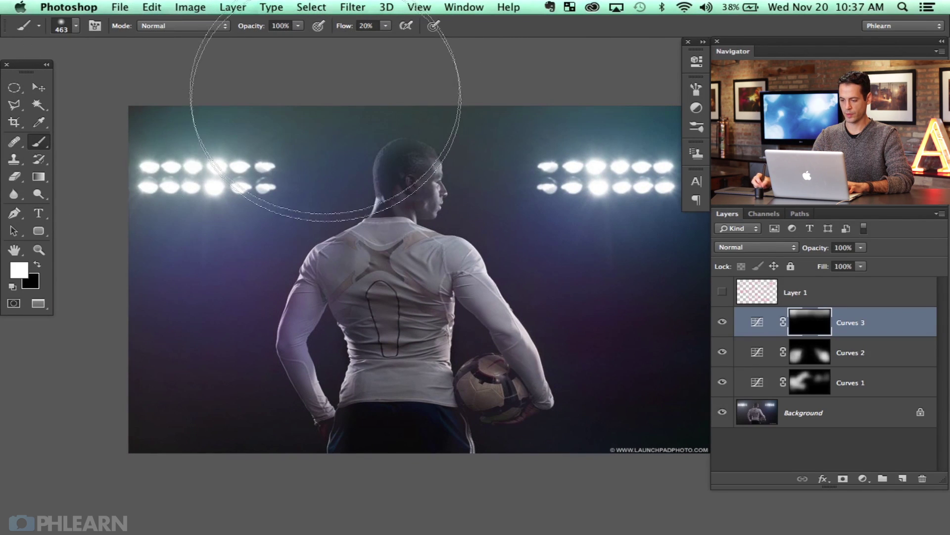
left_click_drag(527, 235, 481, 227)
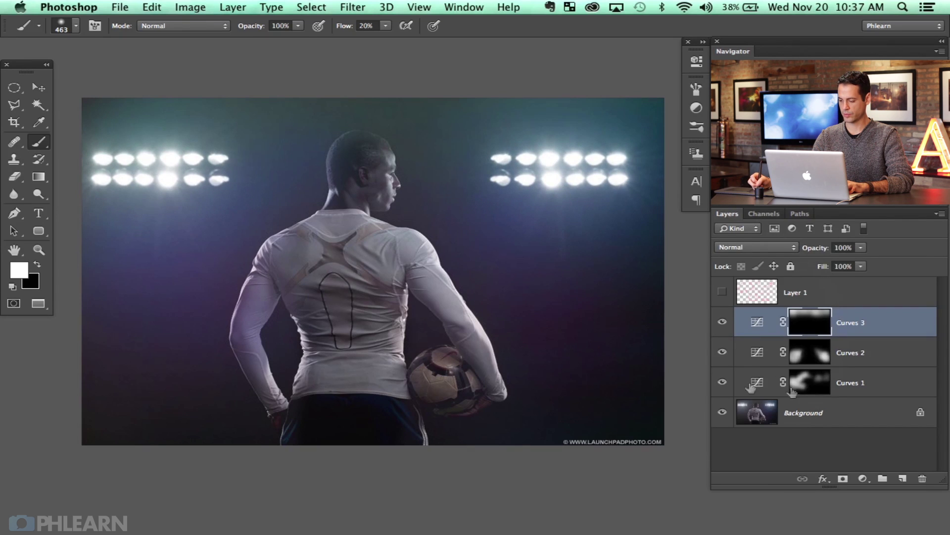
- Group the three Curves layers into Group 1 and lower its opacity to 82%
left_click(792, 391, "shift")
key("super+g")
left_click(723, 315)
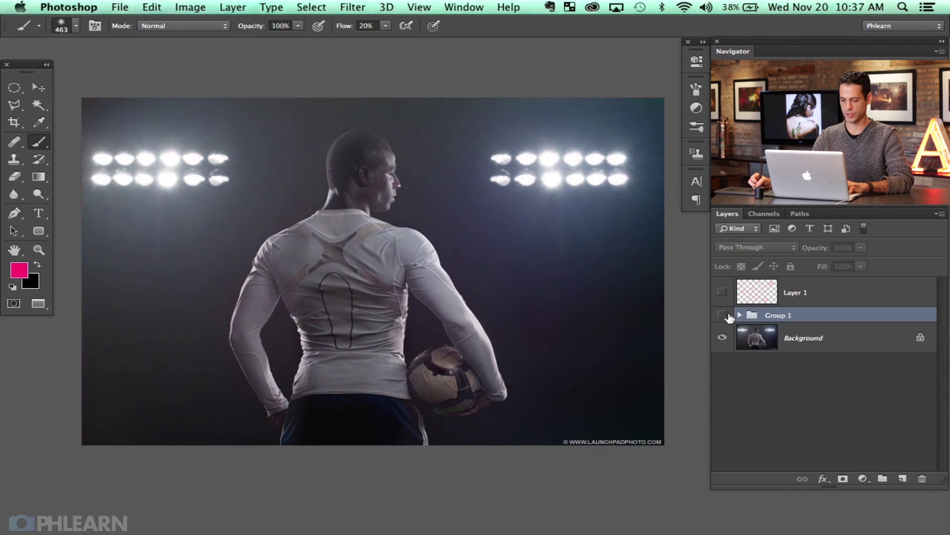
left_click(722, 315)
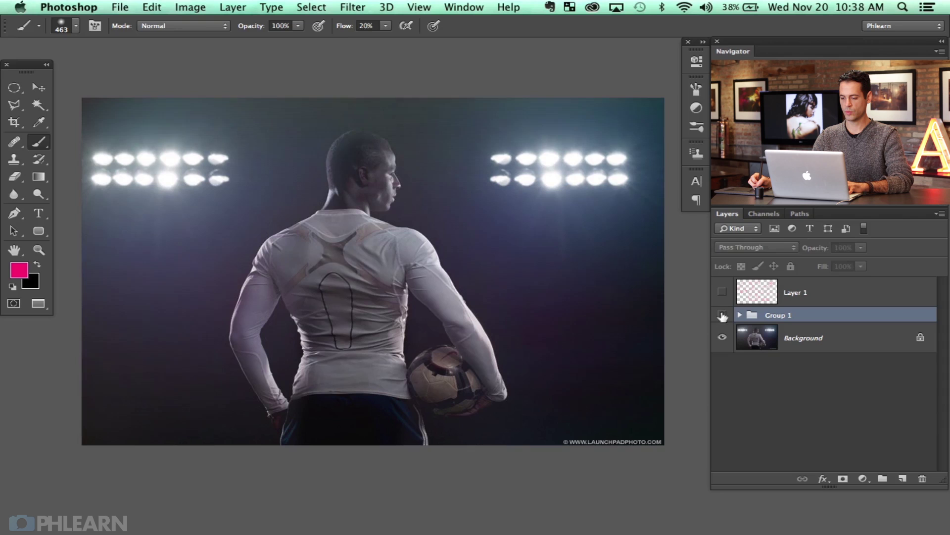
left_click(723, 314)
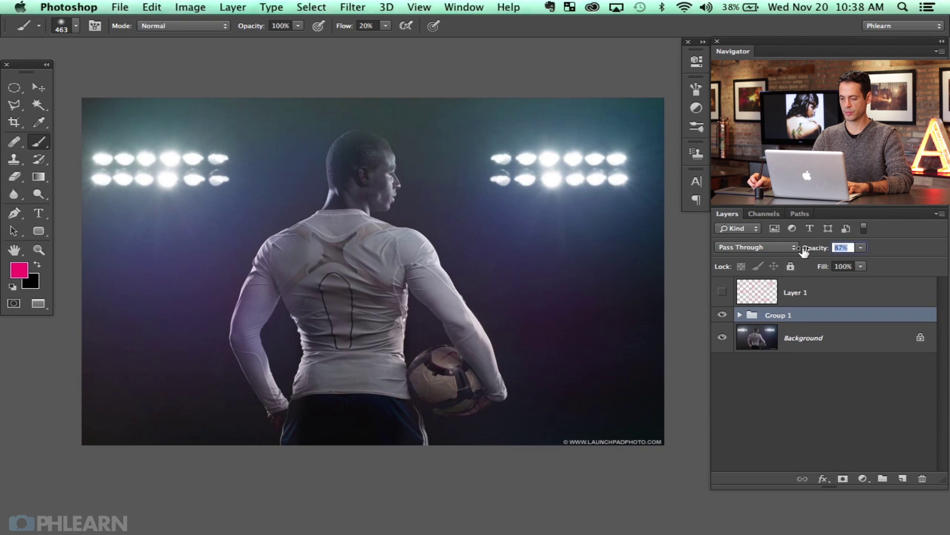
left_click_drag(800, 254, 803, 254)
left_click_drag(416, 278, 417, 280)
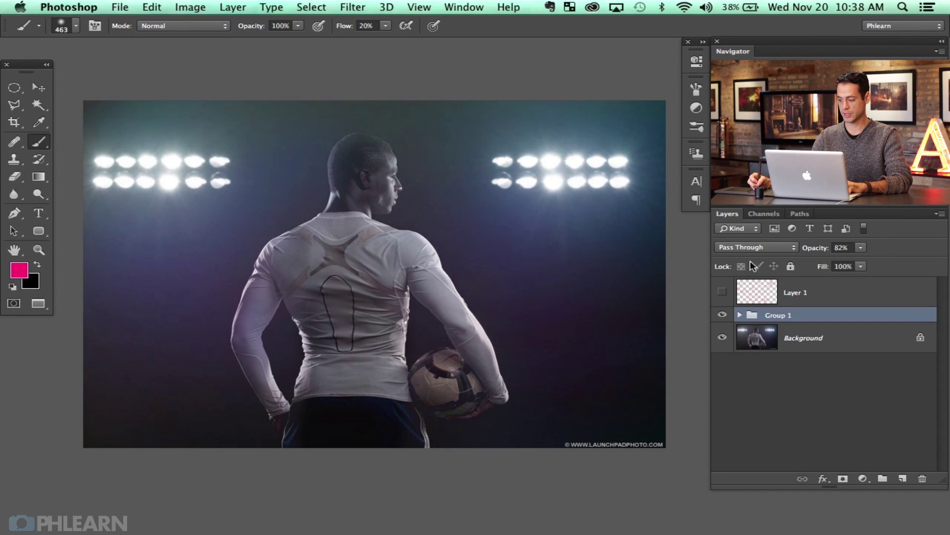
- Add Curves 4 and use the targeted adjustment tool to lift shadows and midtones (89 to 92)
left_click(863, 479)
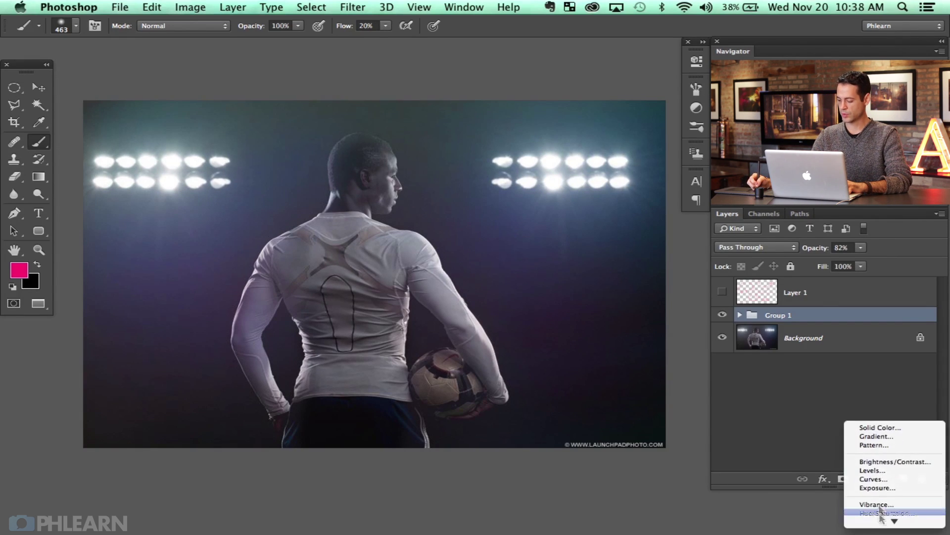
left_click(866, 482)
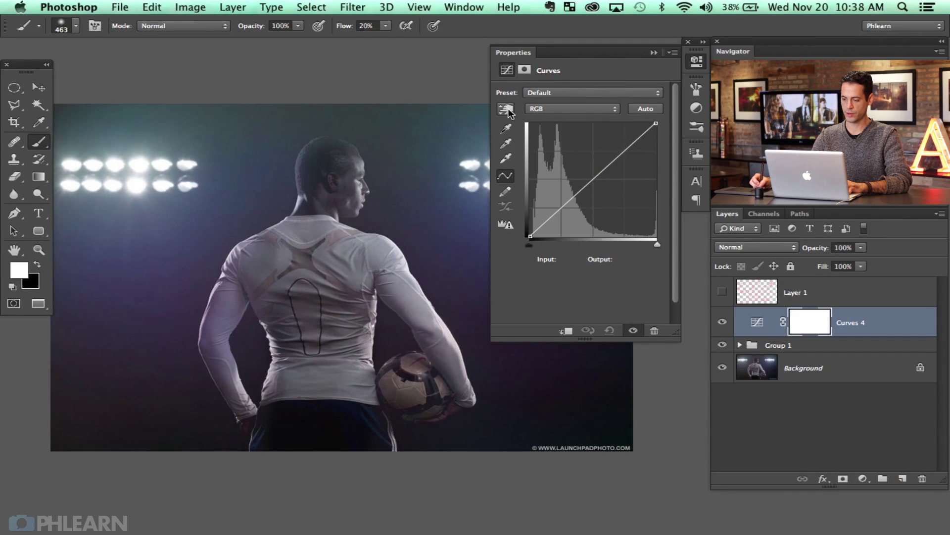
left_click(505, 109)
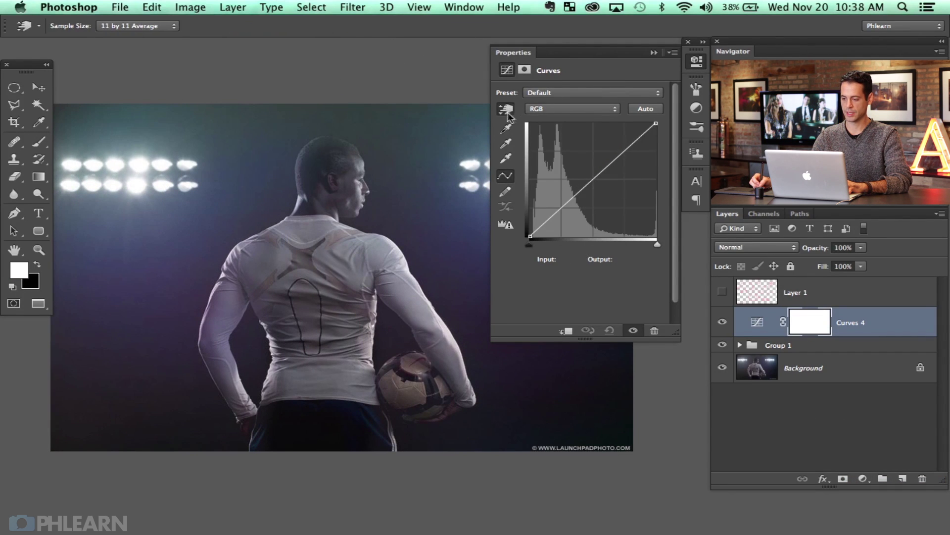
left_click_drag(342, 156, 340, 165)
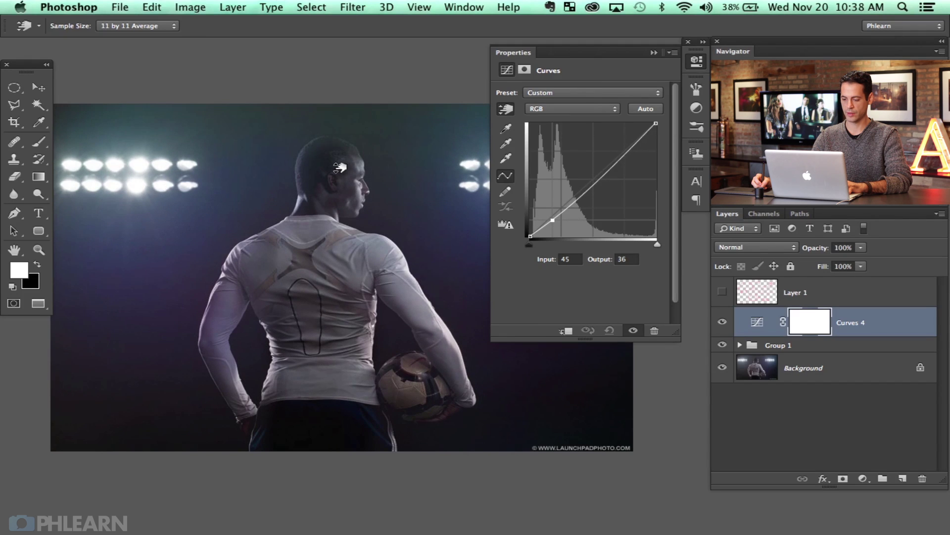
left_click_drag(386, 241, 386, 232)
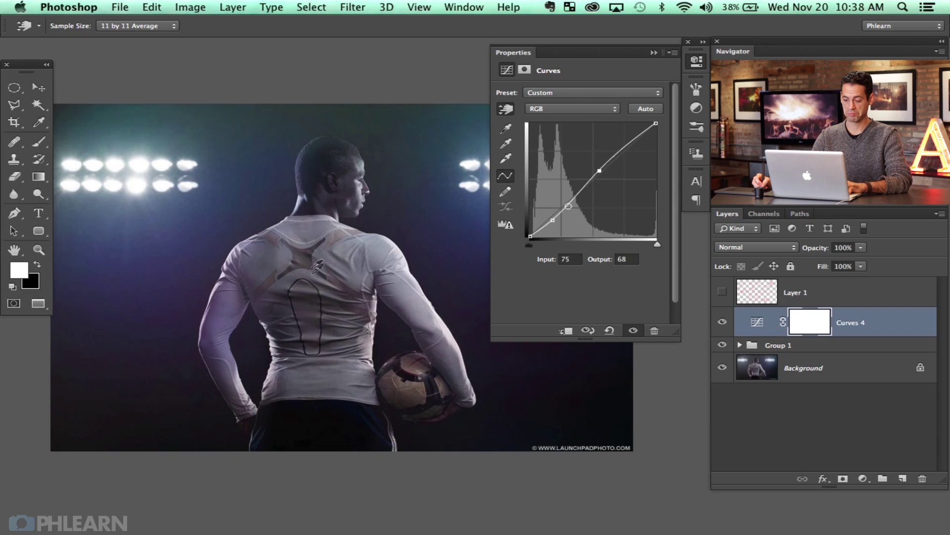
left_click_drag(308, 257, 309, 256)
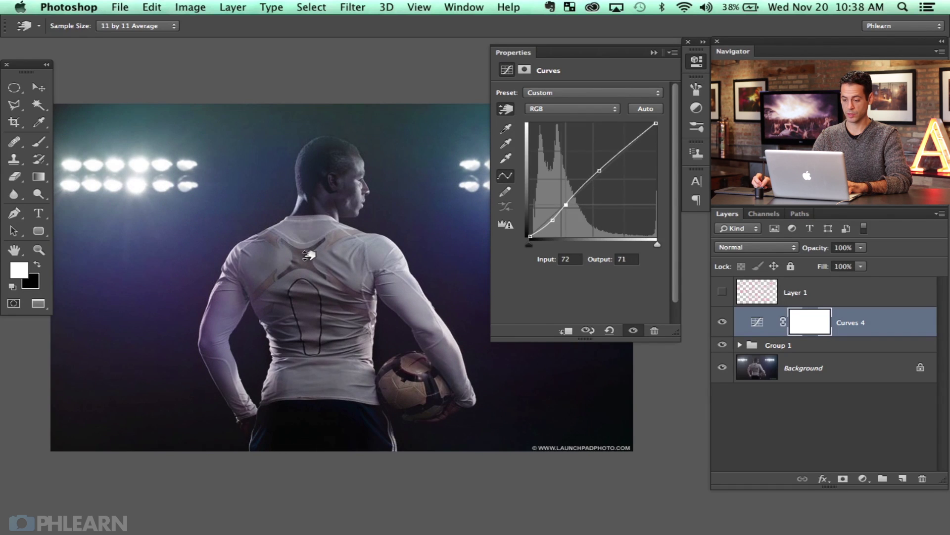
mouse_move(291, 426)
left_mouse_down()
mouse_move(292, 398)
mouse_move(288, 419)
left_mouse_up()
left_click_drag(229, 315, 230, 314)
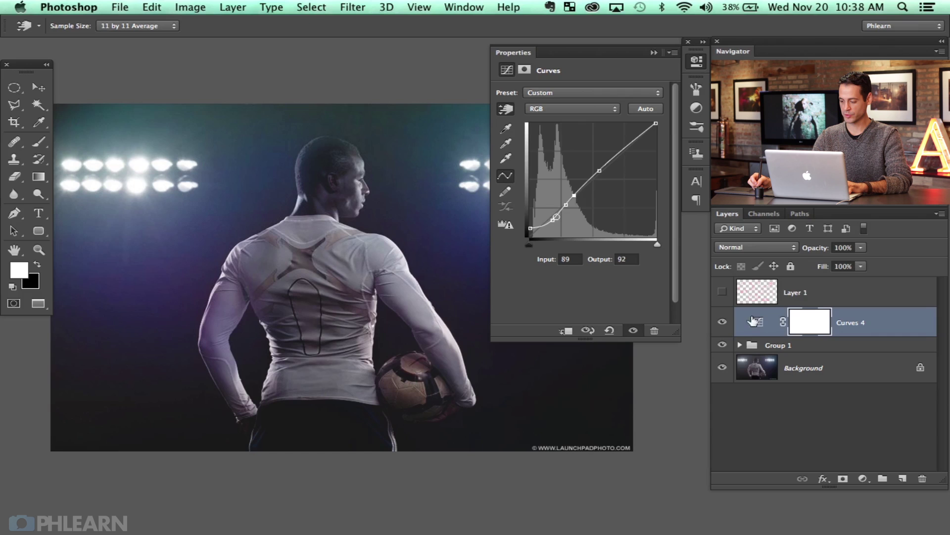
- Toggle Curves 4 visibility to compare the photo before and after the lift
left_click(722, 322)
left_click(722, 322)
left_click(722, 322)
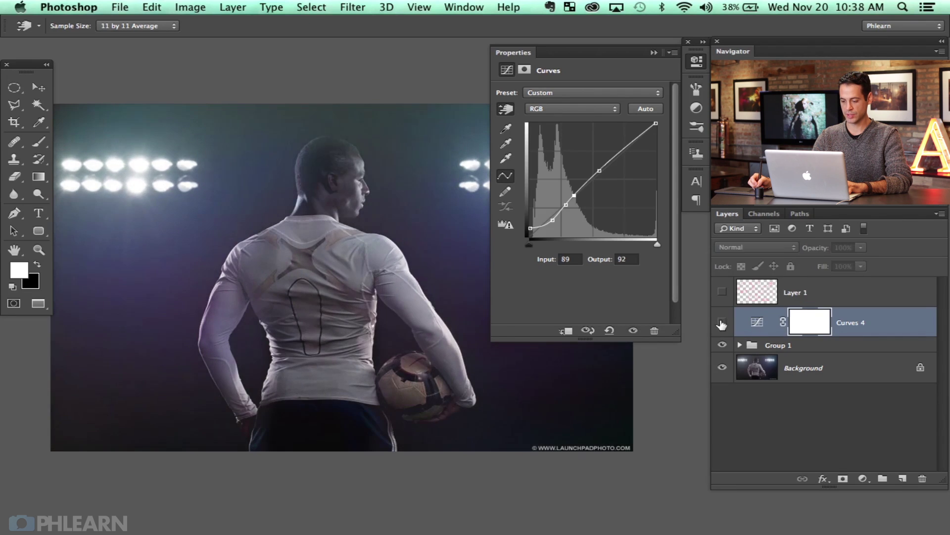
left_click(722, 322)
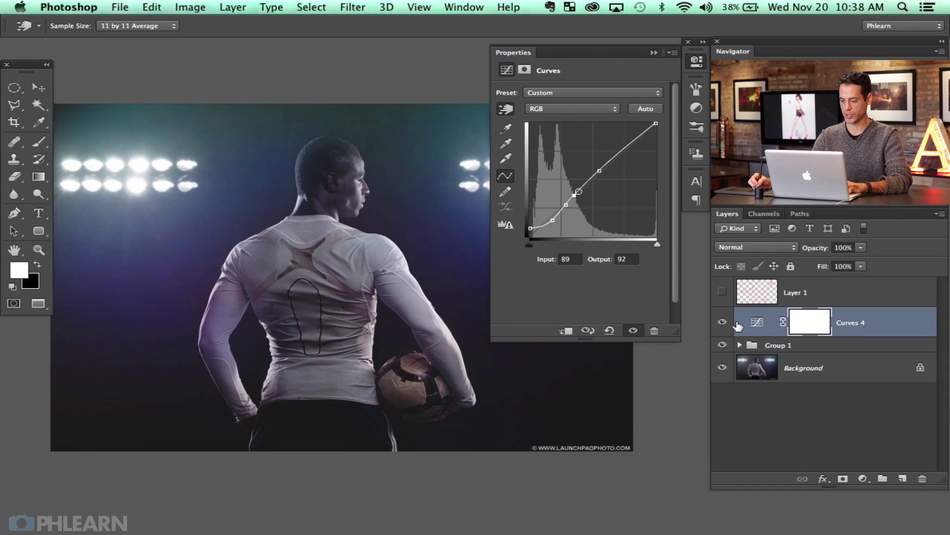
left_click(722, 324)
left_click(722, 323)
left_click(722, 323)
left_click(721, 324)
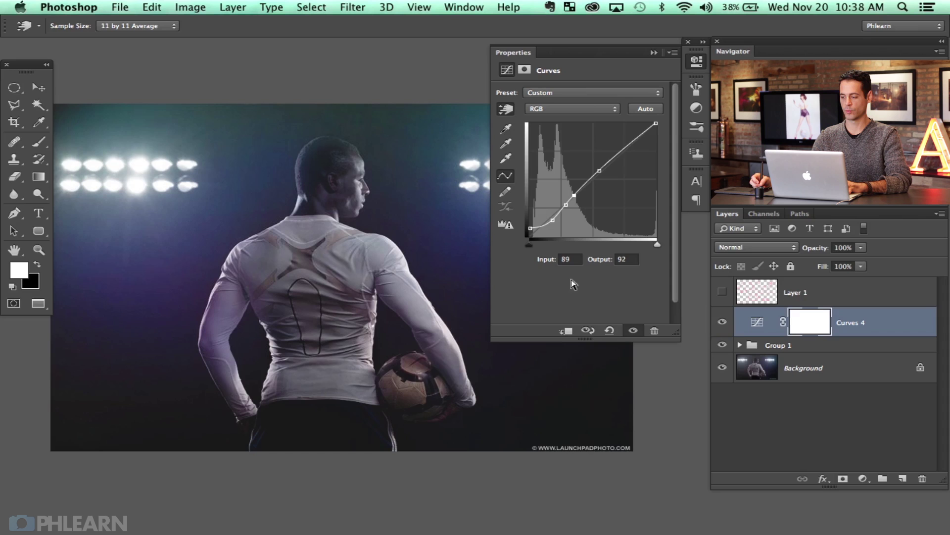
left_click(697, 62)
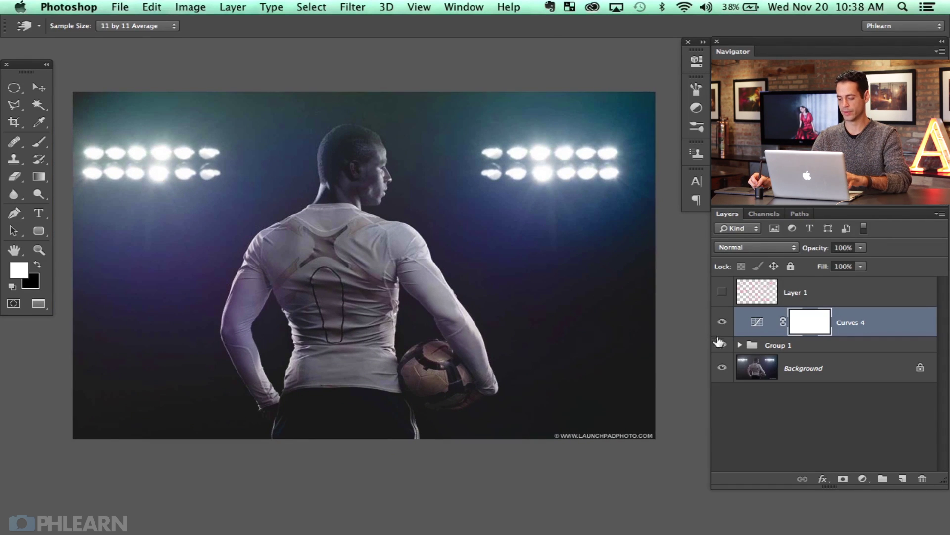
left_click(722, 323)
left_click(722, 323)
left_click(721, 323)
left_click(722, 323)
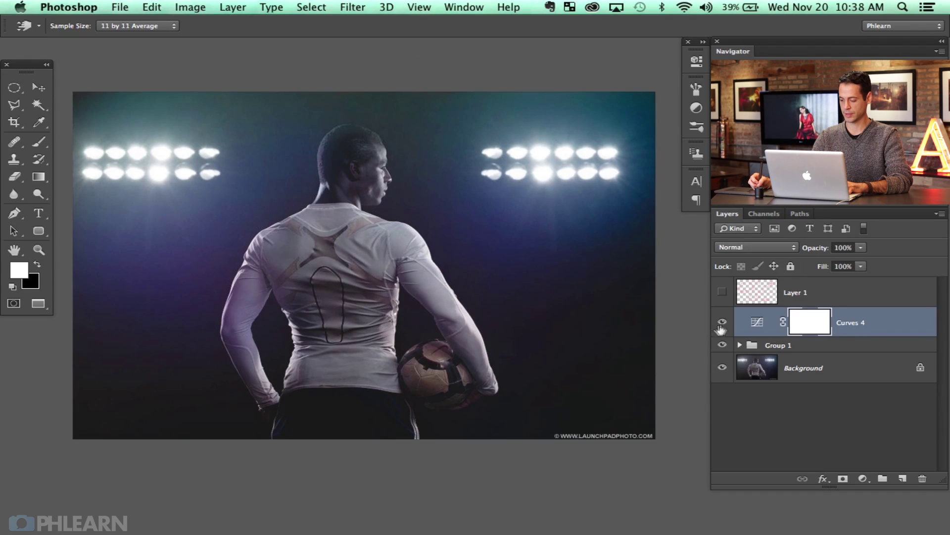
left_click(721, 327)
left_click(721, 327)
left_click(871, 477)
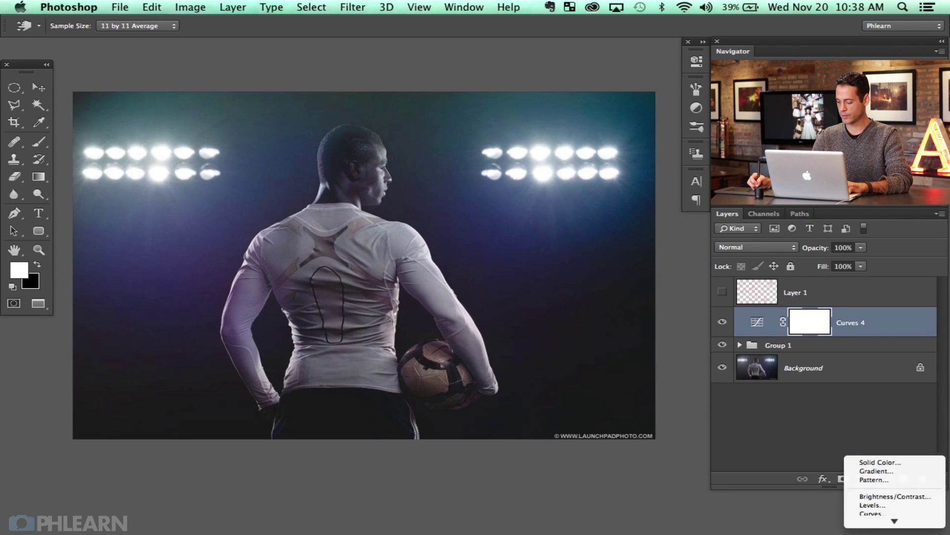
- Add a Curves 5 adjustment with a contrast S-curve that raises highlights and lowers shadows
left_click(870, 451)
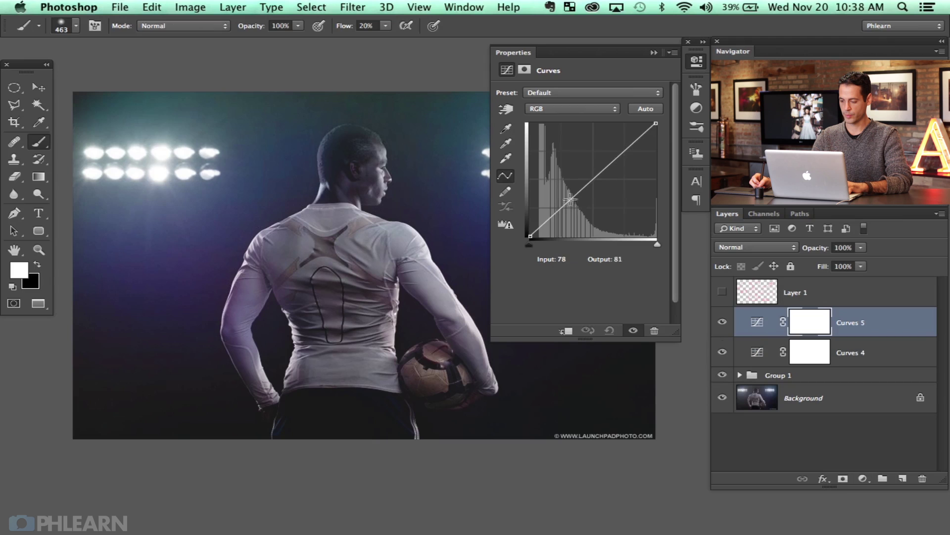
left_click_drag(605, 166, 603, 158)
left_click_drag(574, 196, 573, 203)
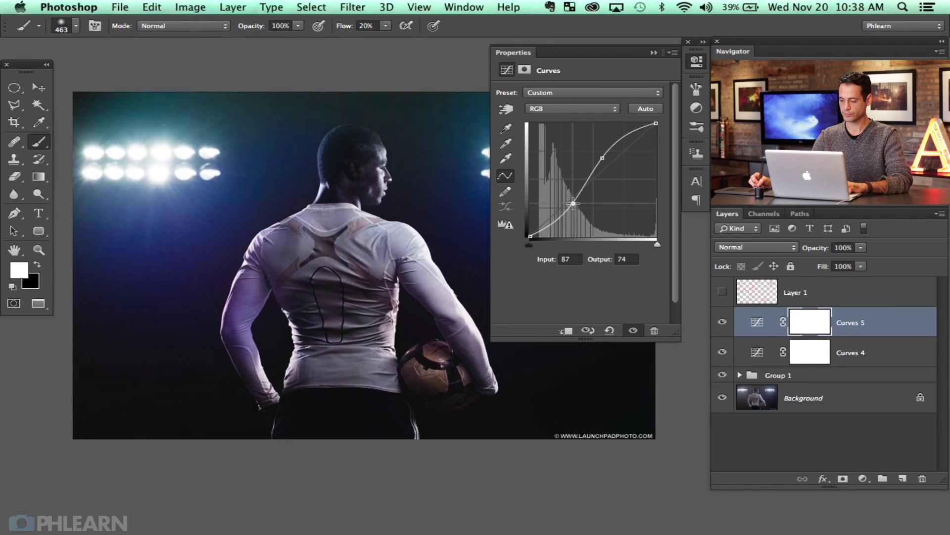
left_click(724, 323)
left_click(724, 323)
left_click(723, 322)
left_click(723, 322)
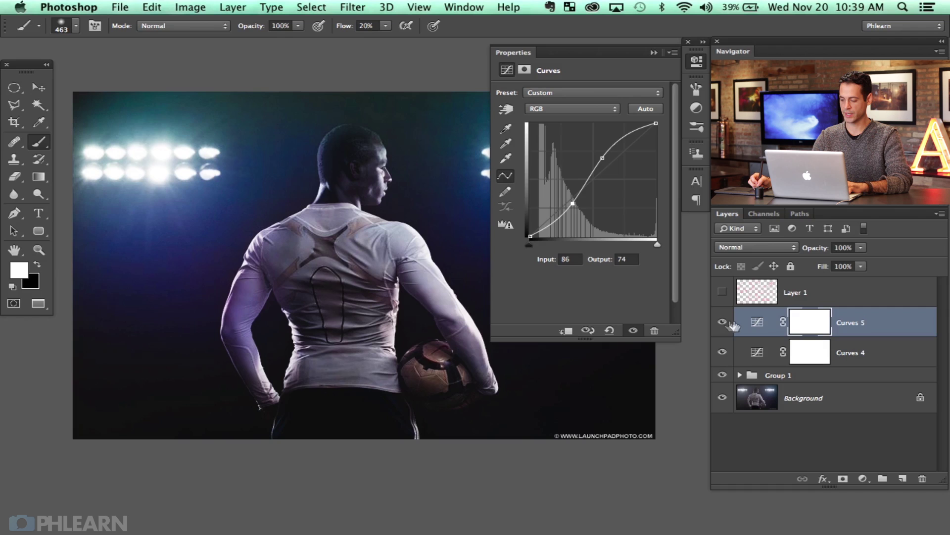
- Invert the Curves 5 mask to black and set the brush size to 130
key("super+i")
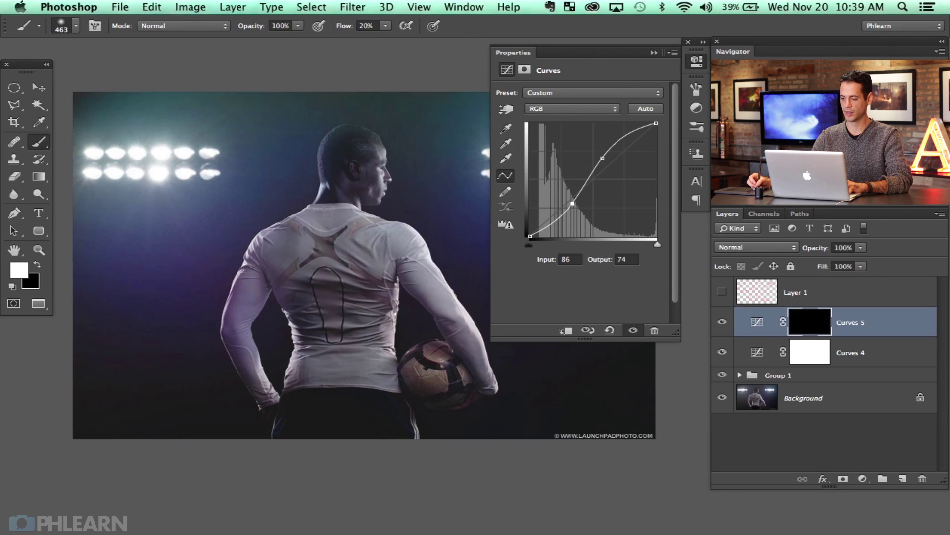
left_click(703, 67)
left_click_drag(329, 319, 311, 320)
left_click_drag(365, 350, 383, 350)
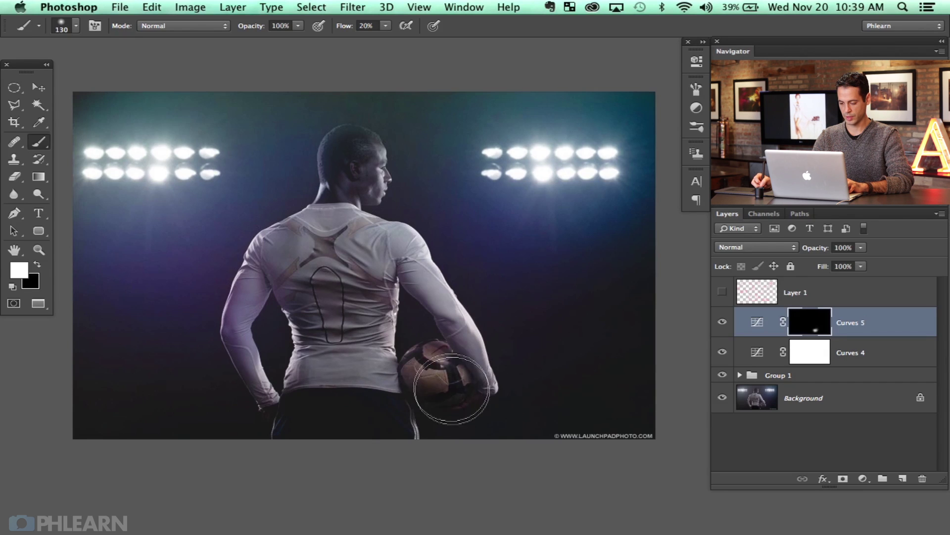
- Paint the Curves 5 contrast back onto the ball, comparing with the mask disabled
left_click_drag(424, 392, 445, 391)
mouse_move(455, 384)
left_mouse_down()
mouse_move(465, 380)
mouse_move(419, 379)
mouse_move(460, 381)
left_mouse_up()
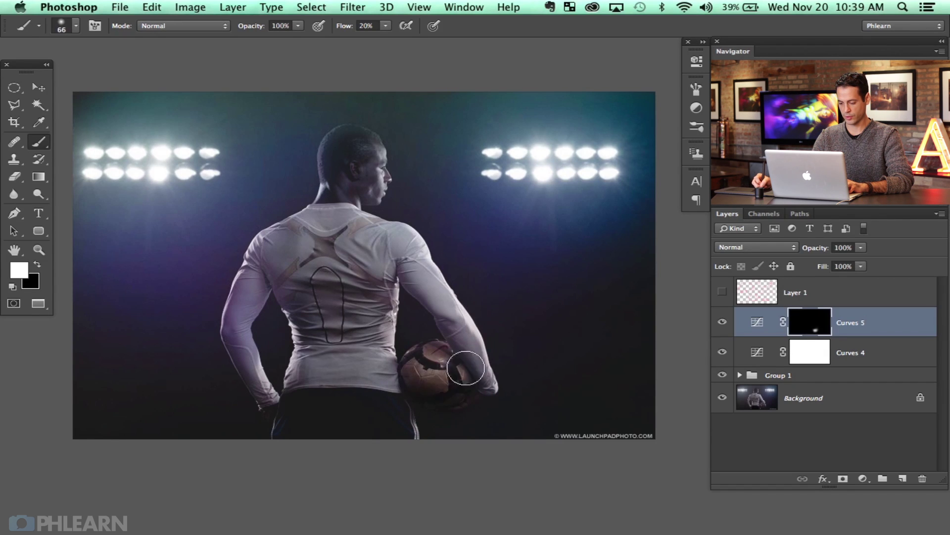
left_click(722, 322)
left_click(723, 322)
left_click(723, 322)
left_click(723, 322)
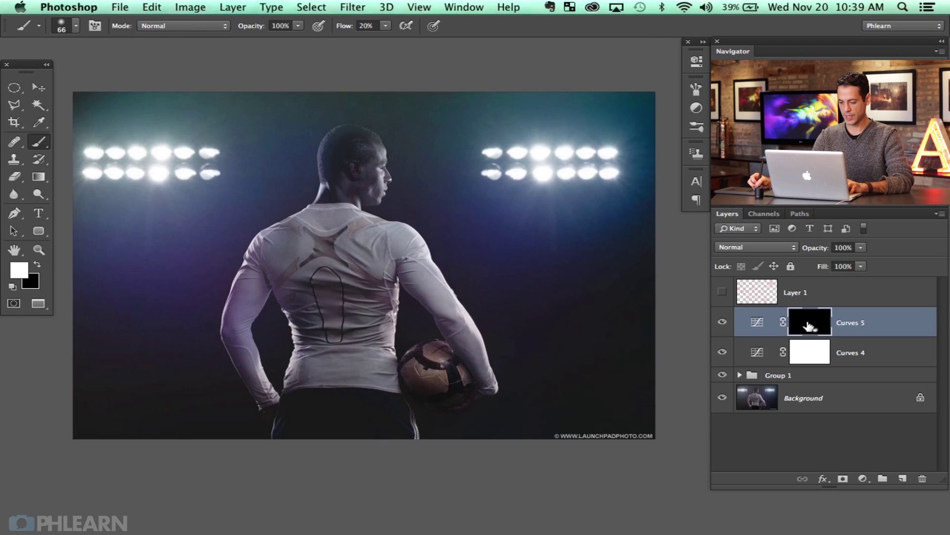
left_click(808, 325, "shift")
left_click(808, 326, "shift")
left_click(808, 326, "shift")
left_click(808, 325, "shift")
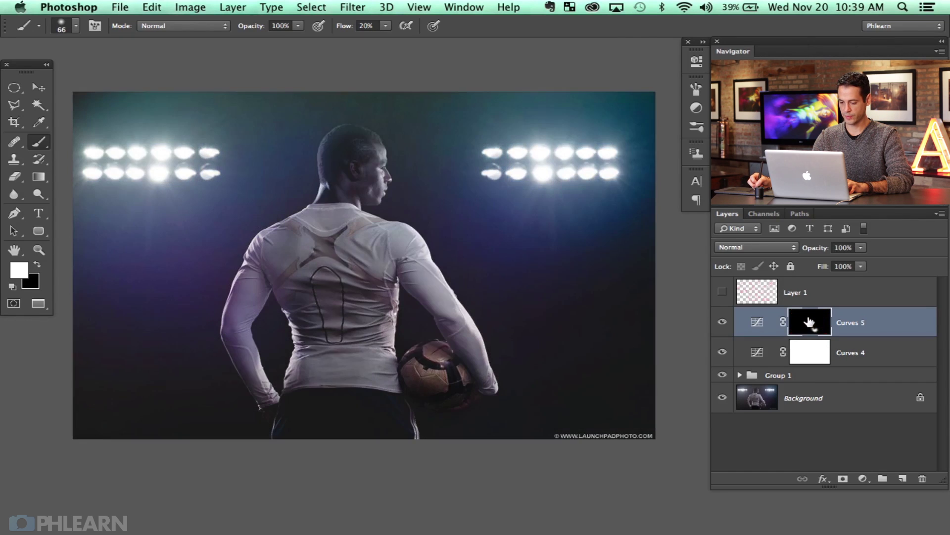
left_click(808, 324, "shift")
left_click(807, 325, "shift")
left_click(807, 326, "shift")
left_click(806, 326, "shift")
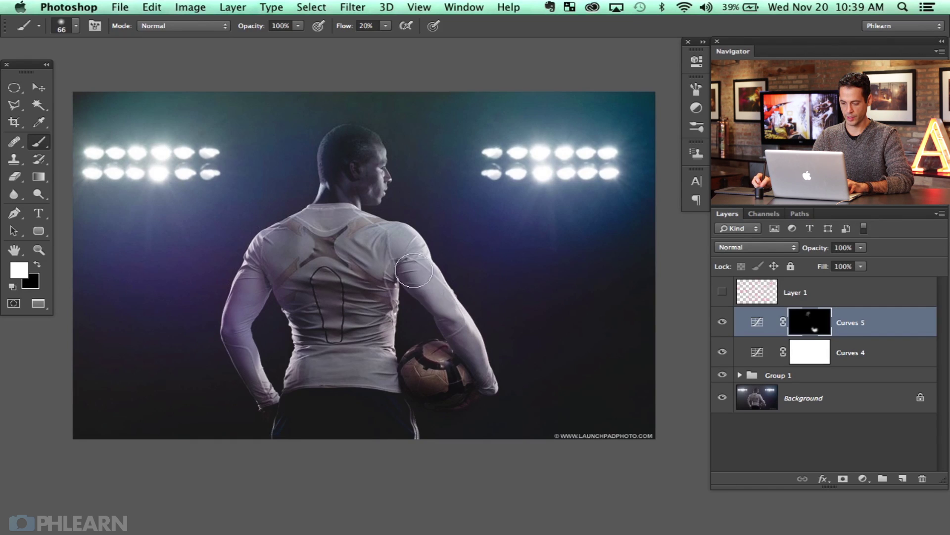
- Paint white over the shirt's side, left arm, back and left shoulder to reveal the contrast
mouse_move(414, 271)
left_mouse_down()
mouse_move(467, 368)
mouse_move(473, 350)
mouse_move(420, 376)
left_mouse_up()
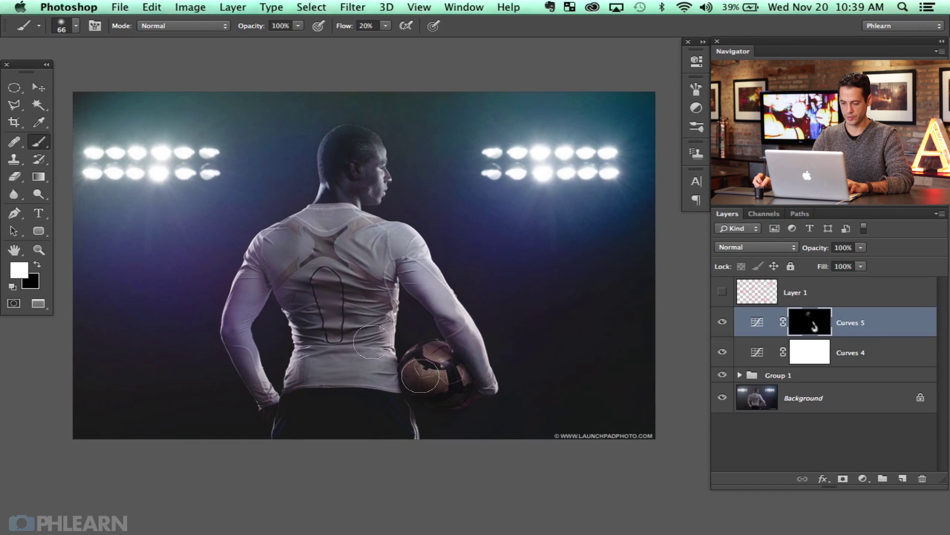
mouse_move(252, 308)
left_mouse_down()
mouse_move(281, 278)
mouse_move(303, 327)
left_mouse_up()
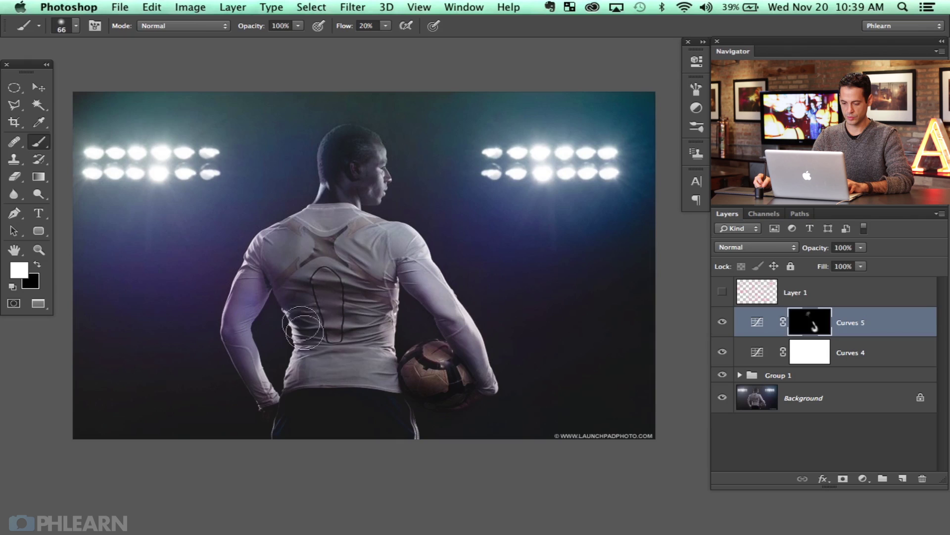
left_click_drag(291, 386, 251, 378)
left_click_drag(240, 274, 321, 284)
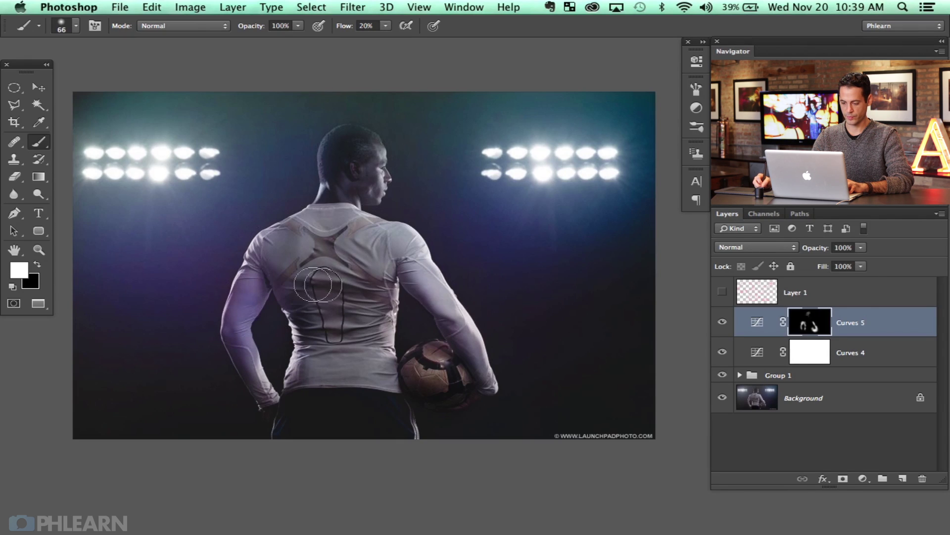
mouse_move(338, 207)
left_mouse_down()
mouse_move(339, 326)
mouse_move(357, 364)
mouse_move(309, 302)
left_mouse_up()
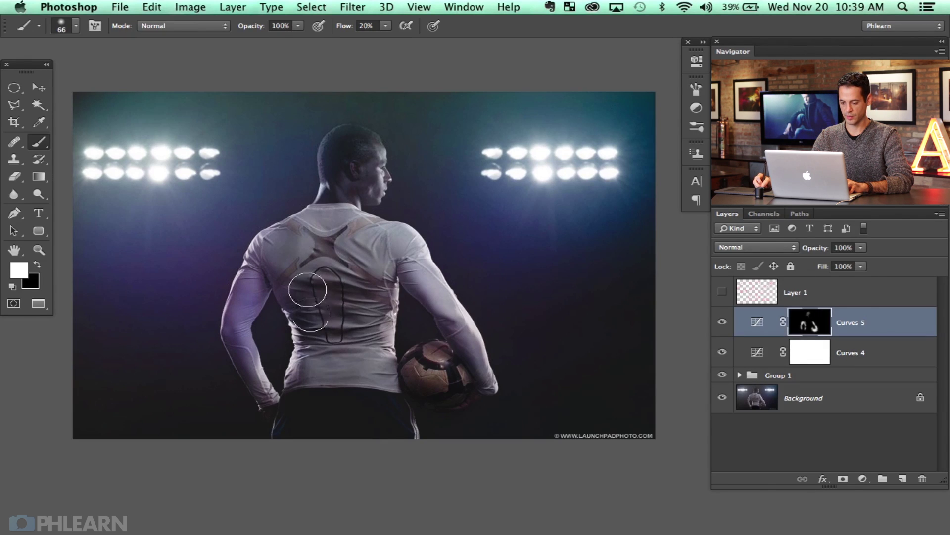
left_click_drag(279, 270, 289, 227)
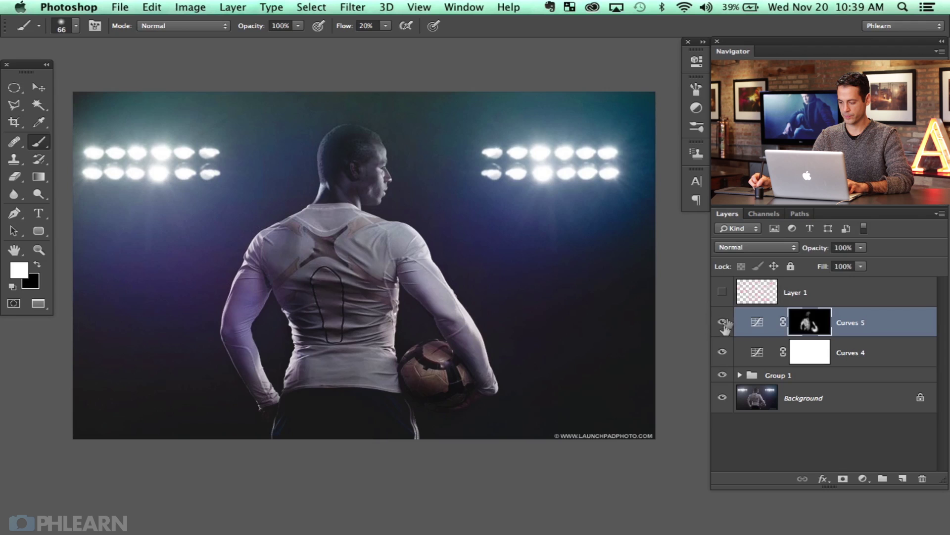
left_click(723, 323)
left_click(723, 322)
left_click(723, 322)
left_click(722, 322)
left_click(722, 322)
left_click(722, 322)
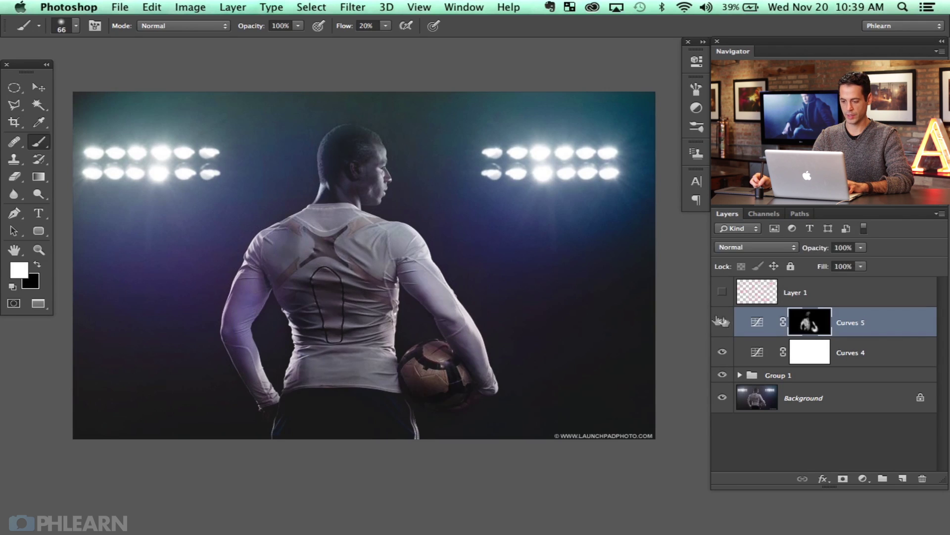
left_click_drag(406, 348, 390, 324)
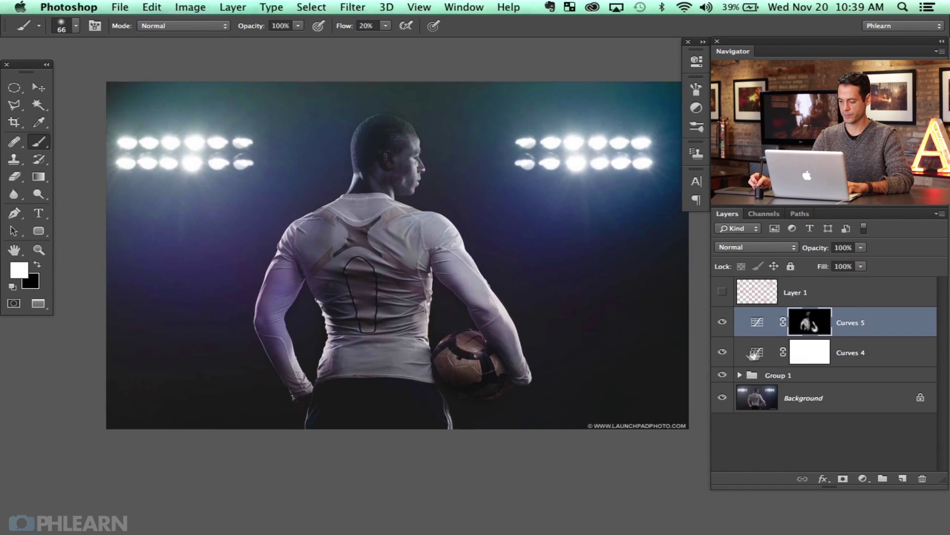
left_click(739, 375)
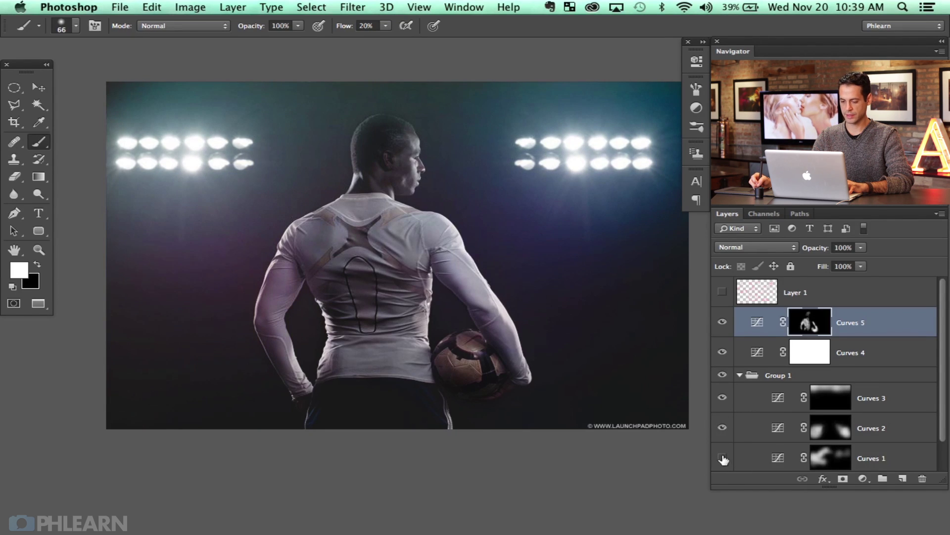
left_click(850, 451)
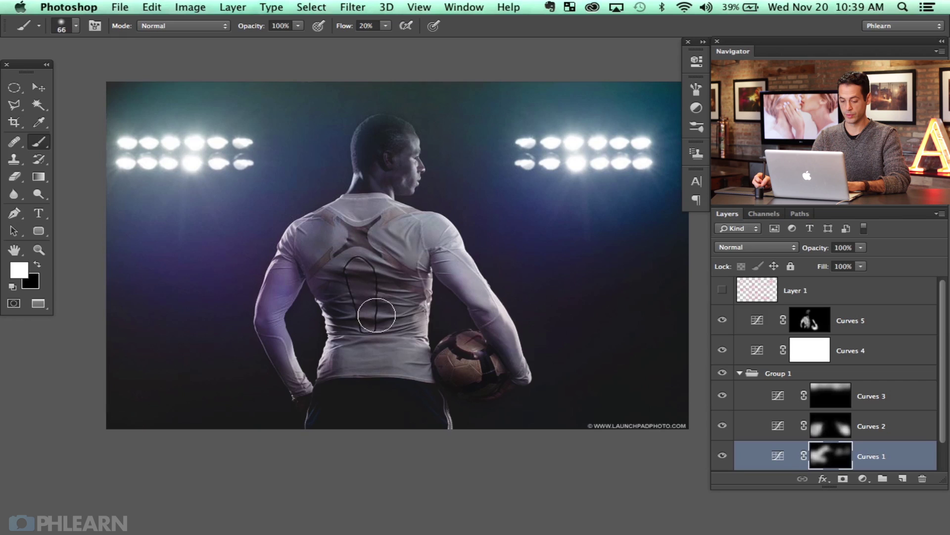
key("x")
key("bracketleft")
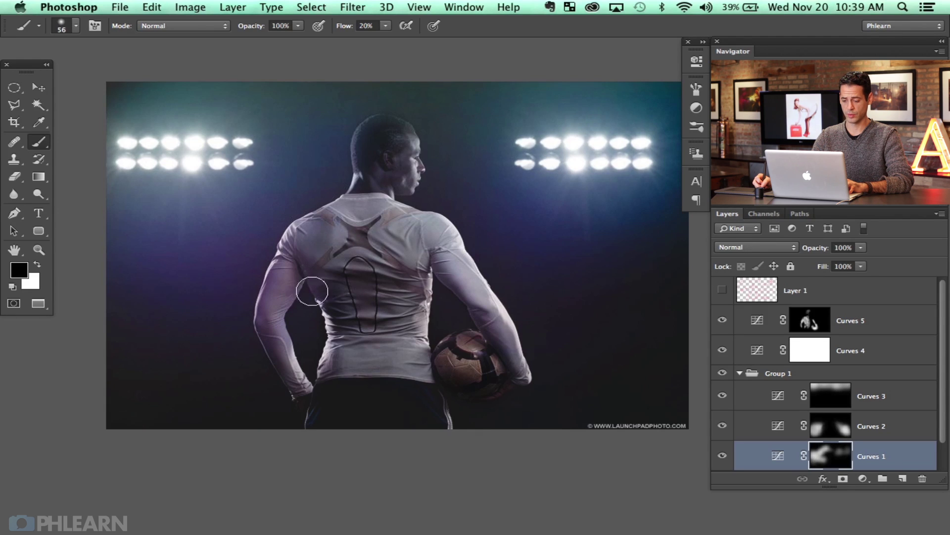
left_click(859, 429)
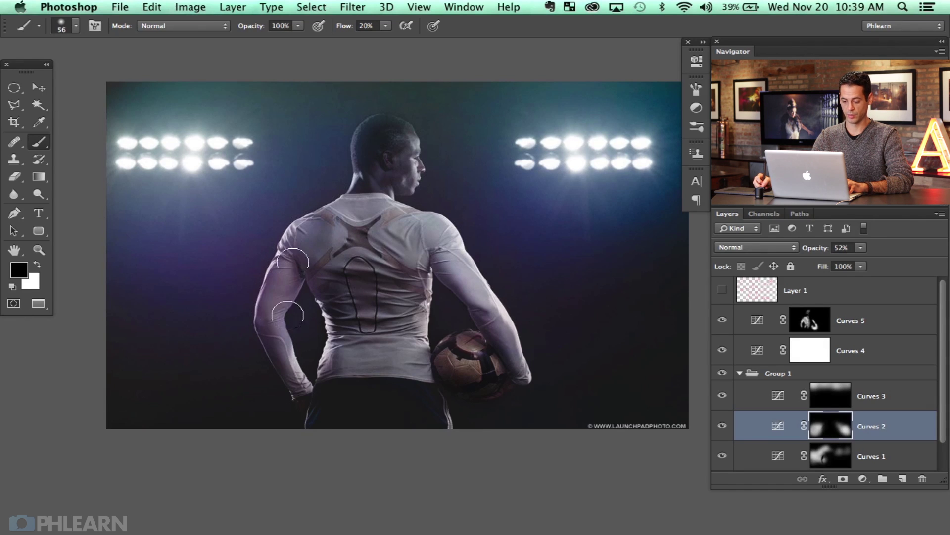
left_click(739, 373)
left_click(723, 376)
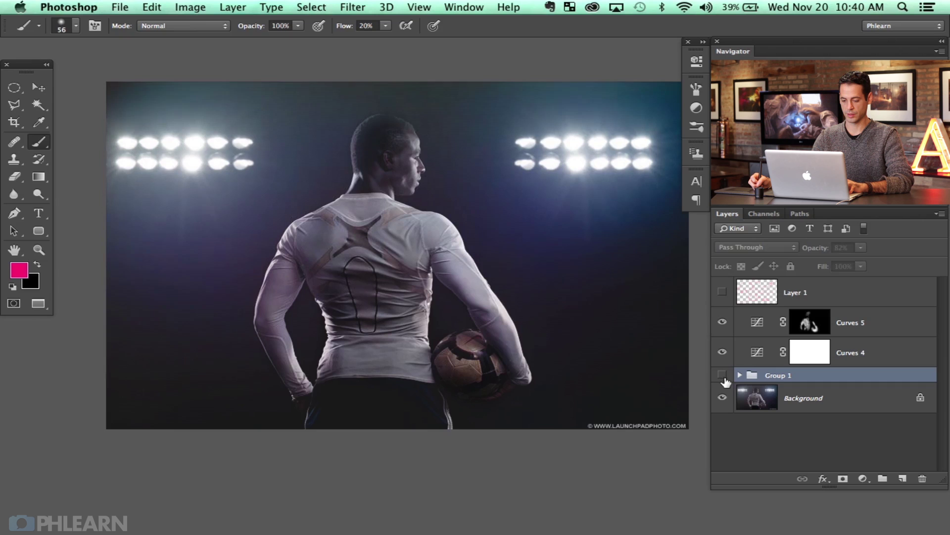
left_click(722, 377)
left_click_drag(409, 329, 396, 333)
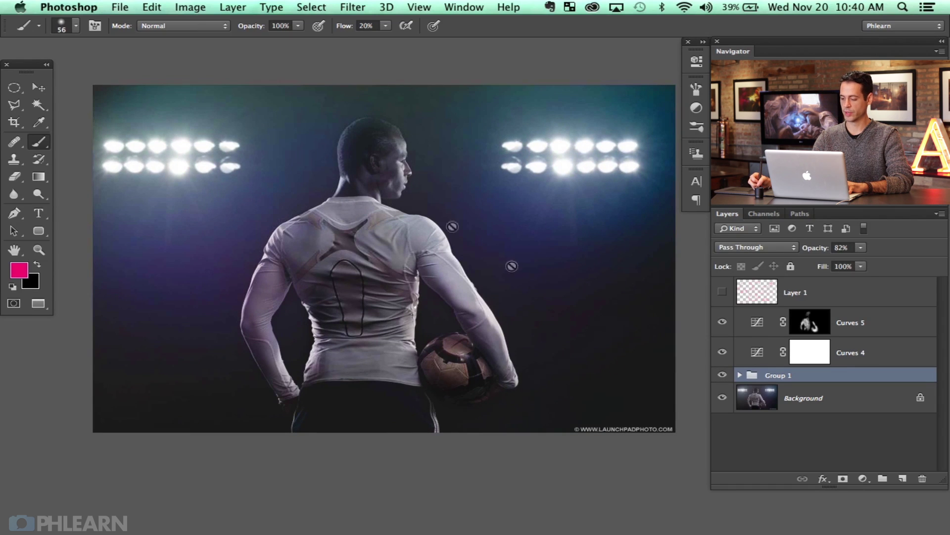
left_click(723, 321)
- Stamp the visible layers into a new desaturated Layer 2 set to Overlay blending
left_click(723, 322)
left_click(874, 324)
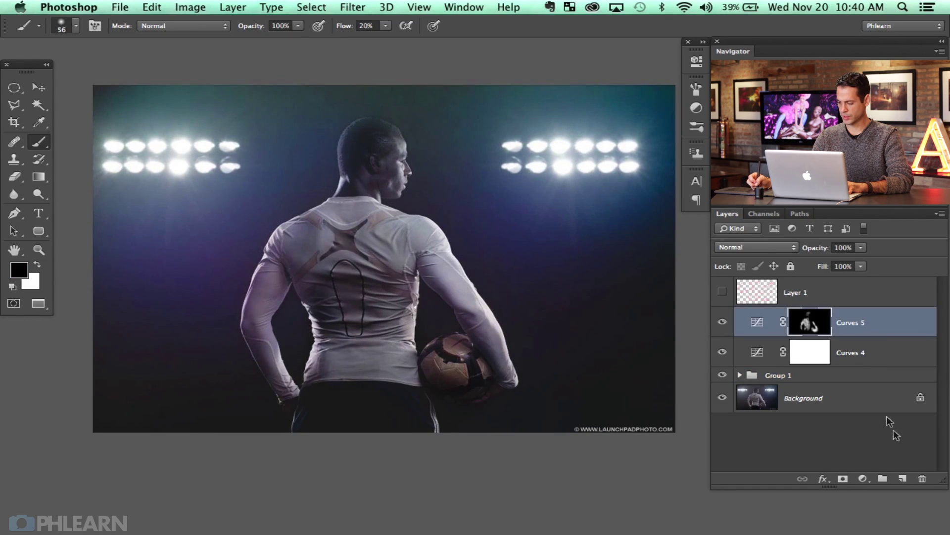
left_click(903, 477)
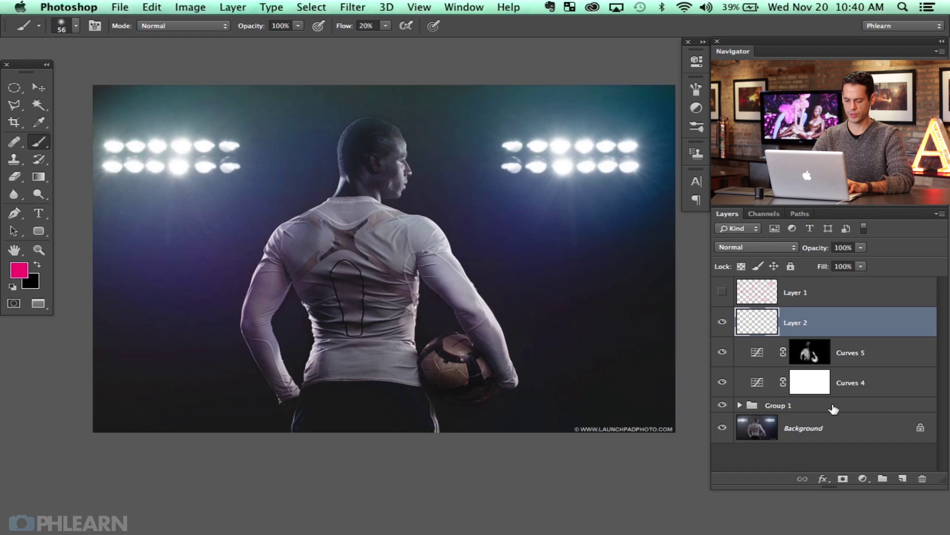
key("super+alt+shift+e")
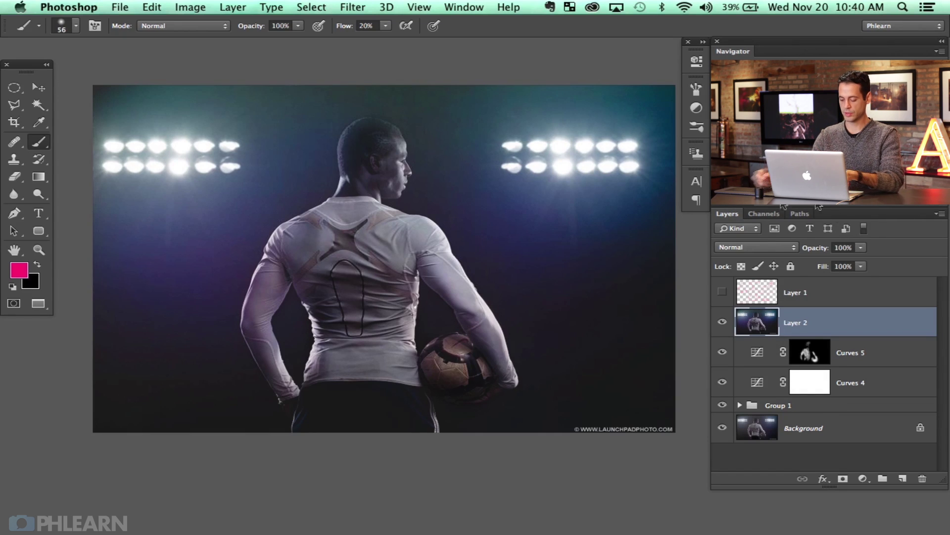
key("super+shift+u")
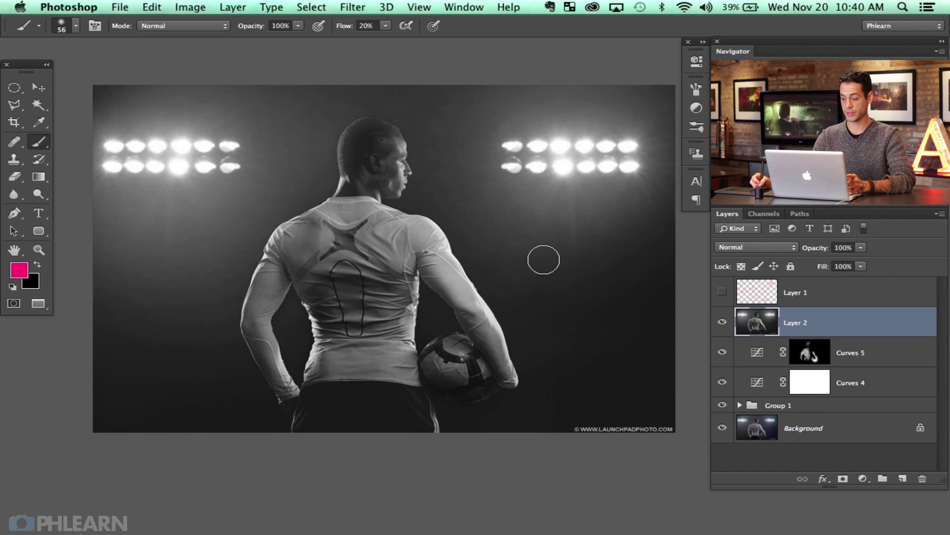
left_click(747, 243)
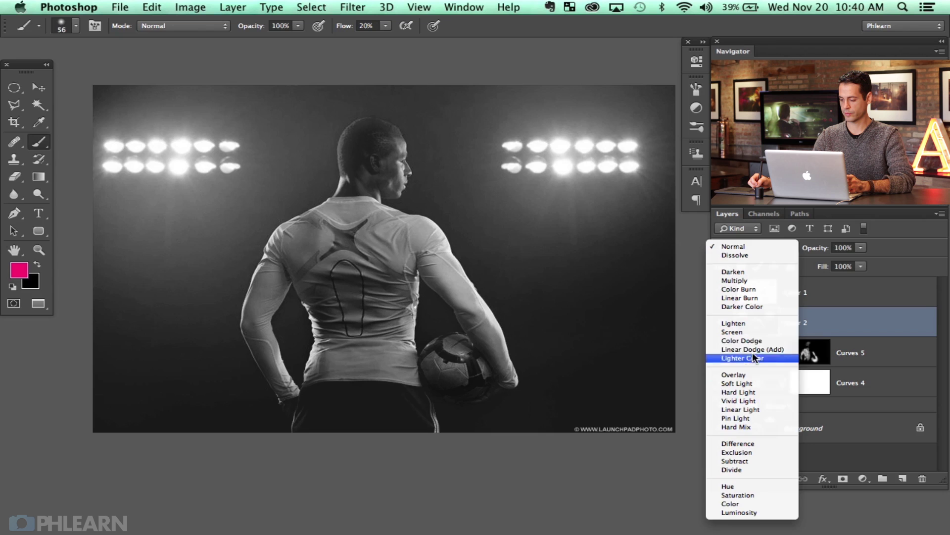
left_click(787, 374)
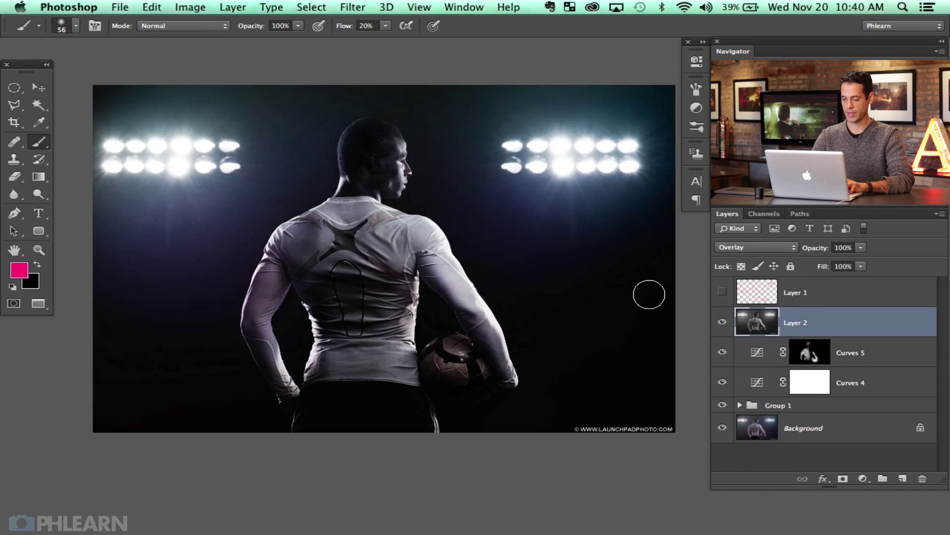
- Run Filter > Other > High Pass on Layer 2, settling on a radius near 14.8 pixels
left_click(342, 6)
mouse_move(396, 277)
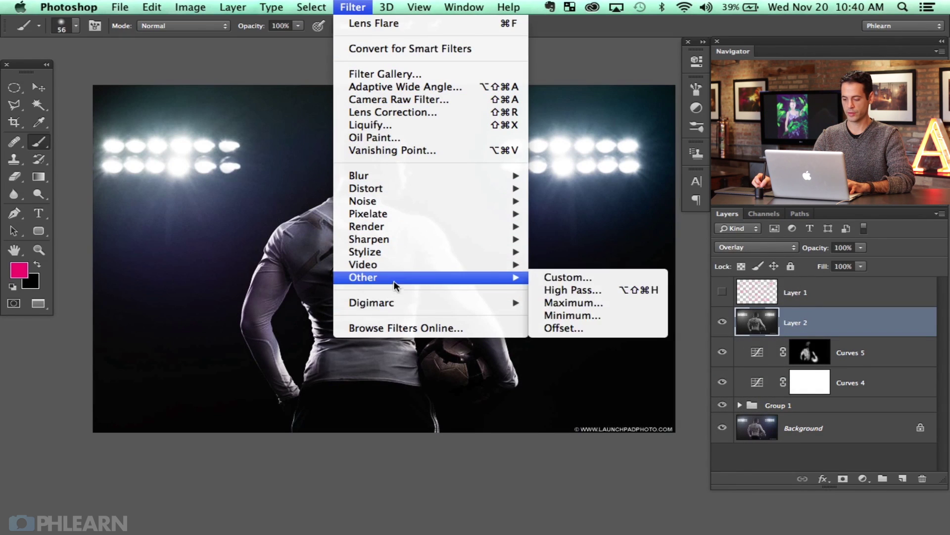
left_click(572, 289)
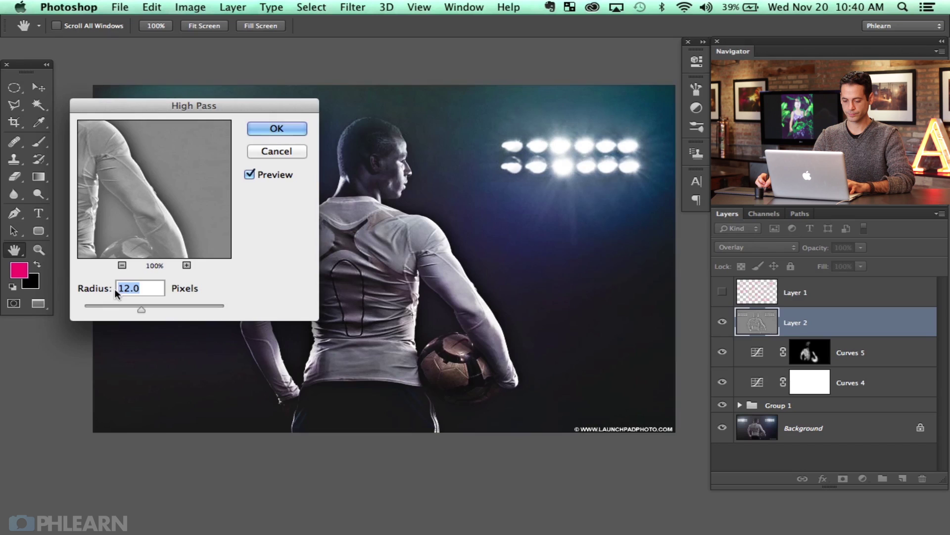
mouse_move(140, 306)
left_mouse_down()
mouse_move(102, 307)
mouse_move(151, 309)
left_mouse_up()
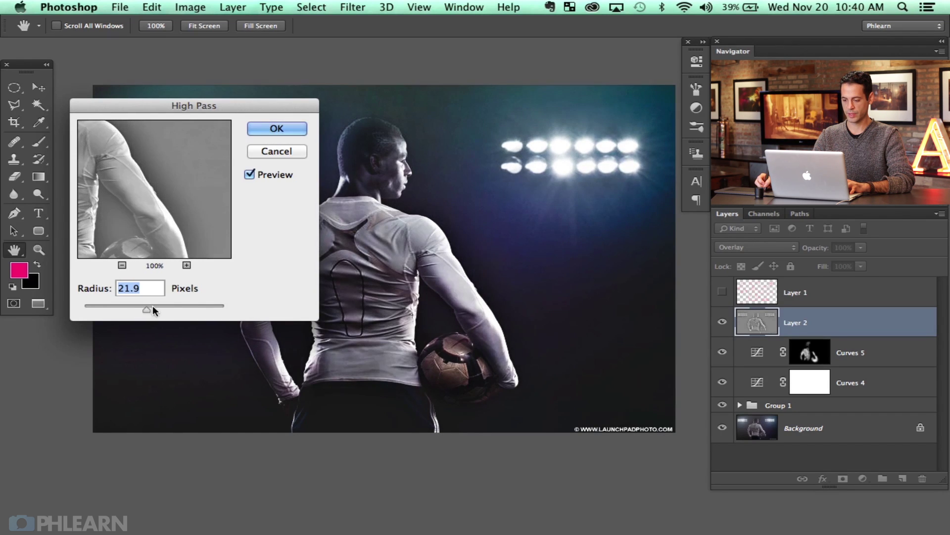
left_click_drag(154, 309, 98, 305)
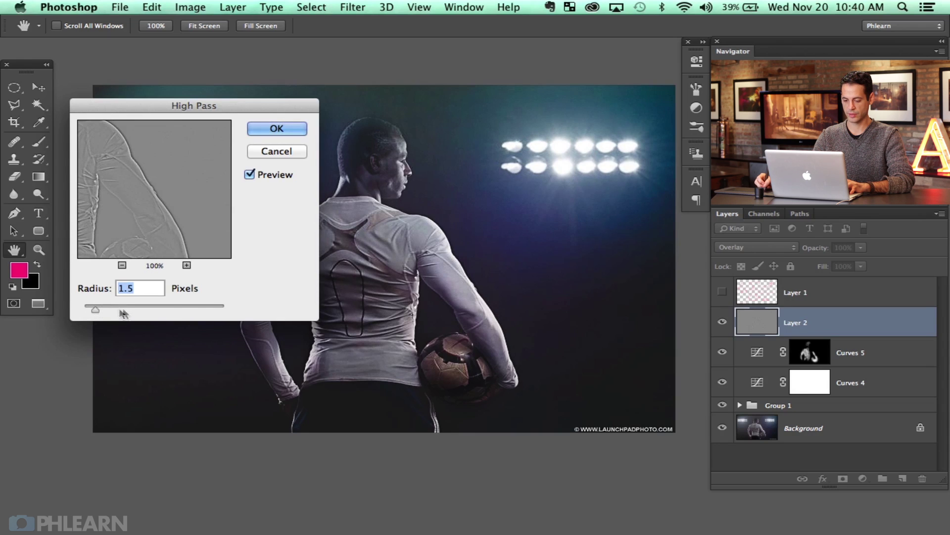
left_click(201, 307)
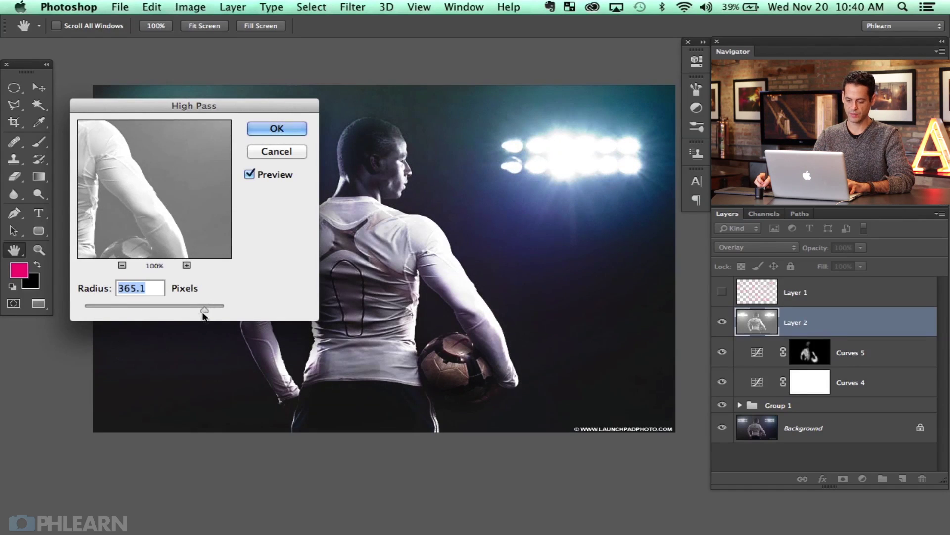
left_click_drag(175, 311, 143, 311)
- Apply the High Pass filter and compare the sharpening with Layer 2 on and off
left_click(299, 129)
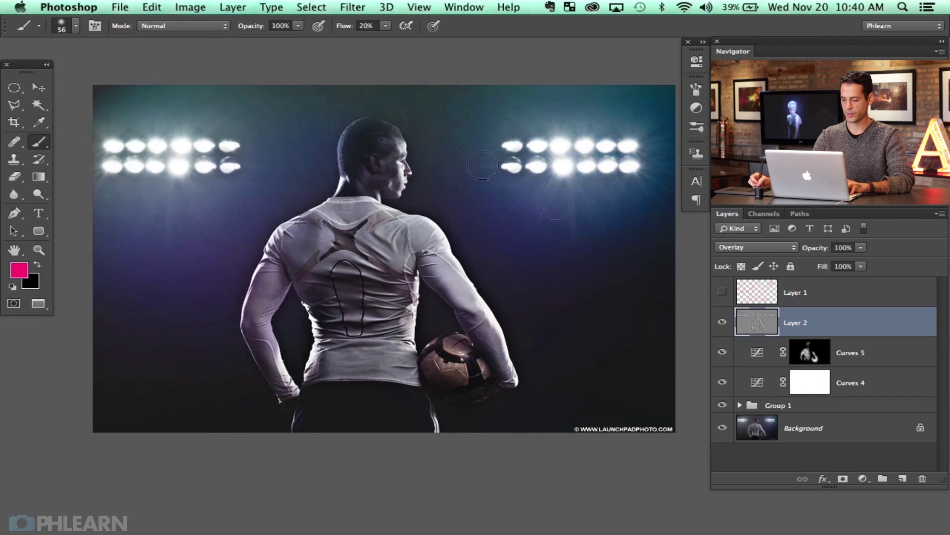
left_click(722, 322)
left_click(722, 322)
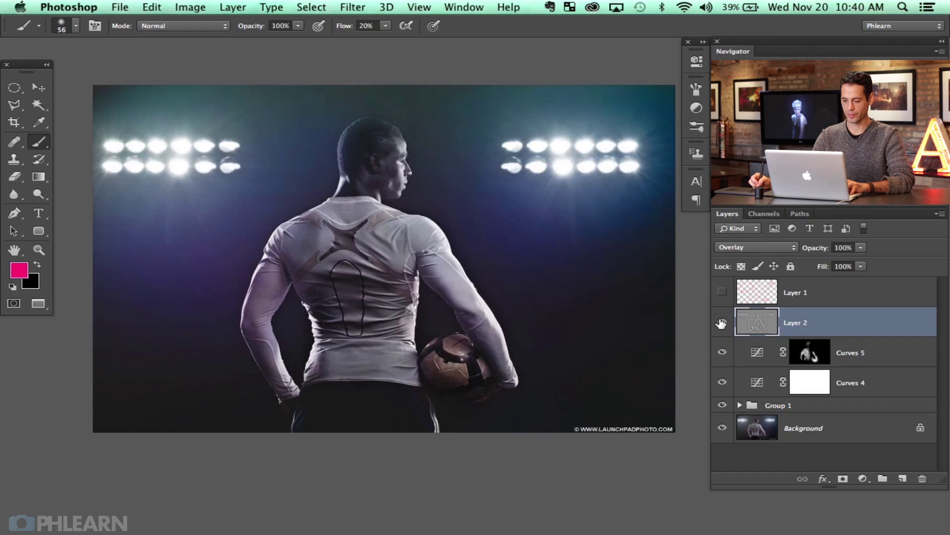
left_click(722, 322)
left_click(722, 322)
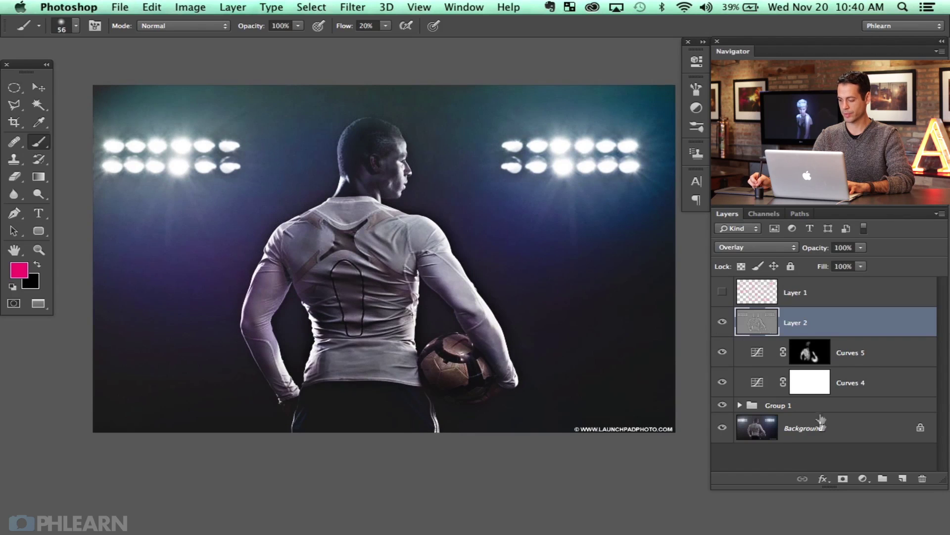
- Give Layer 2 a hide-all mask and paint white at 40% flow over the player
left_click(841, 479, "alt")
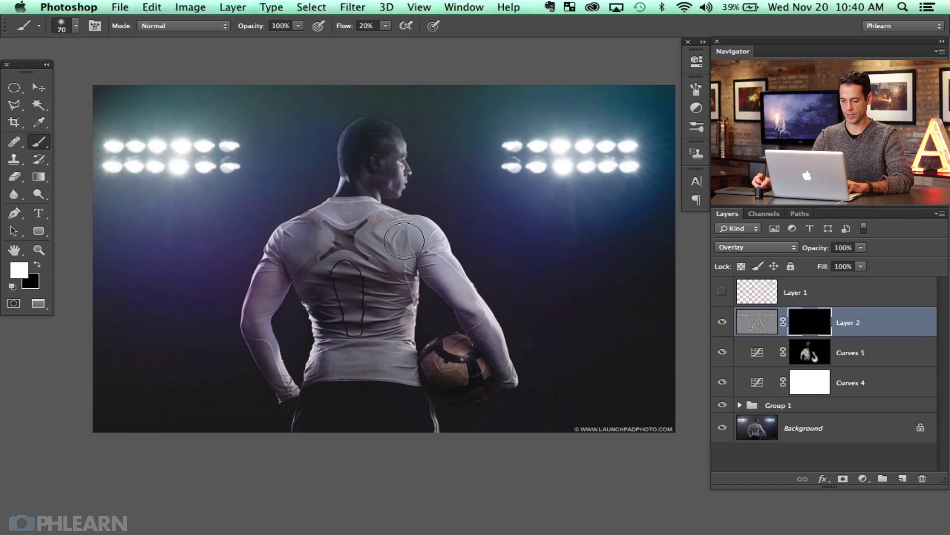
key("shift+4")
left_click_drag(410, 252, 436, 250)
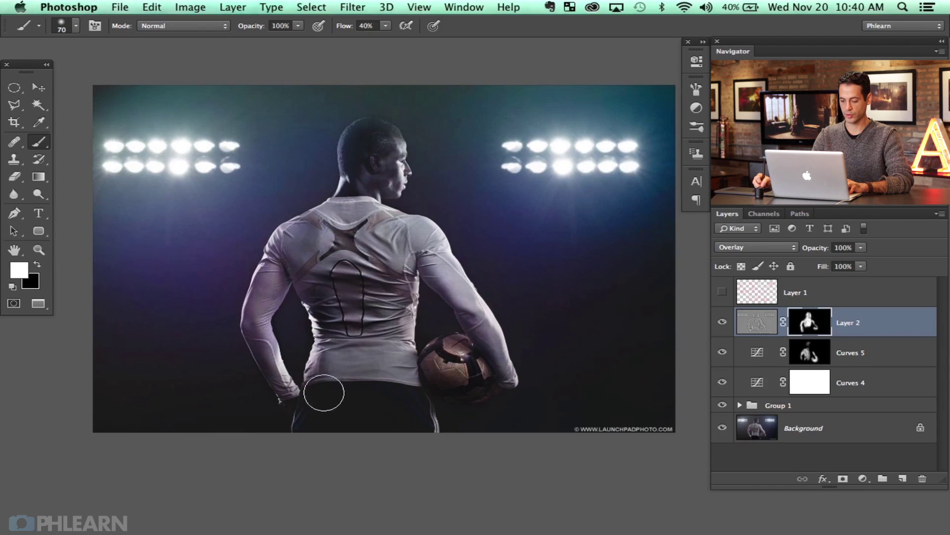
left_click(722, 323)
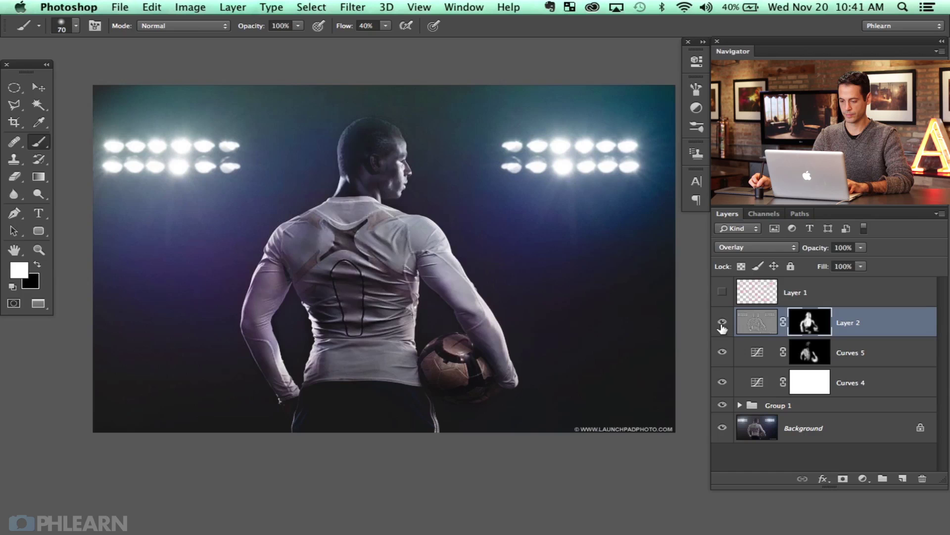
left_click(722, 322)
left_click(723, 323)
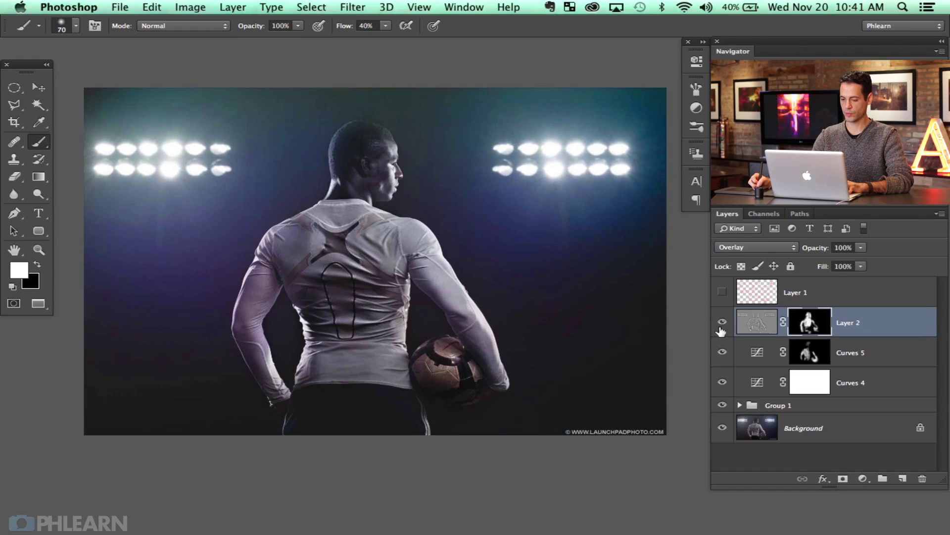
left_click(723, 323)
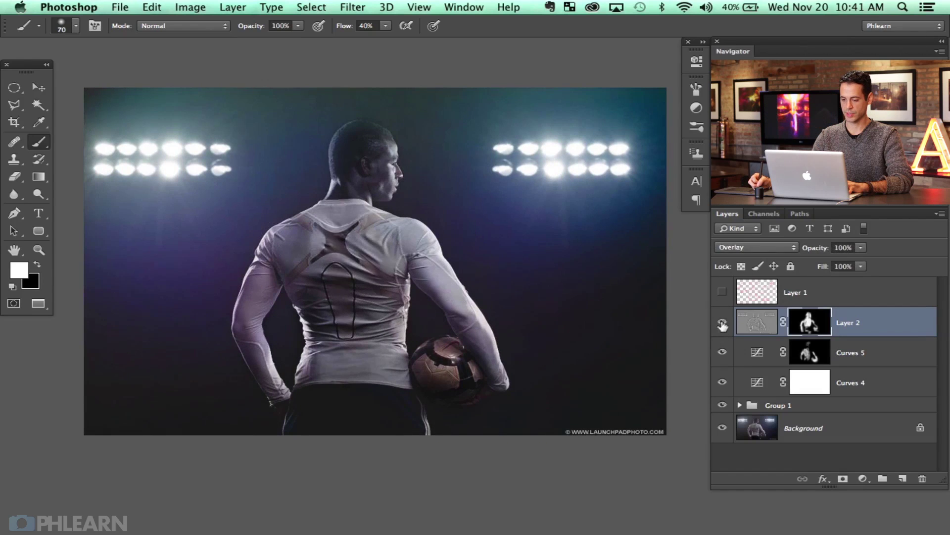
- Switch to black paint to fix sharpening spill, checking Layer 2 on and off
key("x")
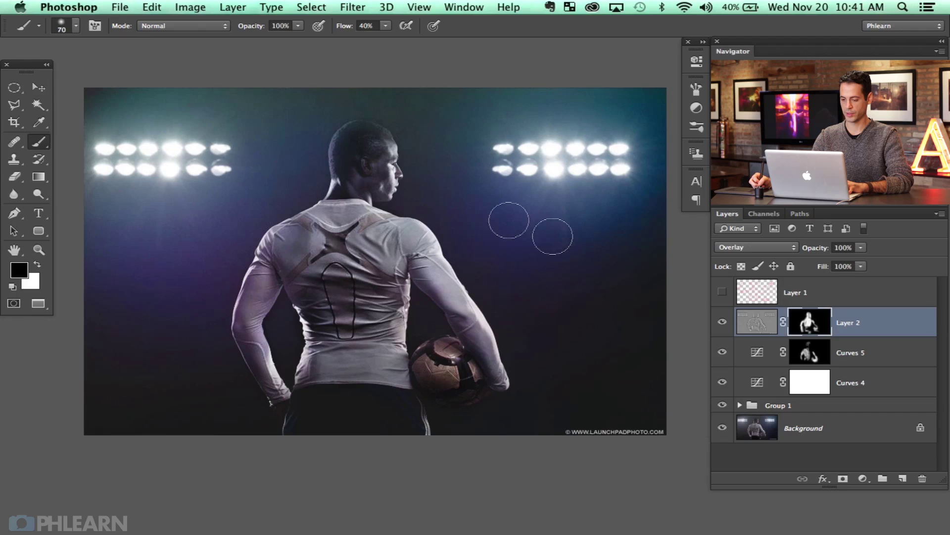
left_click(723, 325)
left_click(722, 325)
left_click(723, 324)
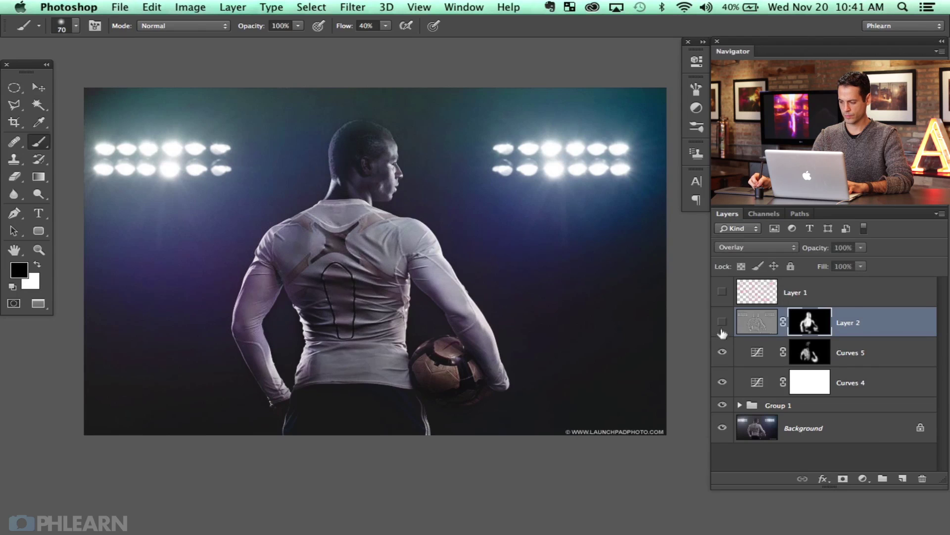
left_click(723, 325)
- Create Layer 3 and paint a soft white glow over the ball
key("super+shift+alt+n")
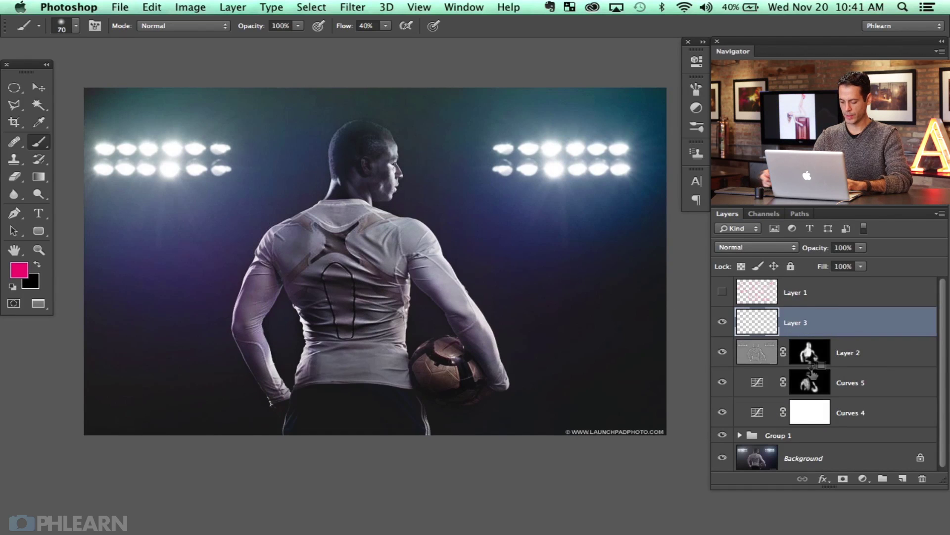
key("x")
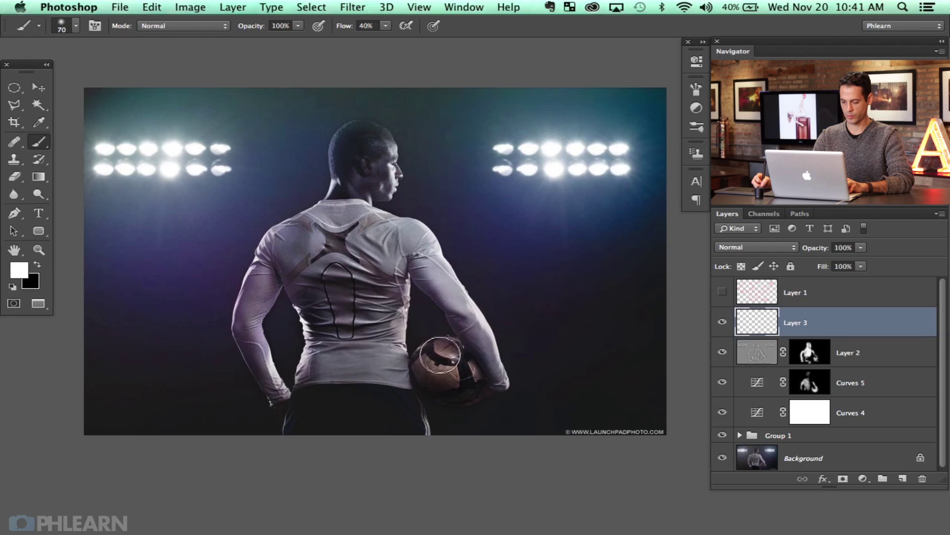
left_click_drag(440, 354, 435, 381)
left_click_drag(335, 327, 474, 285)
- Split Layer 3's Underlying Layer Blend If sliders to 42 / 218 and compare the glow
double_click(840, 336)
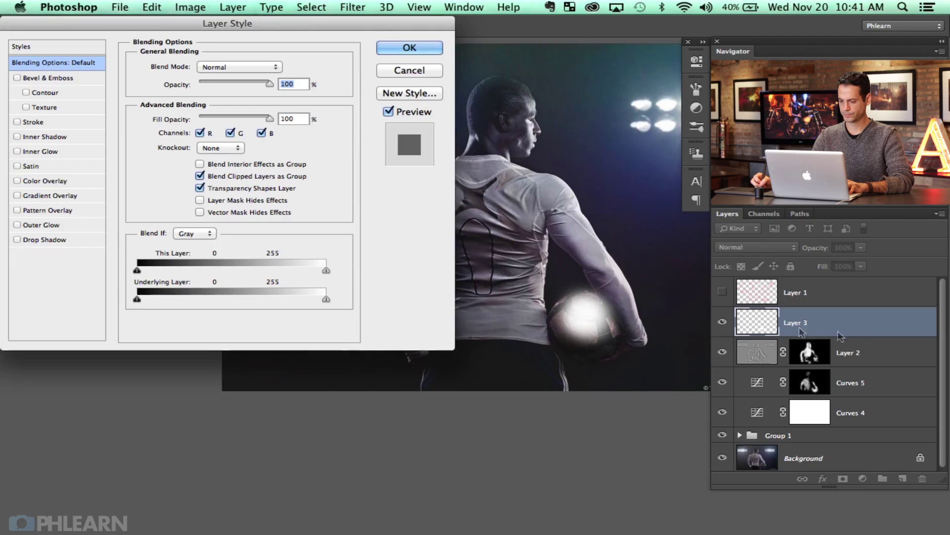
left_click_drag(341, 21, 266, 52)
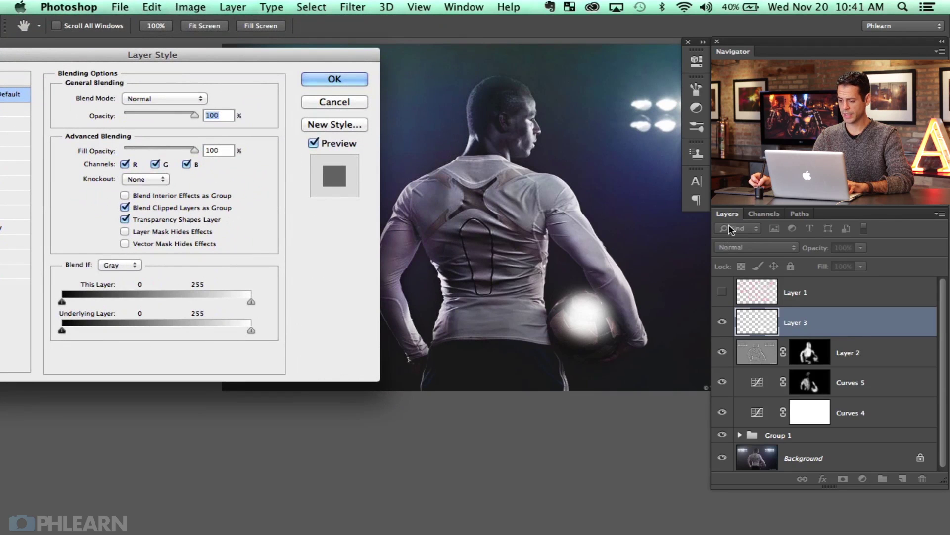
left_click_drag(524, 287, 478, 294)
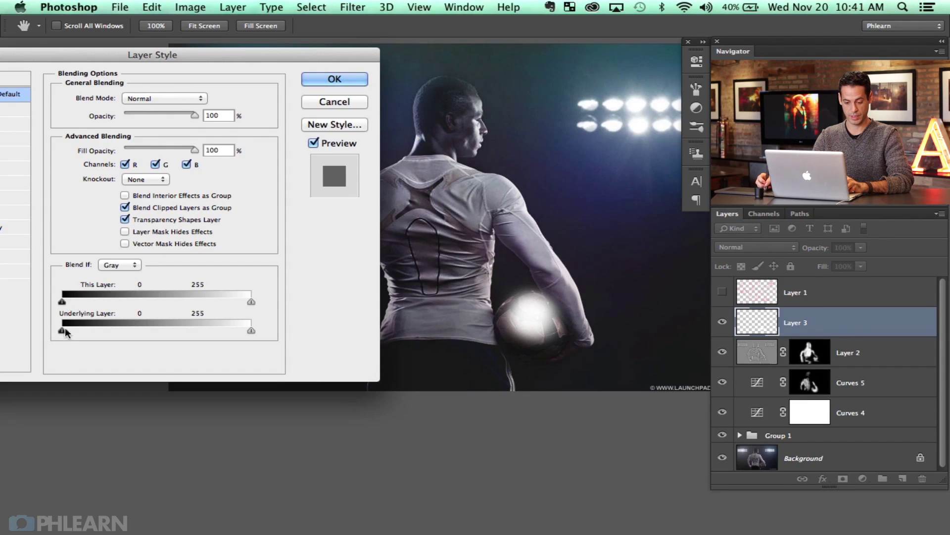
key("alt")
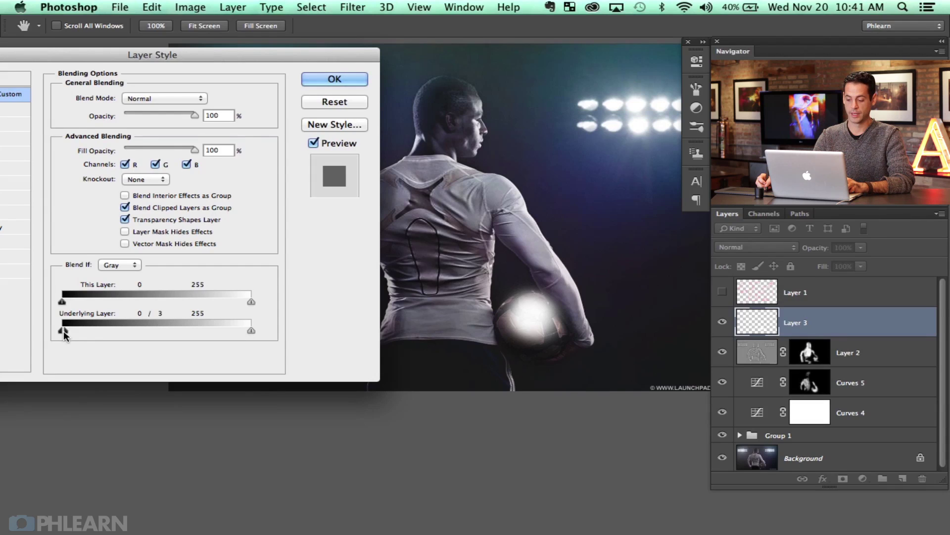
left_click_drag(63, 331, 171, 331)
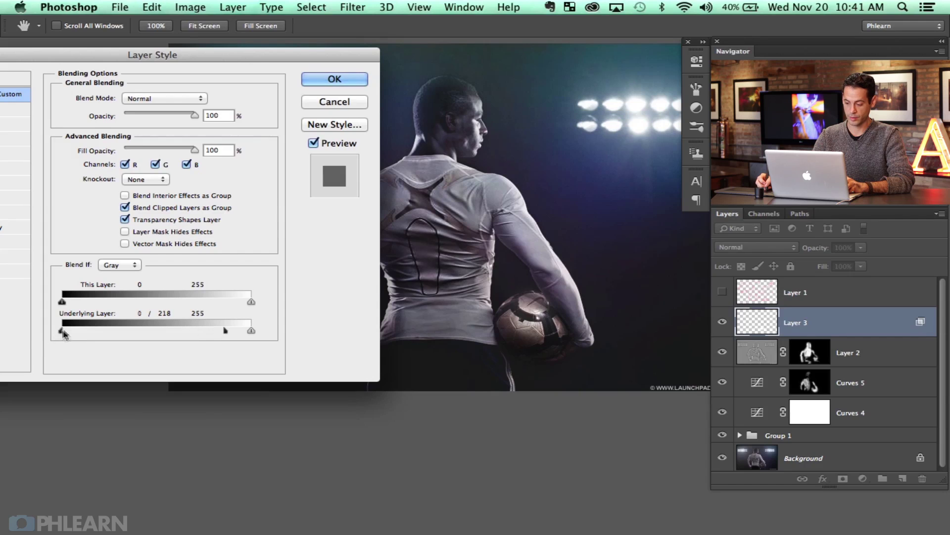
left_click_drag(62, 331, 94, 331)
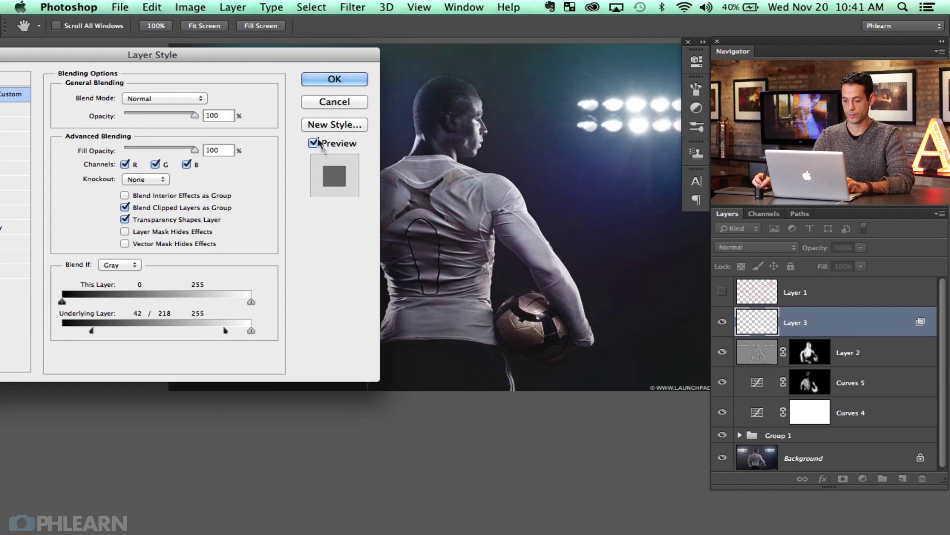
left_click(346, 80)
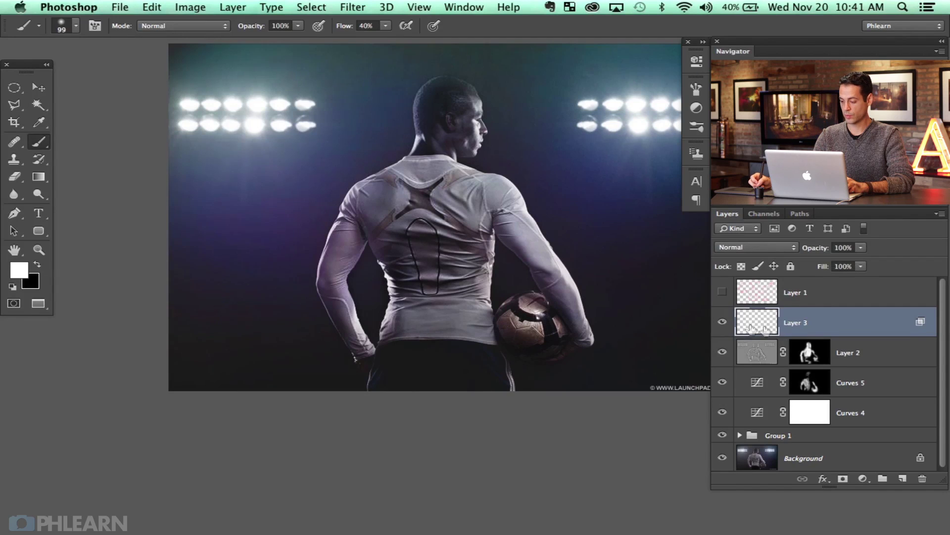
left_click(722, 322)
left_click_drag(537, 353, 426, 376)
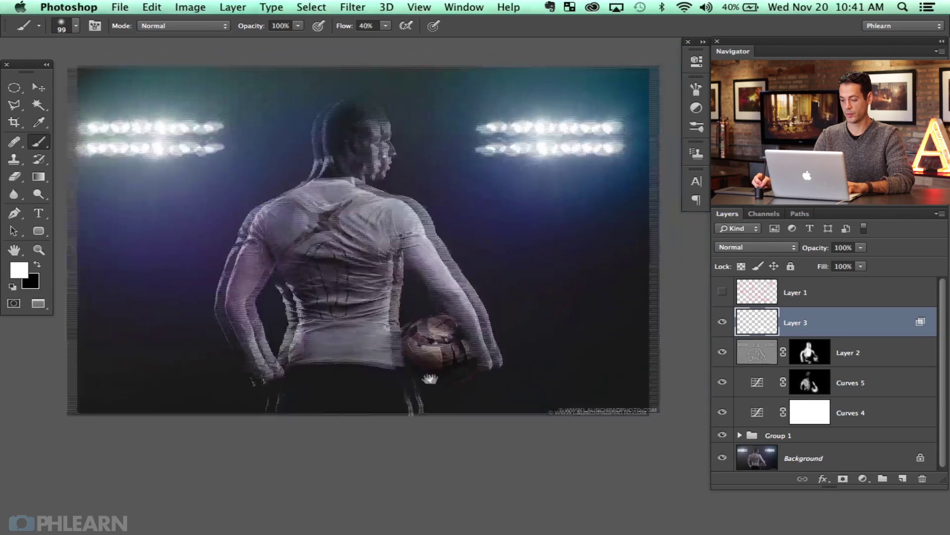
left_click(724, 323)
left_click(723, 322)
left_click(724, 322)
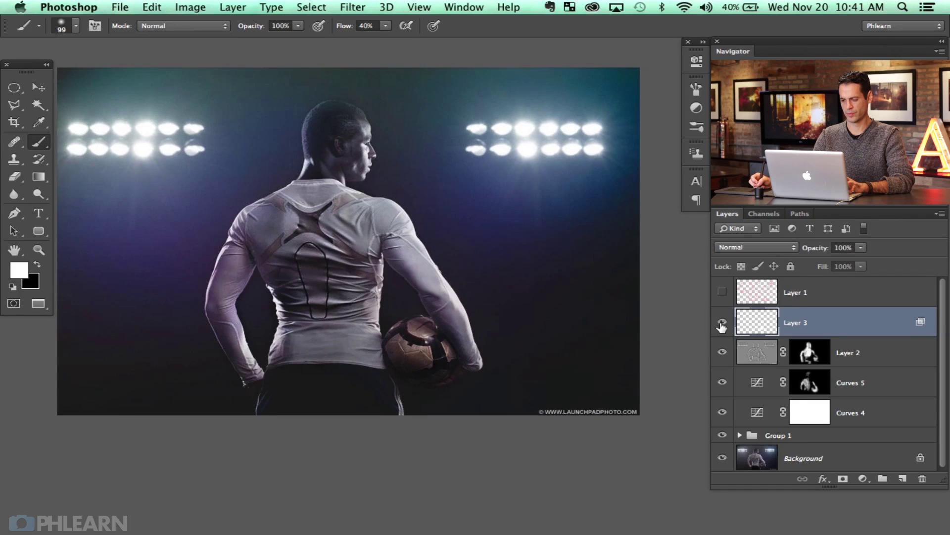
left_click(724, 323)
- Create a Color Dodge Layer 4 and paint sampled bluish-grey over both light banks
key("super+alt+shift+n")
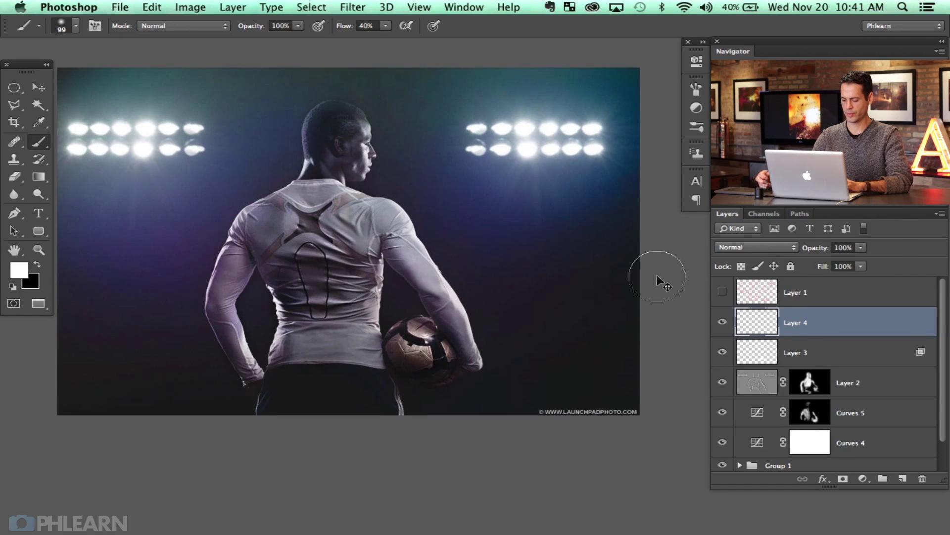
mouse_move(495, 201)
left_mouse_down()
mouse_move(534, 128)
mouse_move(570, 130)
left_mouse_up()
mouse_move(539, 236)
left_mouse_down()
mouse_move(524, 198)
mouse_move(505, 195)
mouse_move(513, 165)
mouse_move(490, 141)
mouse_move(544, 139)
mouse_move(614, 155)
left_mouse_up()
left_click(747, 248)
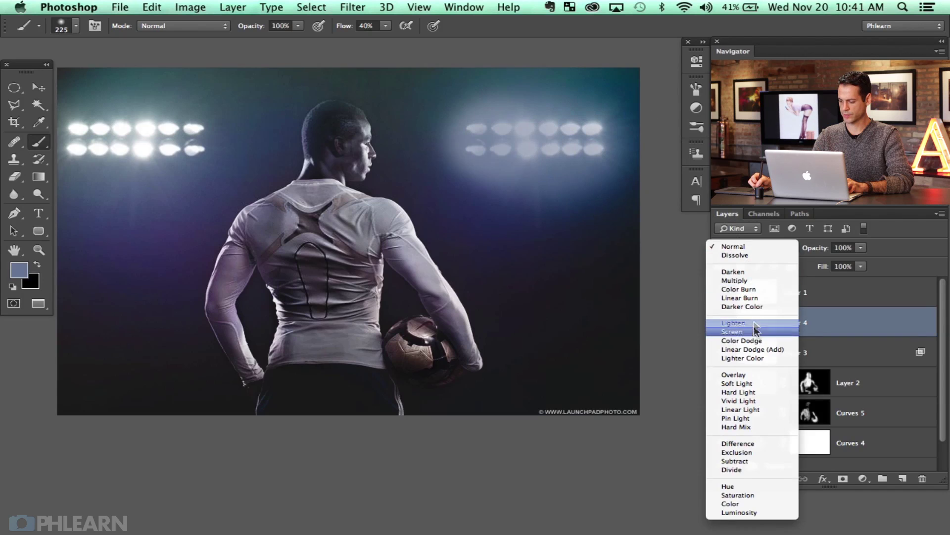
left_click(740, 374)
mouse_move(601, 143)
left_mouse_down()
mouse_move(563, 128)
mouse_move(443, 146)
mouse_move(493, 143)
mouse_move(531, 164)
left_mouse_up()
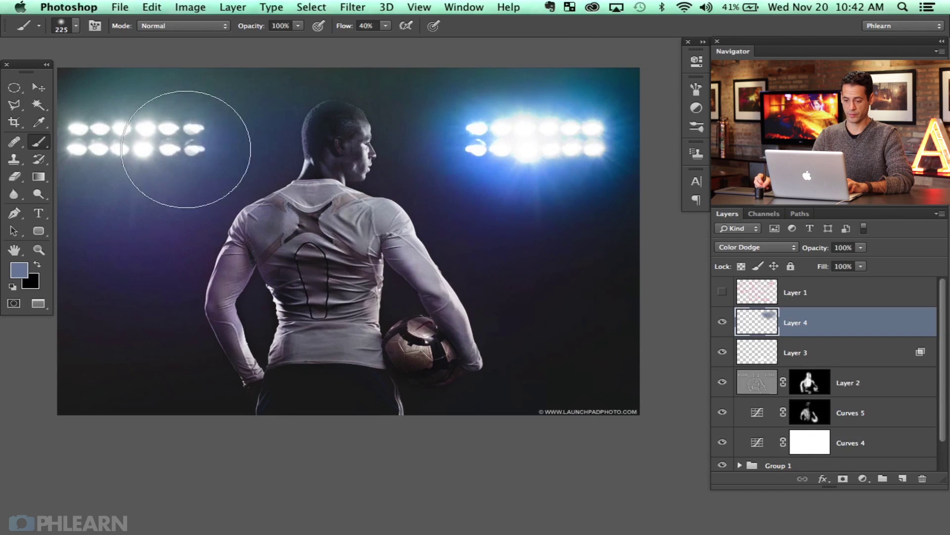
mouse_move(186, 132)
left_mouse_down()
mouse_move(116, 132)
mouse_move(124, 179)
left_mouse_up()
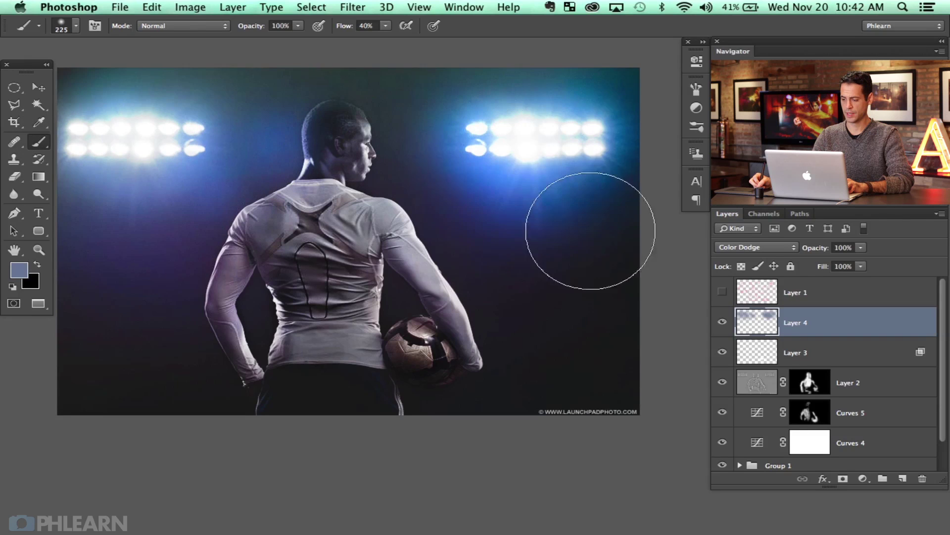
- Split Layer 4's Blend If range to limit the light glow, then compare it
double_click(847, 325)
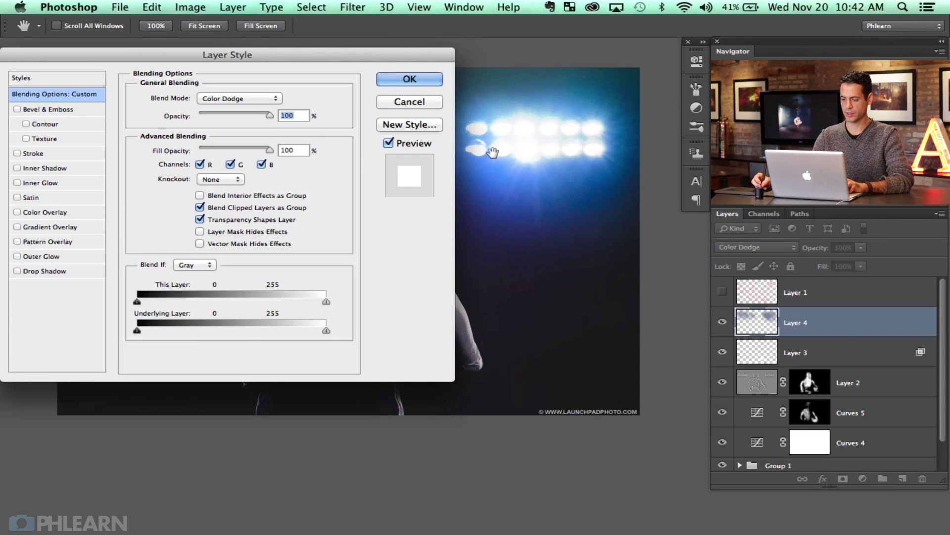
left_click_drag(346, 54, 334, 176)
left_click_drag(495, 148, 550, 118)
left_click_drag(125, 452, 299, 458, "alt")
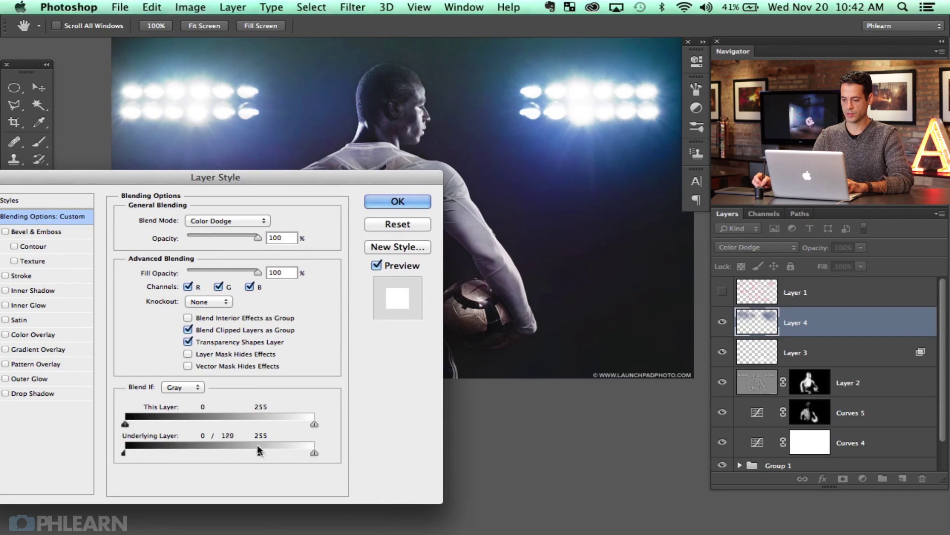
left_click(396, 201)
left_click(724, 322)
left_click(724, 322)
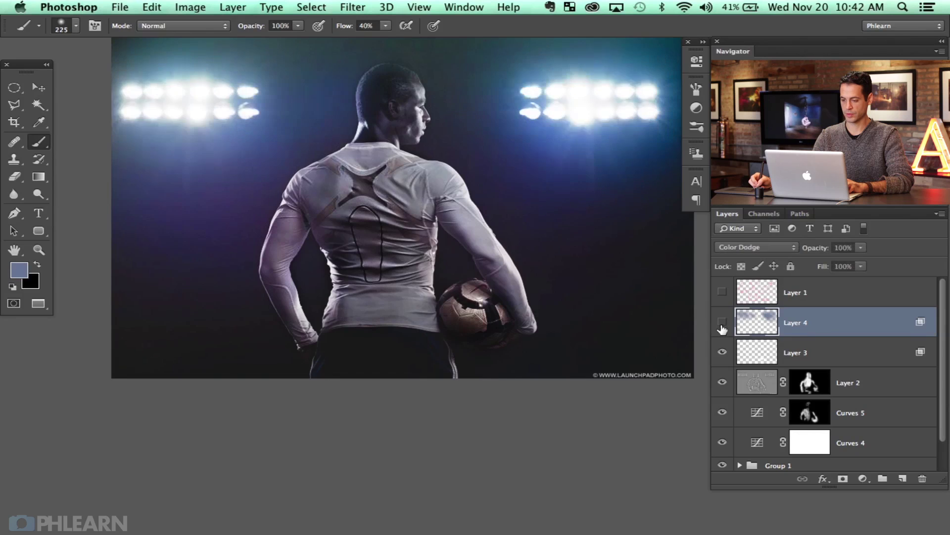
left_click(724, 322)
left_click(723, 322)
- Raise Layer 4's opacity to 74% and compare the light glow on and off
left_click_drag(797, 252, 799, 252)
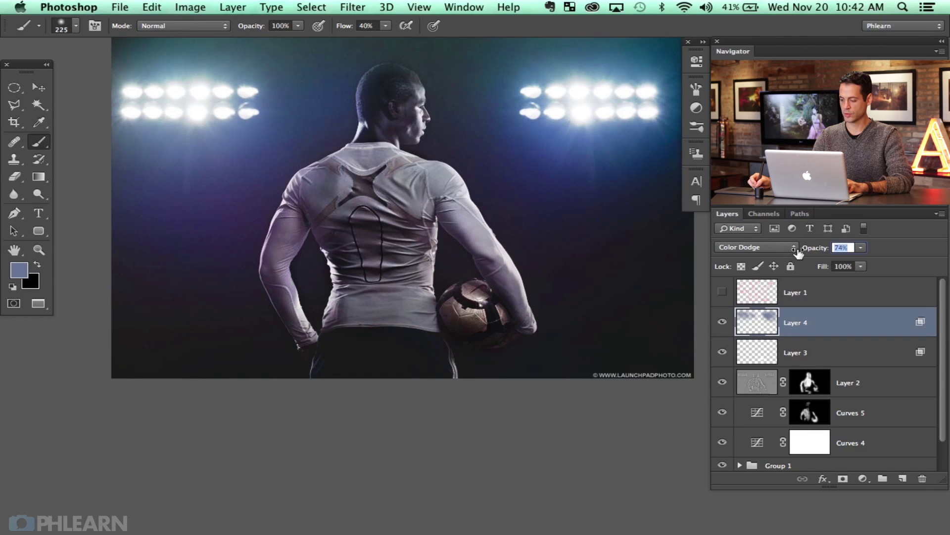
left_click(723, 322)
left_click(722, 322)
left_click(723, 322)
left_click(723, 321)
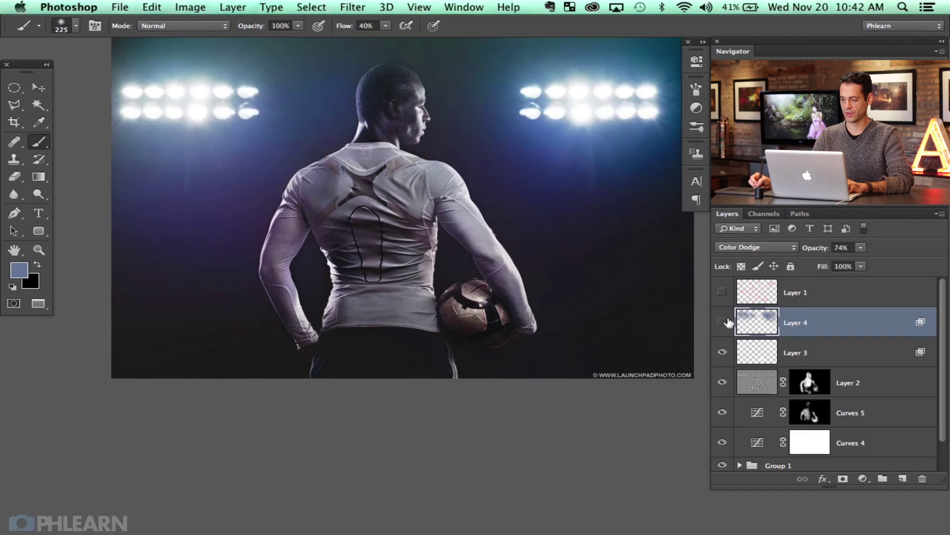
left_click(723, 321)
left_click(723, 322)
left_click_drag(541, 306, 511, 320)
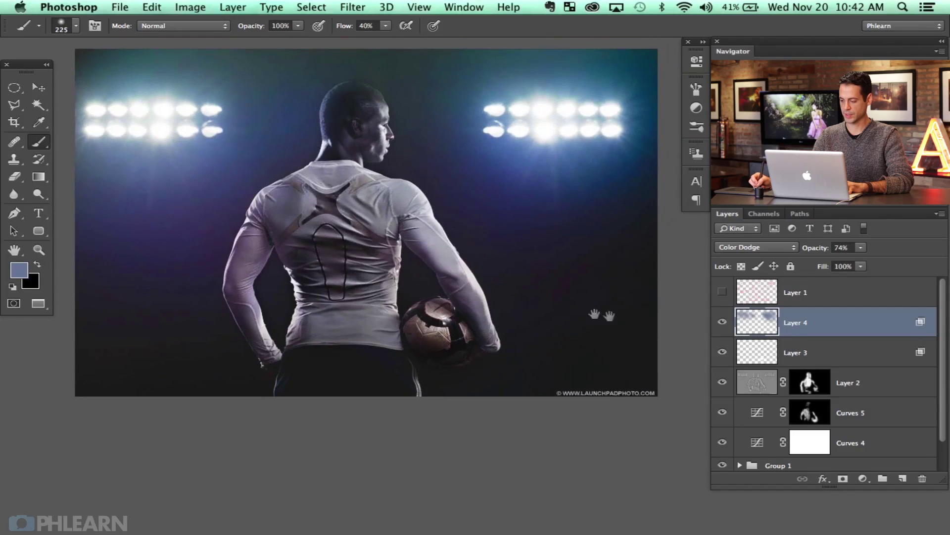
- Create Color Dodge Layer 5, paint glow over the ball, back and shoulders, then open its Blending Options
left_click(903, 478)
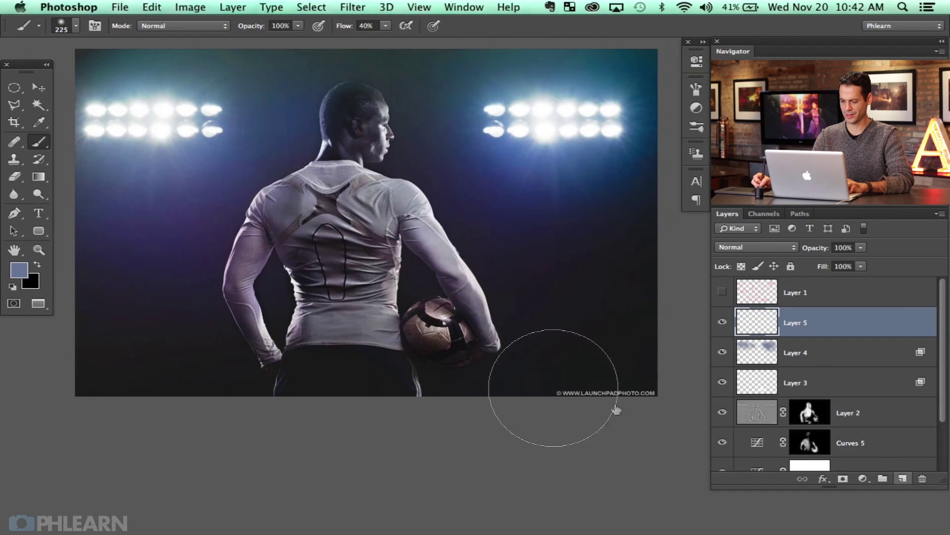
mouse_move(420, 318)
left_mouse_down()
mouse_move(424, 336)
mouse_move(433, 323)
left_mouse_up()
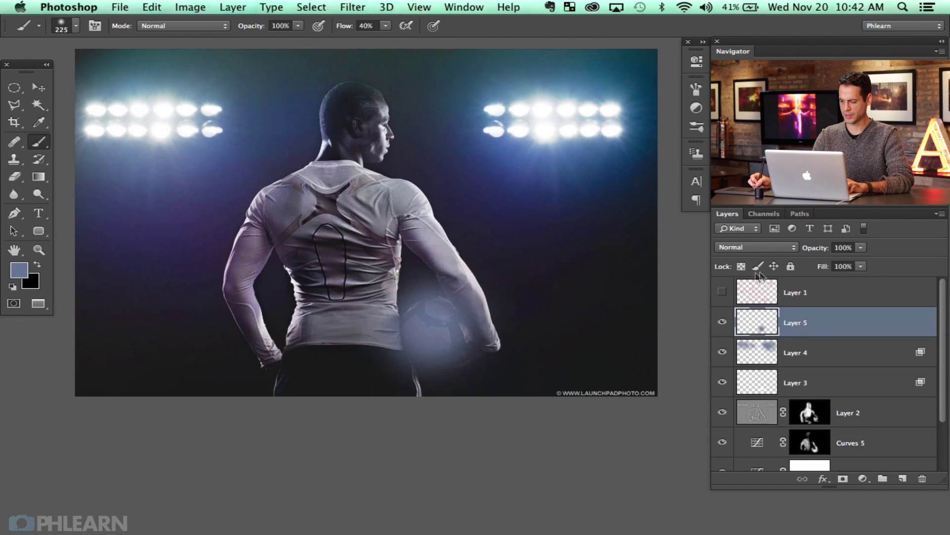
left_click(756, 247)
left_click(737, 340)
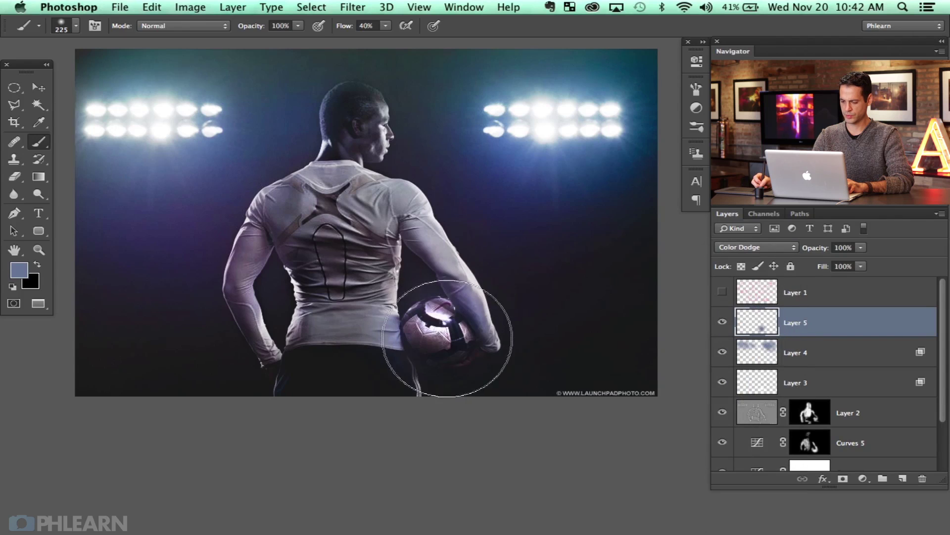
mouse_move(380, 347)
left_mouse_down()
mouse_move(348, 260)
mouse_move(423, 251)
mouse_move(463, 306)
mouse_move(433, 262)
mouse_move(312, 217)
mouse_move(235, 312)
mouse_move(323, 345)
mouse_move(366, 336)
left_mouse_up()
mouse_move(352, 108)
left_mouse_down()
mouse_move(332, 322)
mouse_move(328, 272)
mouse_move(318, 301)
mouse_move(401, 308)
mouse_move(478, 338)
mouse_move(342, 356)
mouse_move(367, 408)
mouse_move(398, 391)
mouse_move(397, 410)
mouse_move(363, 395)
mouse_move(321, 341)
mouse_move(382, 349)
left_mouse_up()
key("space")
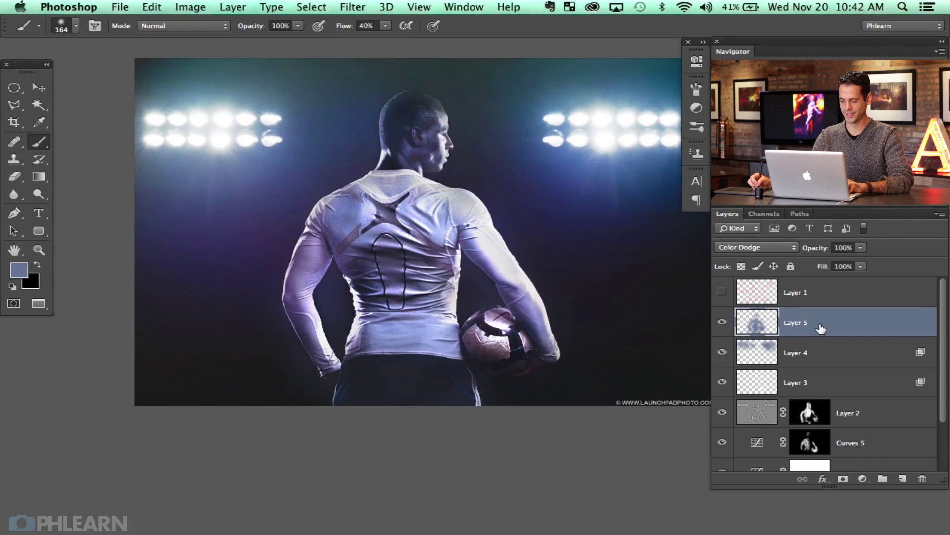
double_click(834, 326)
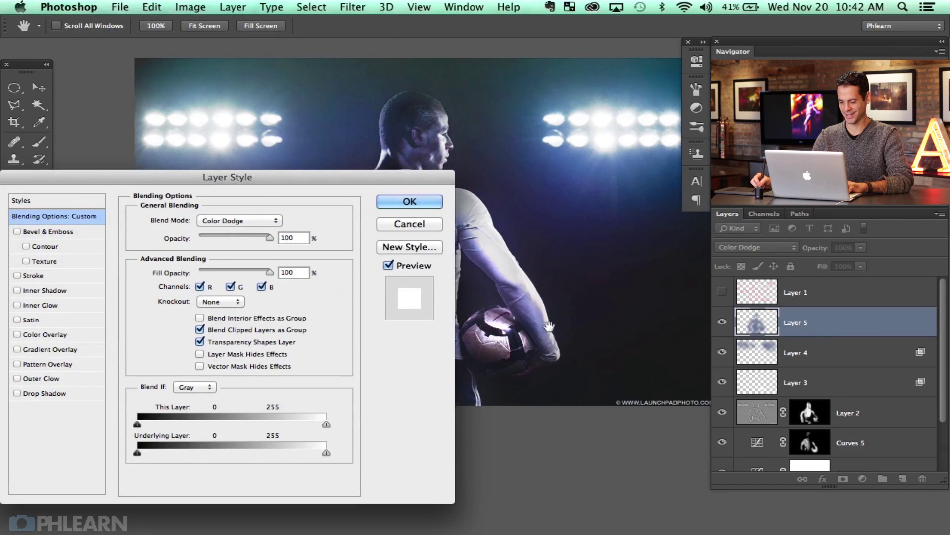
- Split Layer 5's Blend If range and lower its opacity to 47% in Blending Options
left_click_drag(352, 149, 425, 136)
left_click_drag(425, 177, 342, 101)
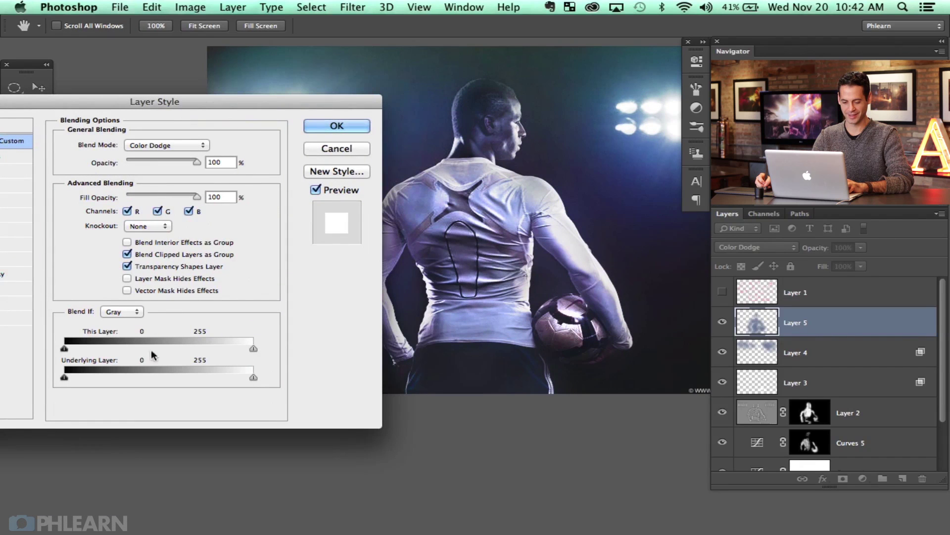
left_click_drag(65, 378, 172, 377)
left_click_drag(197, 161, 172, 163)
left_click(354, 126)
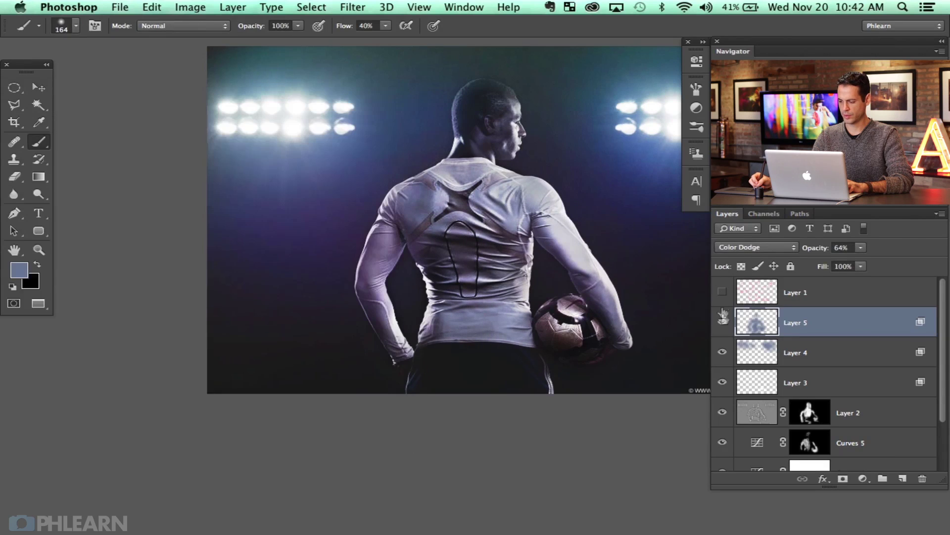
- Toggle Layer 5 to compare the body glow on the ball and back
left_click(724, 323)
left_click(724, 323)
left_click(723, 323)
left_click(723, 323)
left_click(724, 323)
left_click(724, 323)
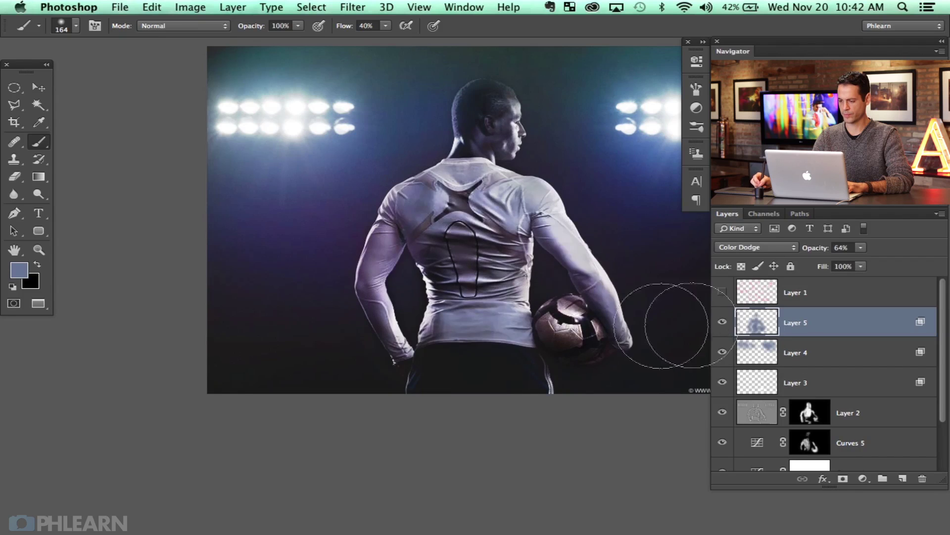
left_click_drag(531, 360, 427, 373)
left_click(723, 322)
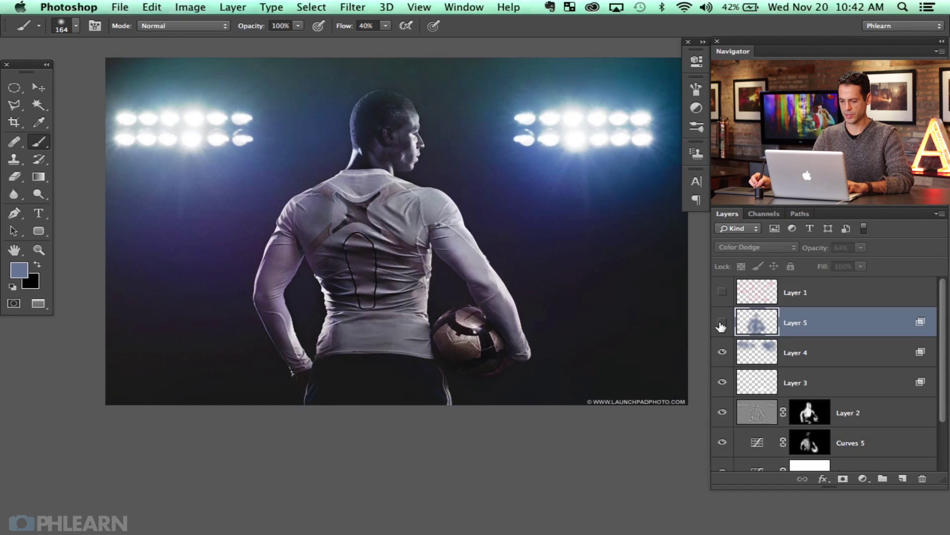
left_click(722, 322)
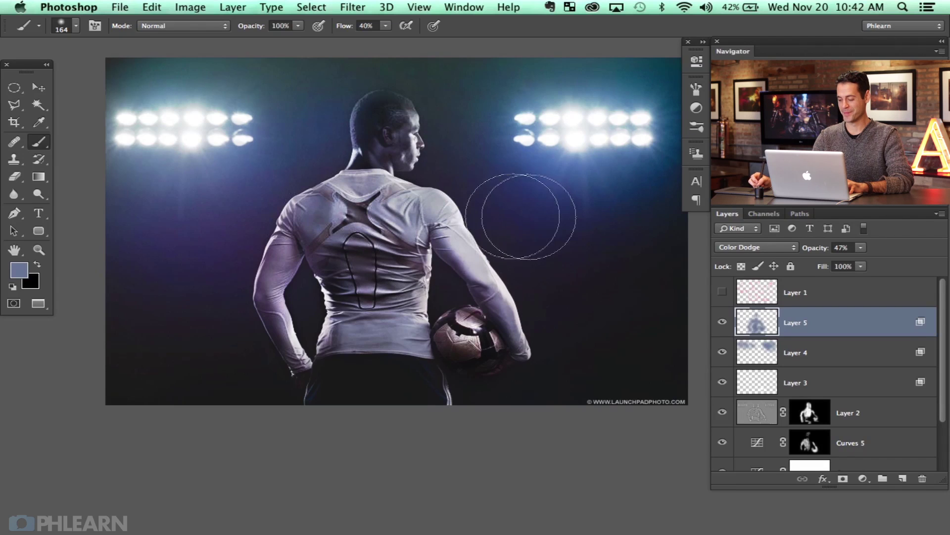
- Resize the brush to about 164 px while comparing Layer 5's dodge effect
left_click(722, 323)
left_click(721, 323)
left_click(722, 323)
left_click(721, 323)
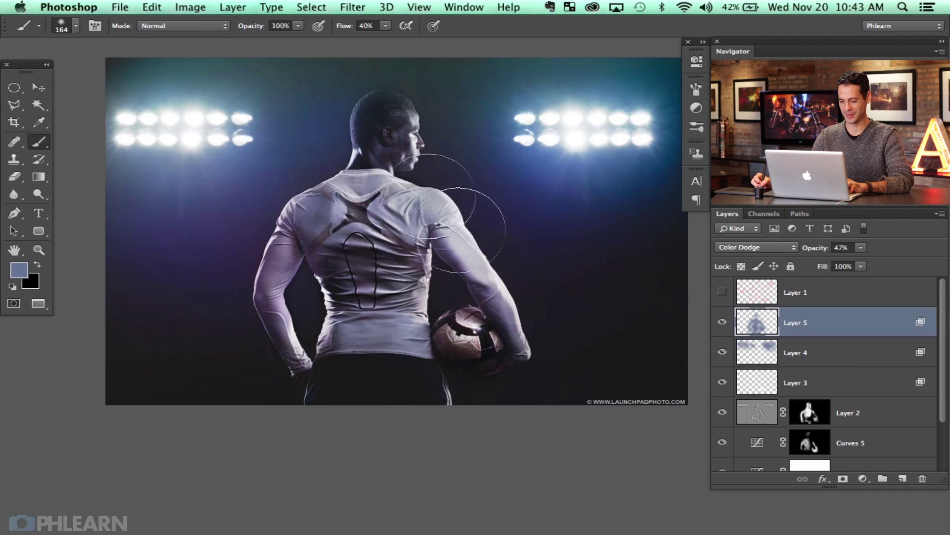
left_click_drag(383, 158, 376, 157)
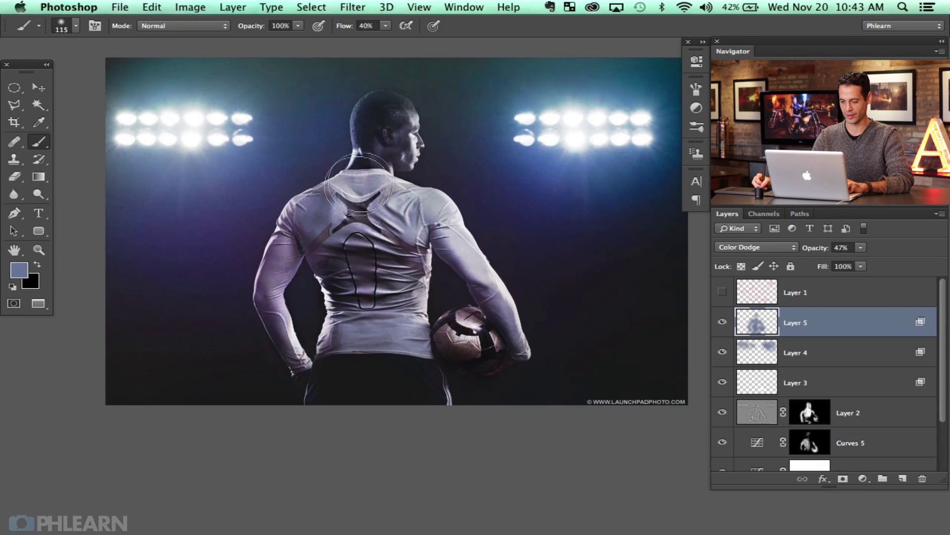
left_click(722, 323)
left_click(721, 323)
left_click(721, 323)
left_click(722, 322)
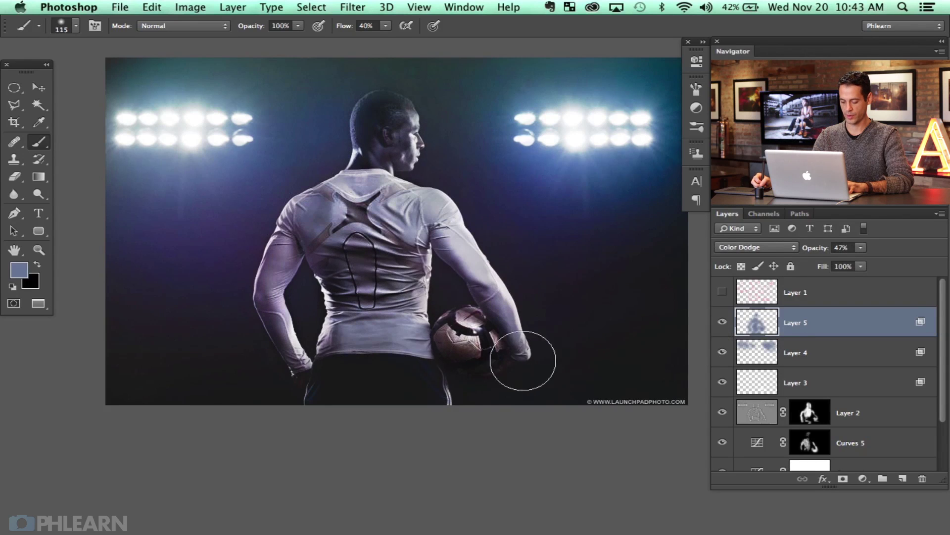
- Revert the eraser stroke on the ball and briefly check the sketch annotation layer
key("e")
mouse_move(484, 356)
left_mouse_down()
mouse_move(458, 336)
mouse_move(479, 342)
left_mouse_up()
key("ctrl+alt+z")
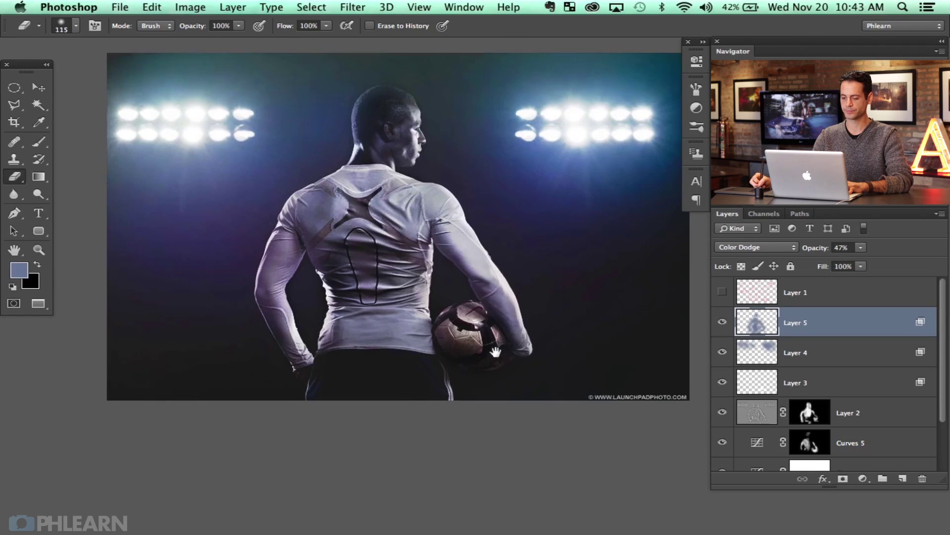
left_click(722, 292)
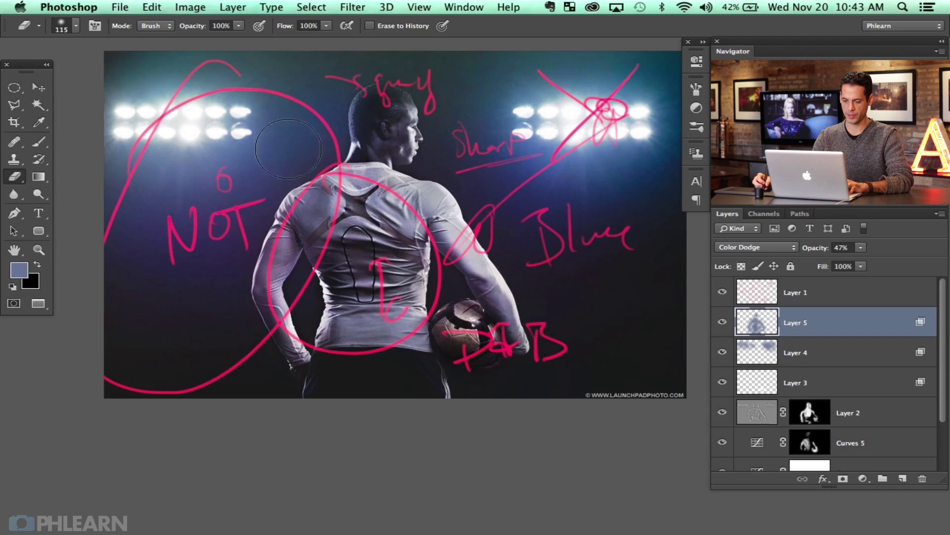
left_click(722, 292)
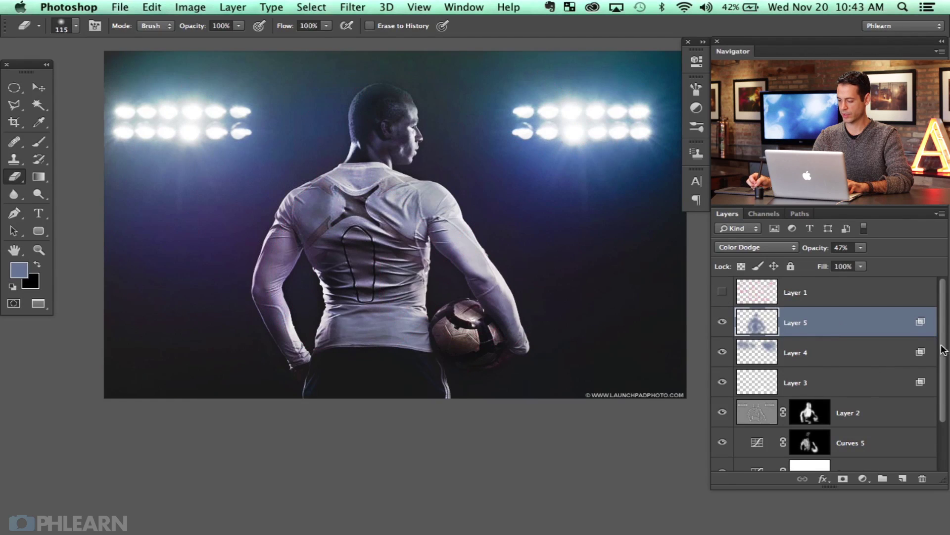
- Group the edit layers down to Curves 4 into Group 2, then compare against the original photo
left_click_drag(942, 349, 944, 415)
left_click(893, 413, "shift")
key("super+g")
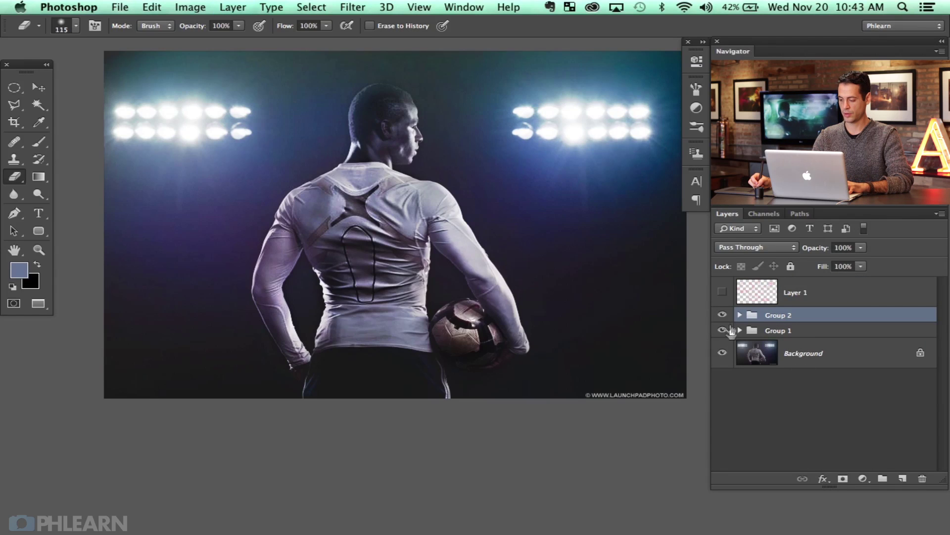
left_click_drag(722, 315, 723, 331)
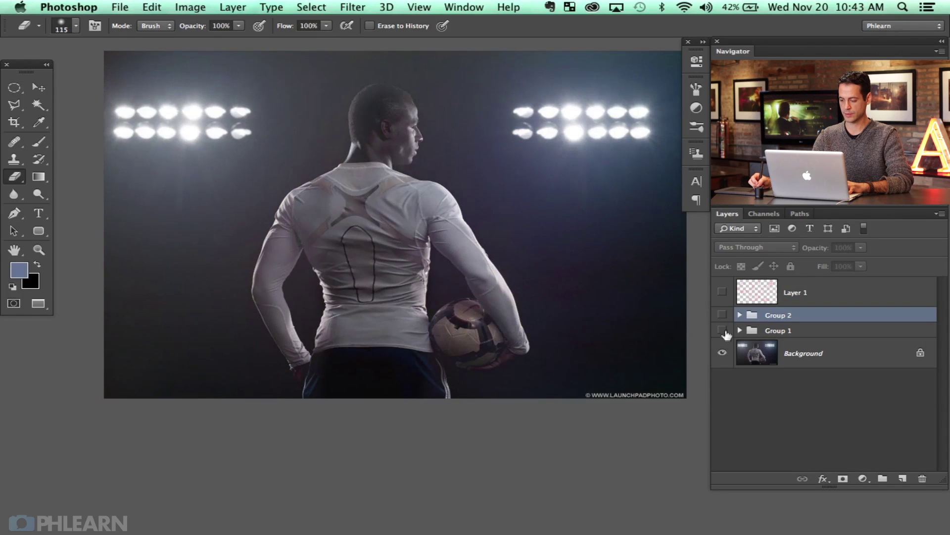
left_click_drag(722, 333, 722, 315)
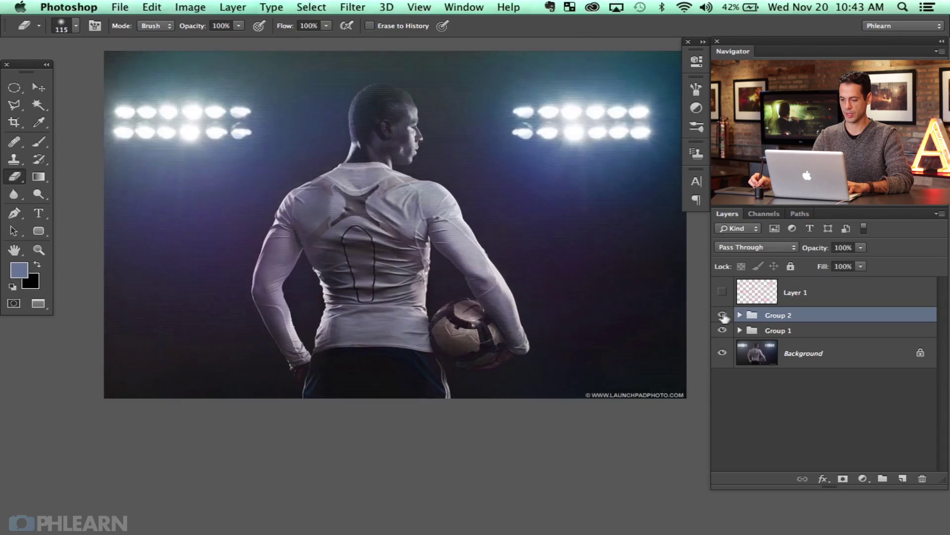
left_click_drag(495, 327, 497, 341)
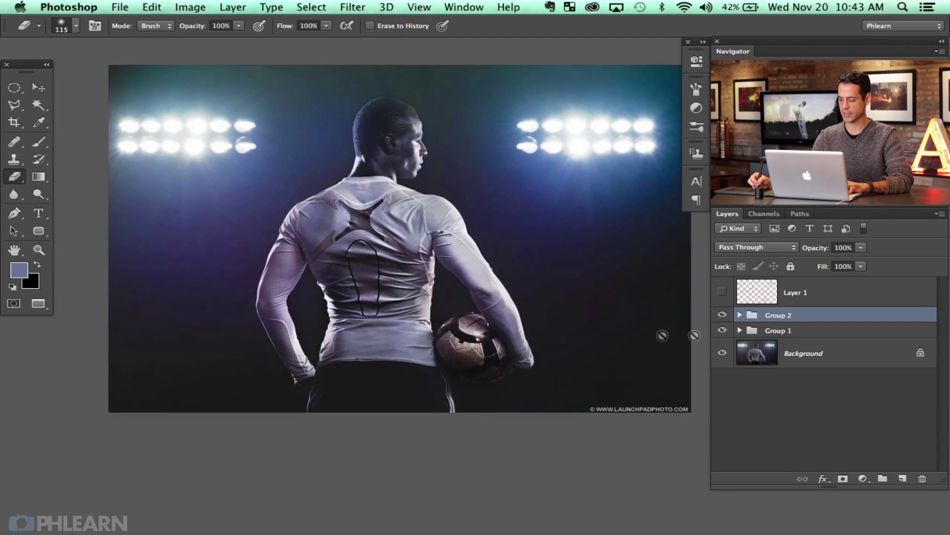
left_click(863, 479)
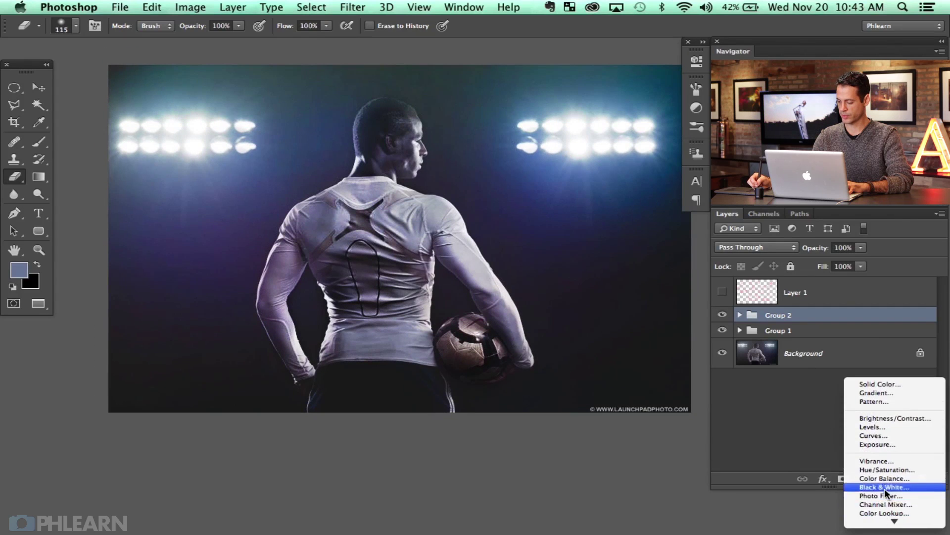
left_click(761, 371)
- Stamp visible layers into Layer 6 and render a 66% Lens Flare on the right lights
key("super+alt+shift+e")
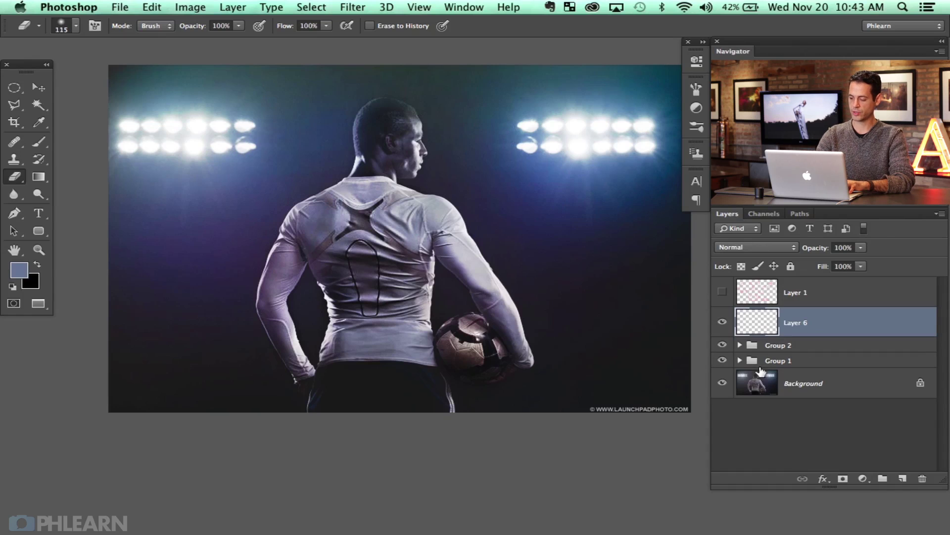
scroll(344, 65, "up", 2)
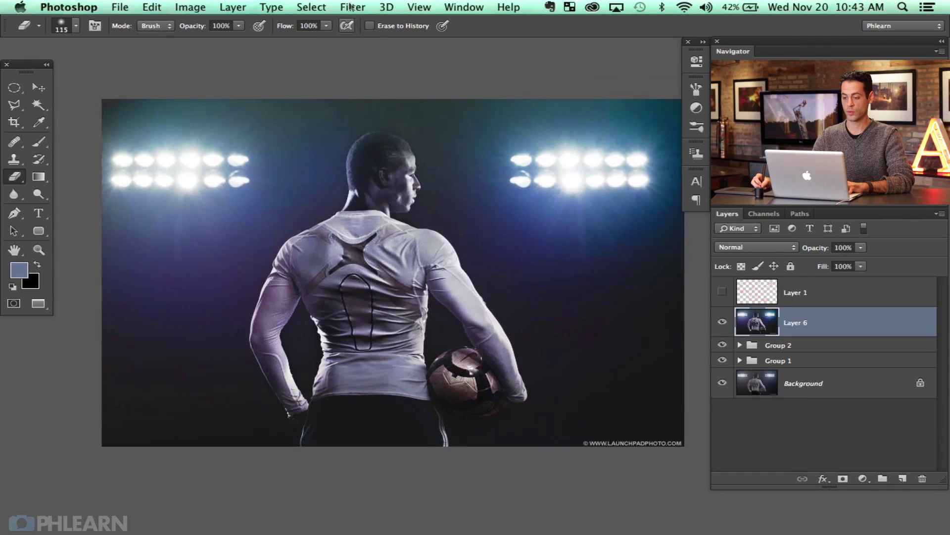
left_click(353, 7)
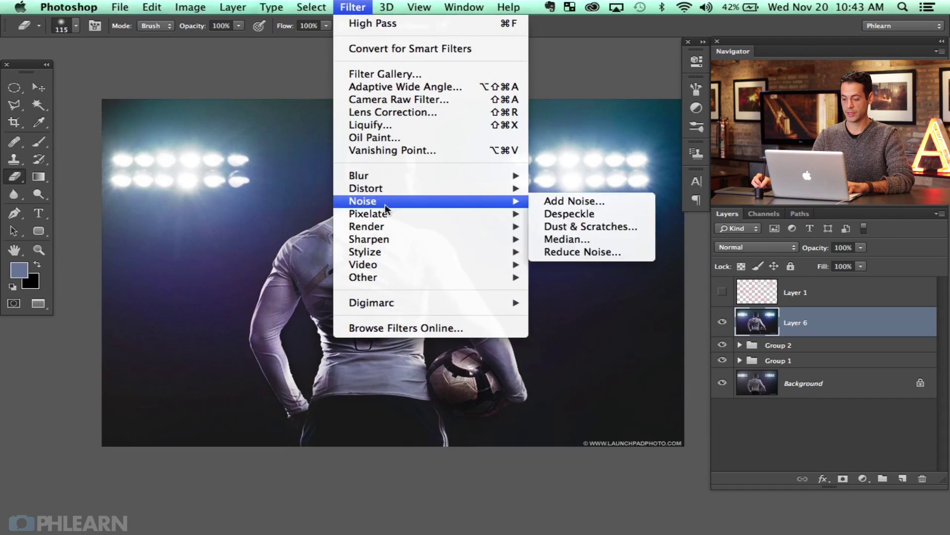
mouse_move(391, 228)
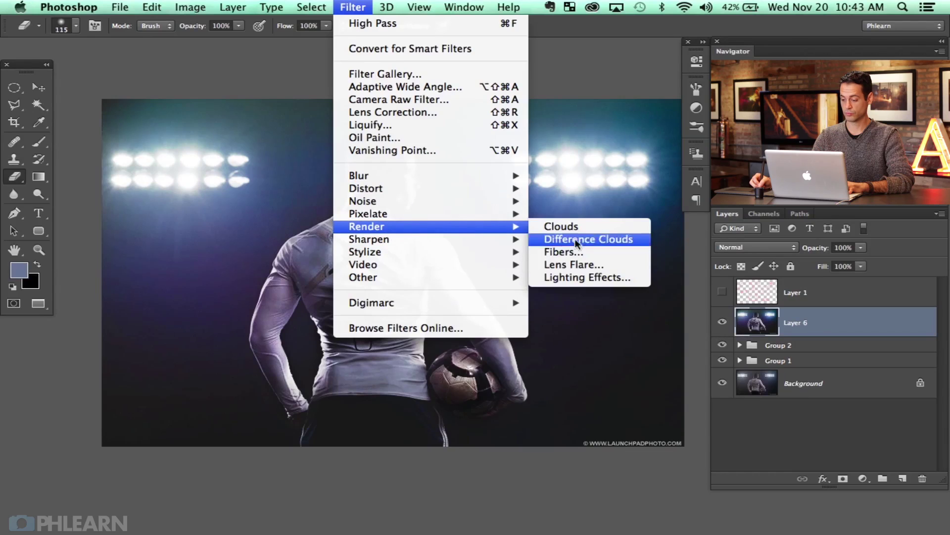
left_click(569, 265)
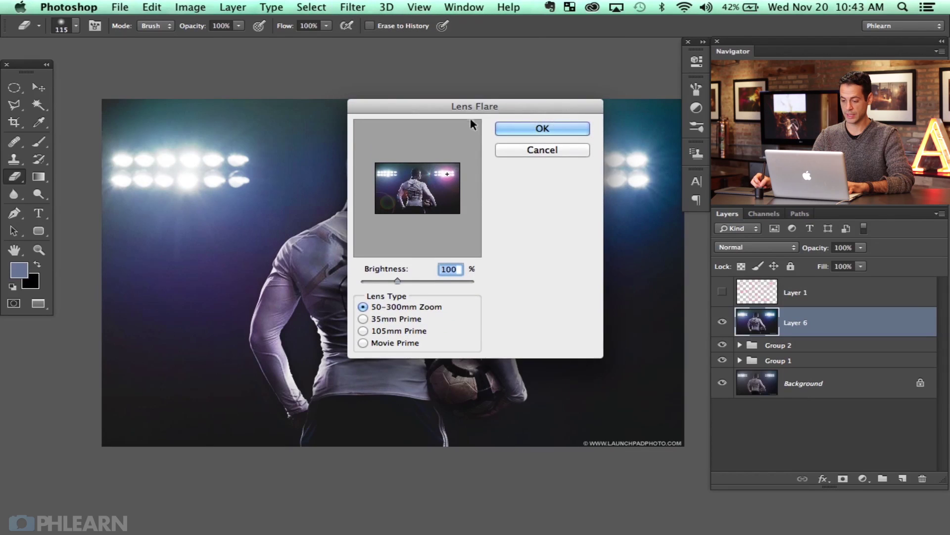
left_click_drag(470, 107, 428, 119)
left_click(403, 188)
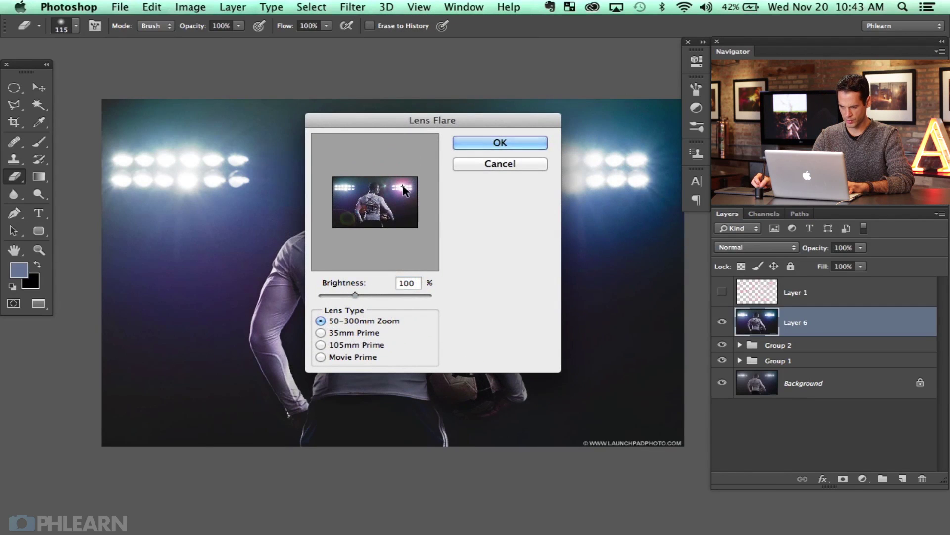
left_click_drag(354, 295, 341, 296)
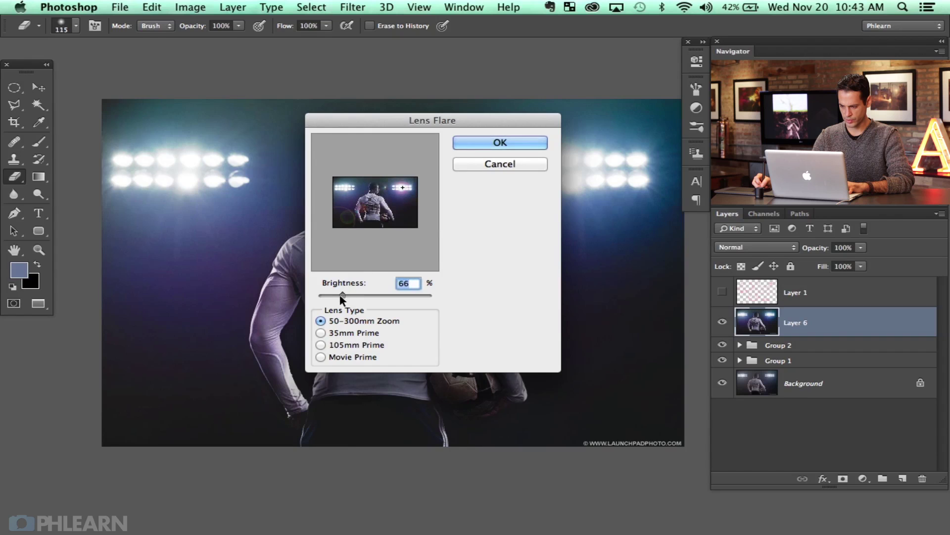
left_click(498, 143)
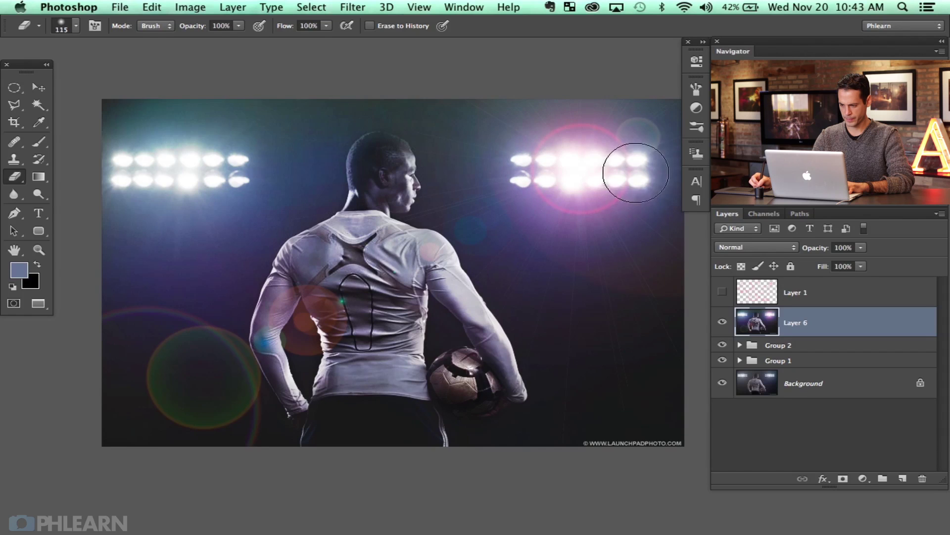
scroll(643, 247, "right", 3)
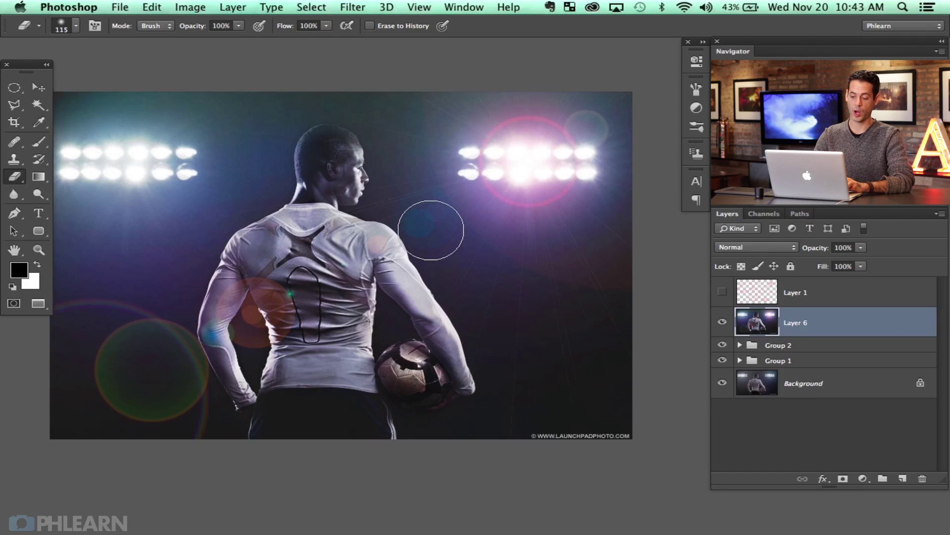
- Fill Layer 6 with black, reapply the Lens Flare, and set the layer to Screen
key("alt+BackSpace")
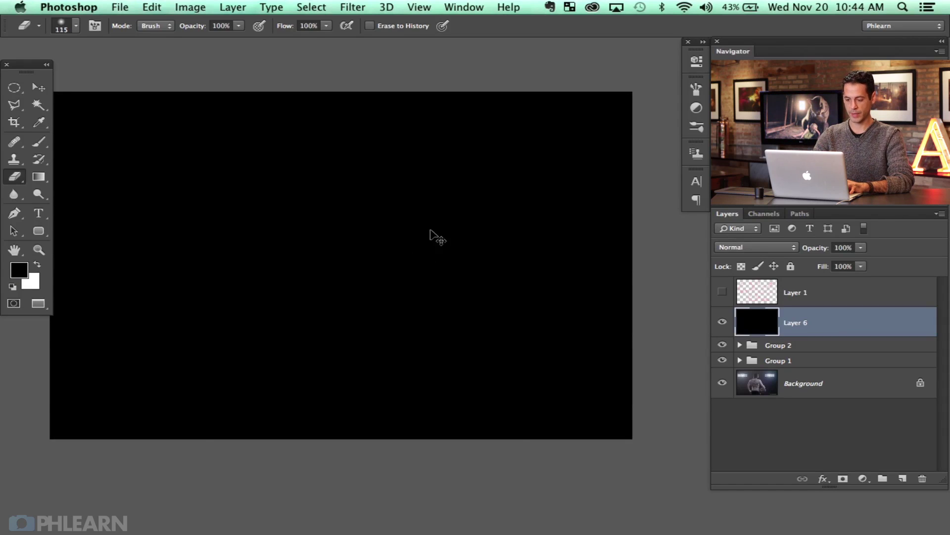
key("super+f")
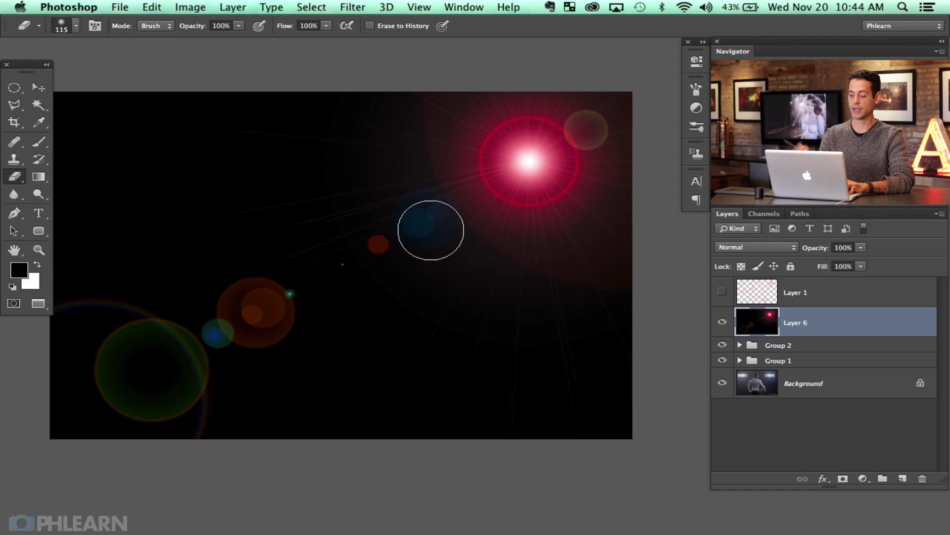
left_click(750, 247)
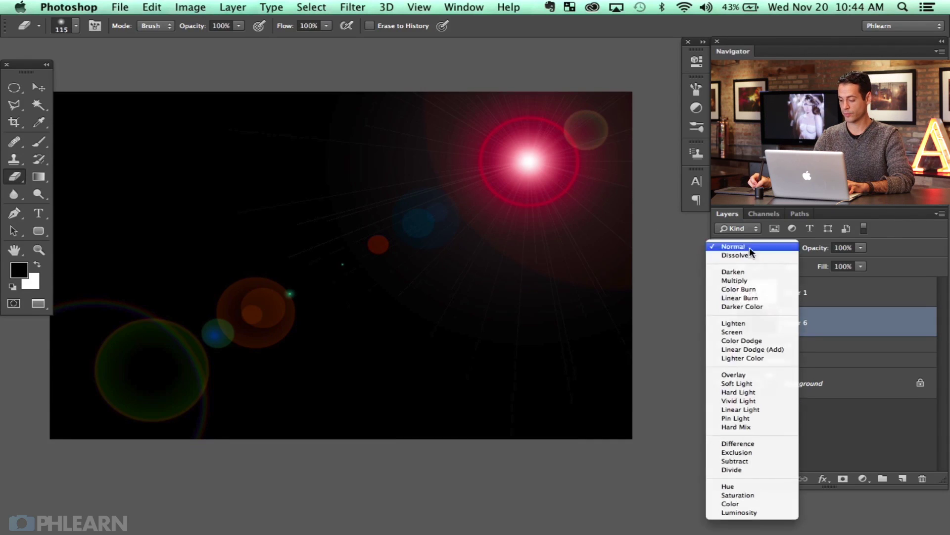
left_click(790, 332)
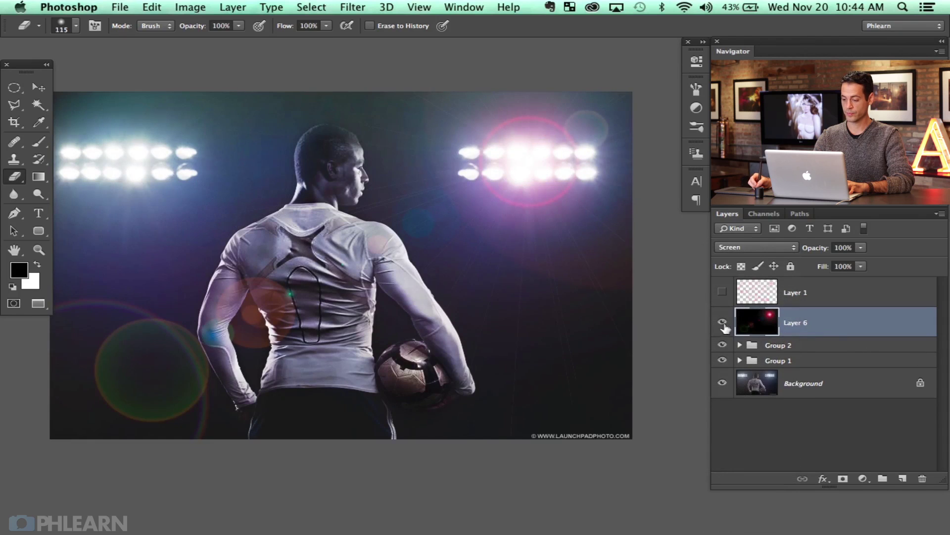
left_click(723, 322)
left_click(723, 322)
left_click(723, 322)
left_click(723, 322)
- Move the flare with the Move tool so it sits on the right stadium lights
key("v")
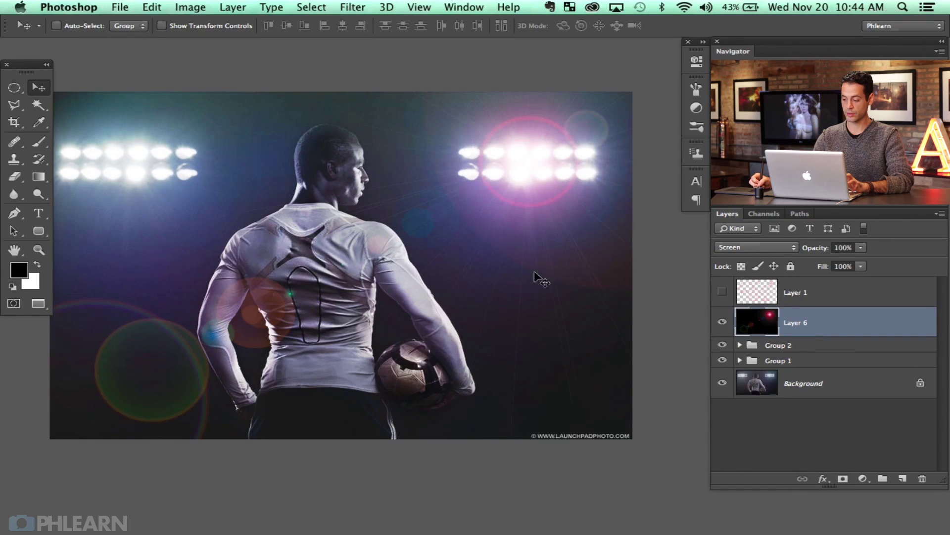
left_click_drag(529, 213, 515, 312)
left_click_drag(567, 274, 587, 143)
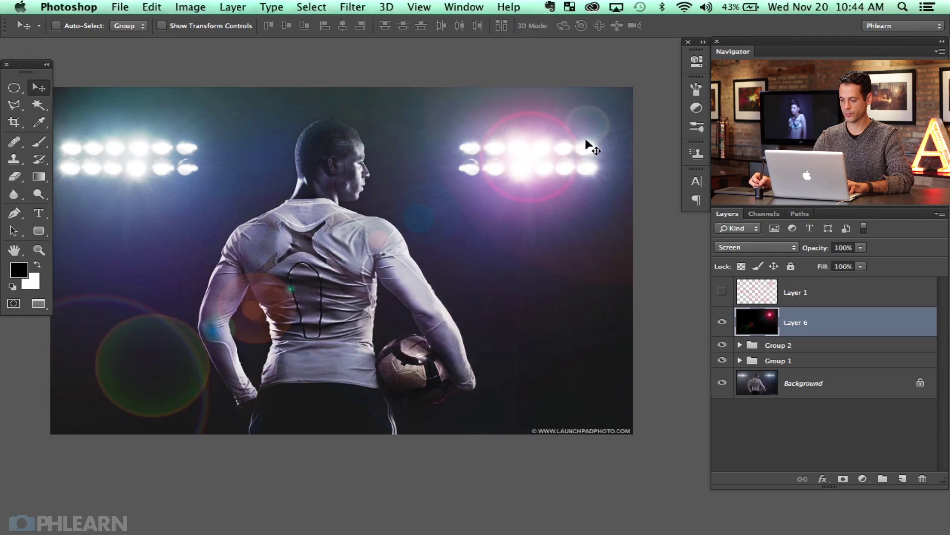
left_click_drag(493, 288, 514, 286)
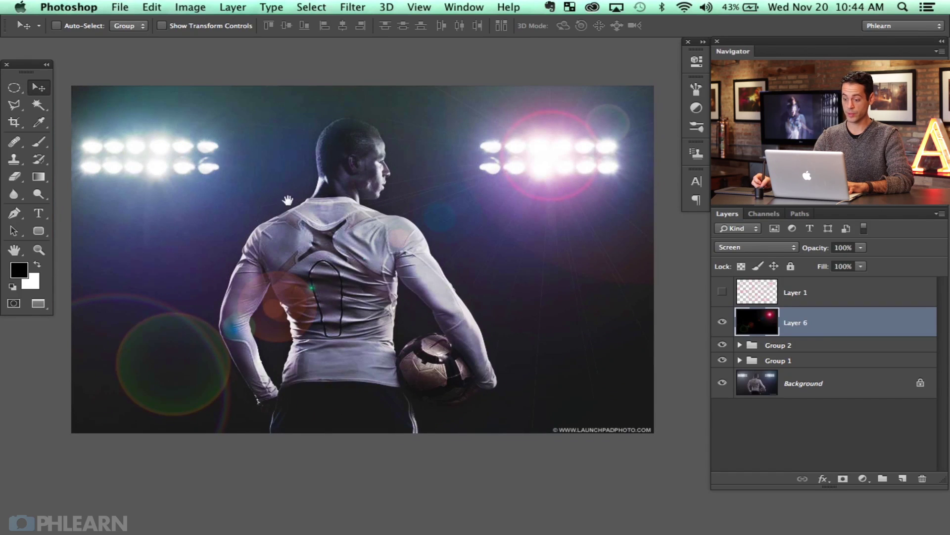
left_click_drag(288, 200, 268, 201)
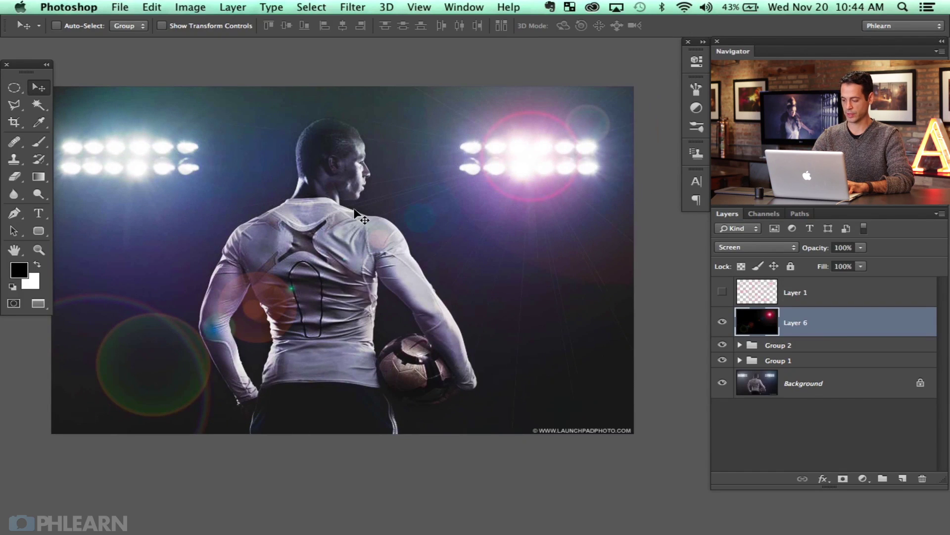
- Apply Curves to Layer 6, lowering Red and raising Blue to turn the flare teal-blue
key("super+m")
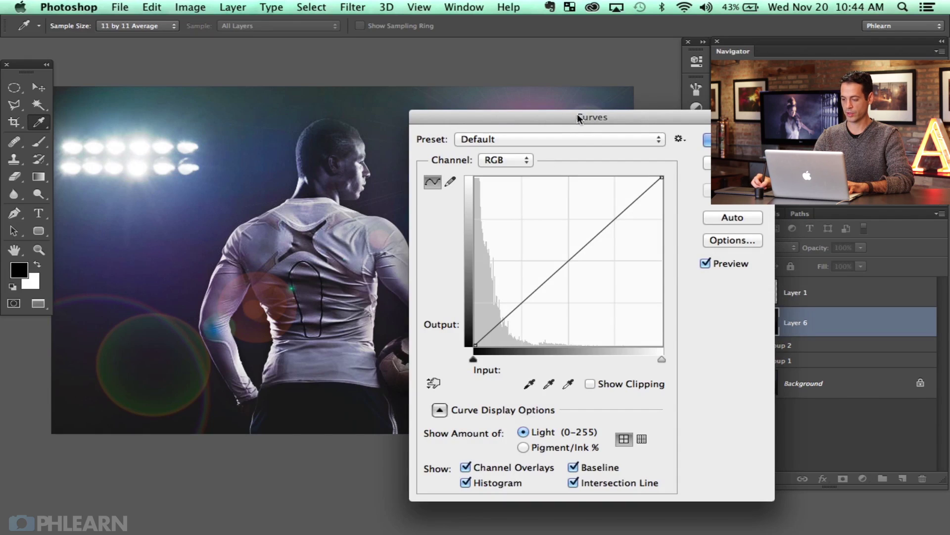
left_click_drag(578, 119, 218, 93)
left_click(155, 135)
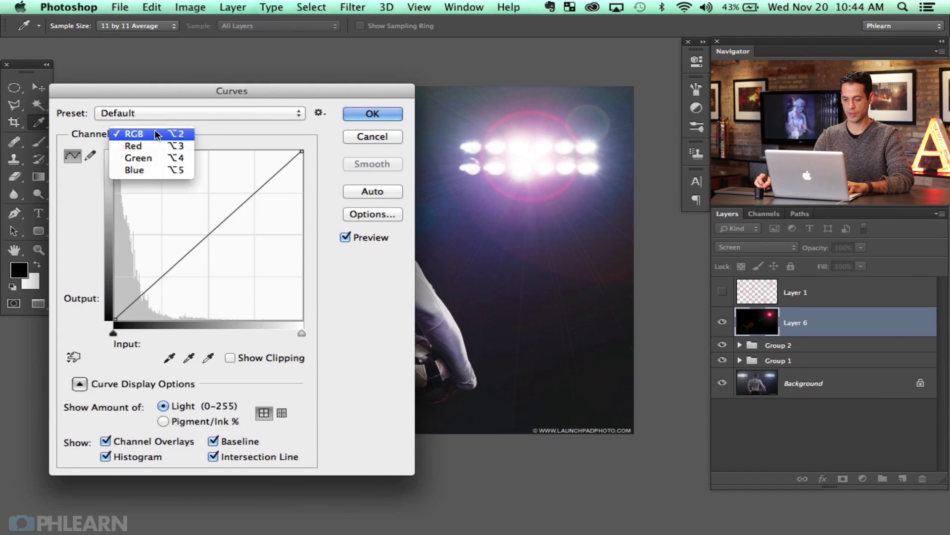
left_click(155, 146)
left_click_drag(229, 216, 236, 251)
left_click(146, 133)
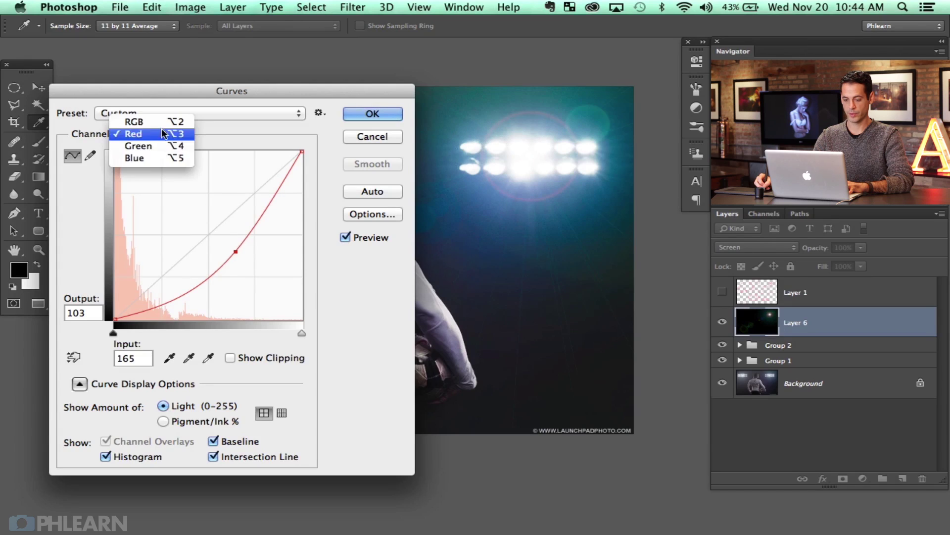
left_click(149, 157)
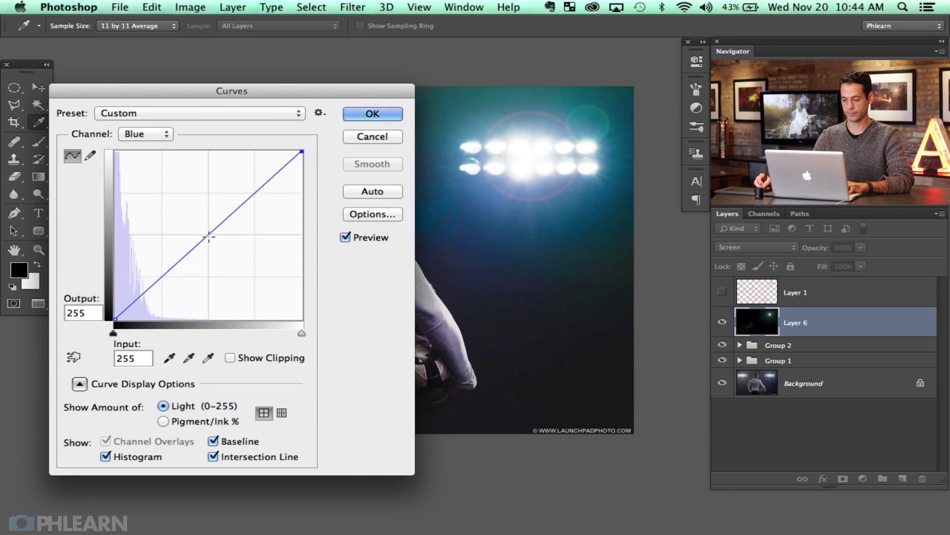
left_click_drag(208, 238, 209, 214)
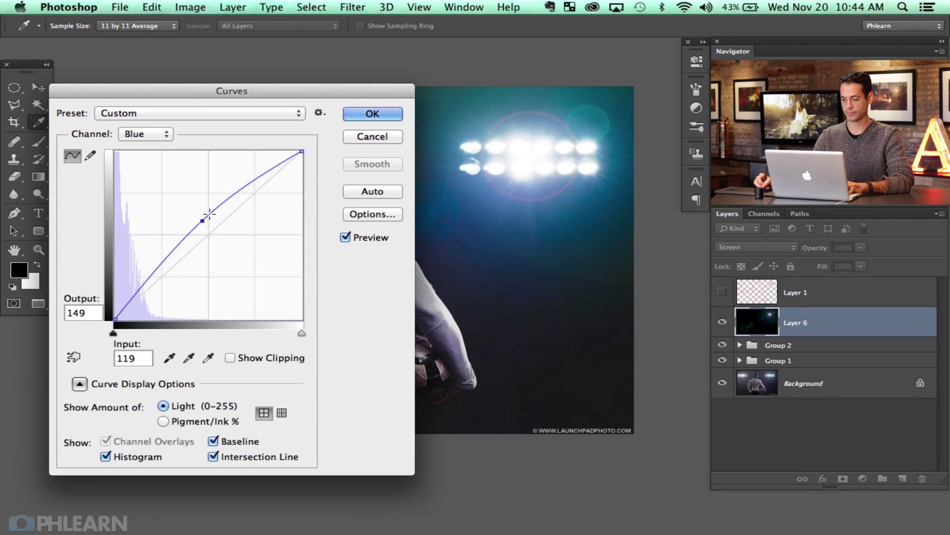
left_click(364, 109)
key("super+z")
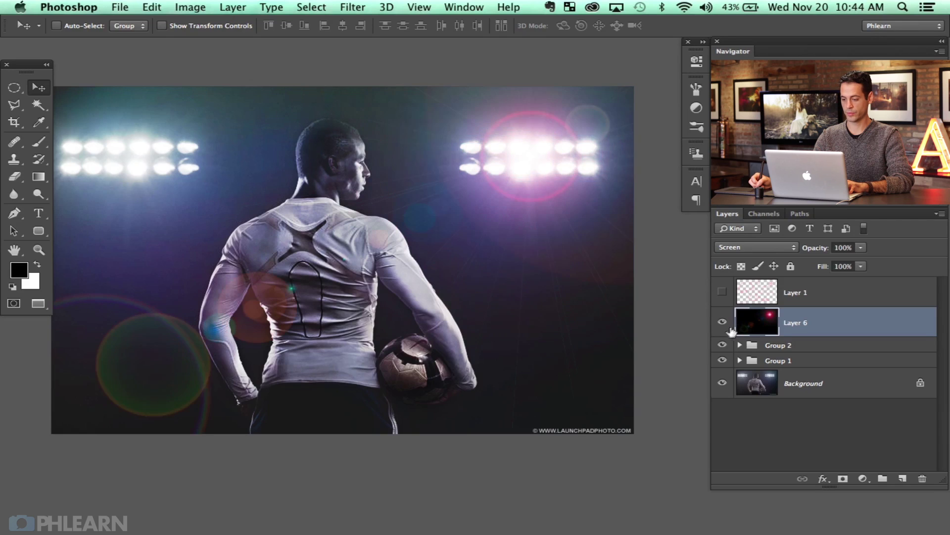
key("super+z")
key("super+z")
key("super+z")
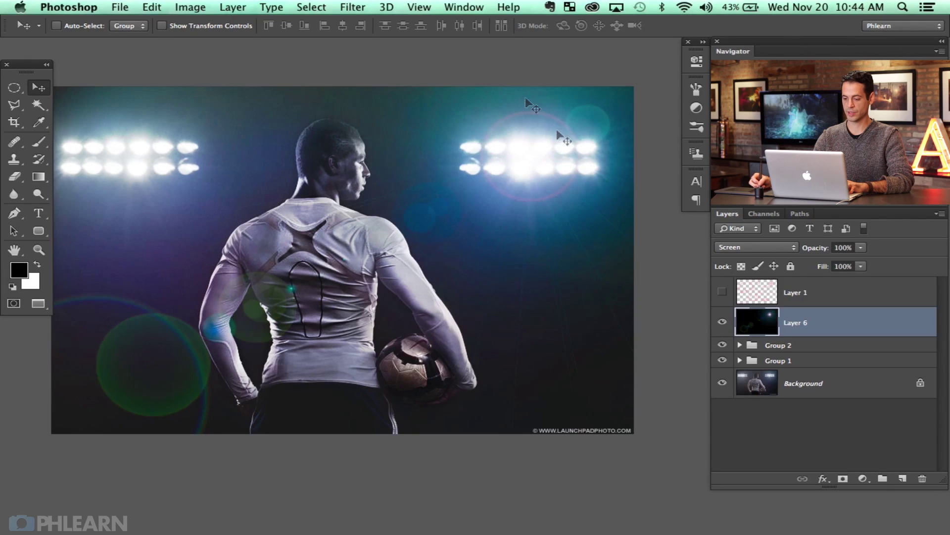
- Add a mask to Layer 6 and paint away the green flare over the player
left_click(844, 478)
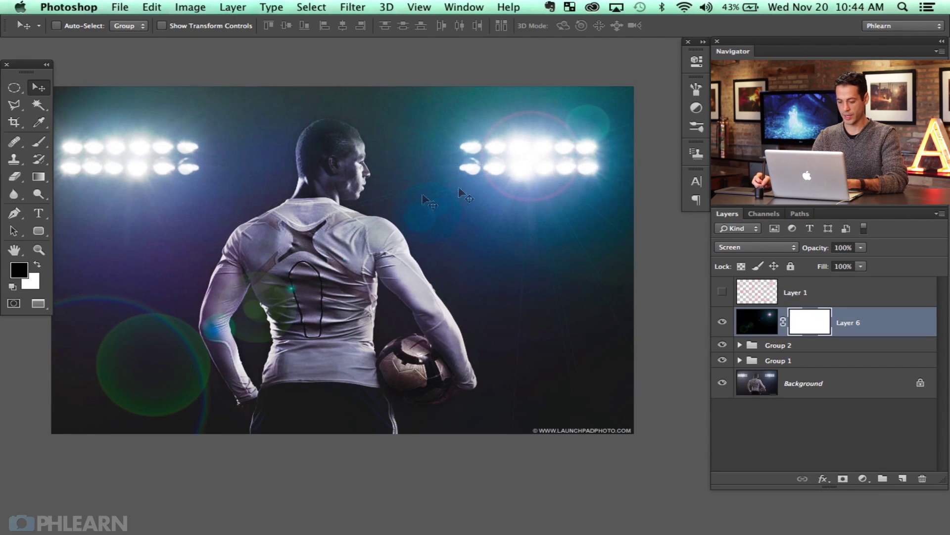
key("b")
mouse_move(287, 331)
left_mouse_down()
mouse_move(79, 257)
mouse_move(173, 297)
mouse_move(205, 426)
mouse_move(99, 356)
mouse_move(223, 335)
mouse_move(302, 303)
left_mouse_up()
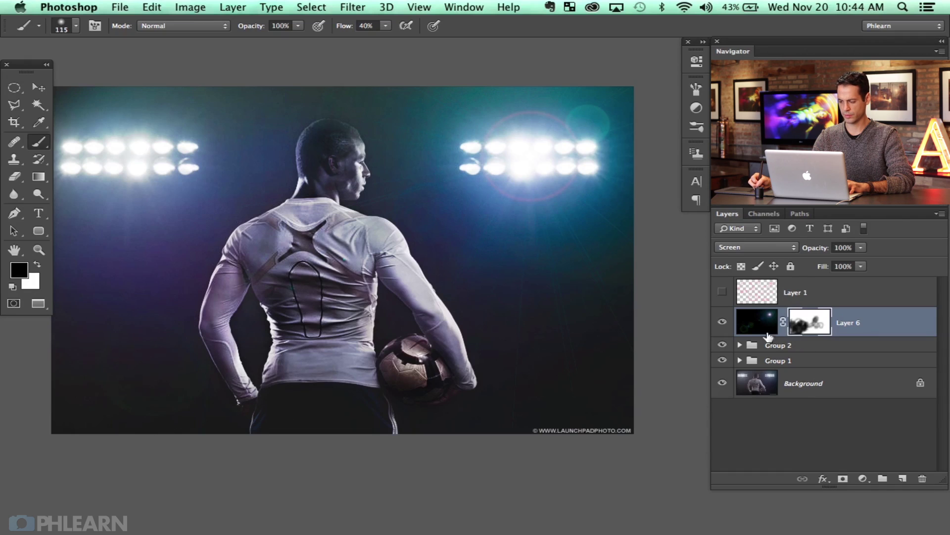
left_click(723, 323)
left_click(723, 324)
left_click(723, 323)
left_click(723, 323)
left_click(724, 323)
left_click(724, 323)
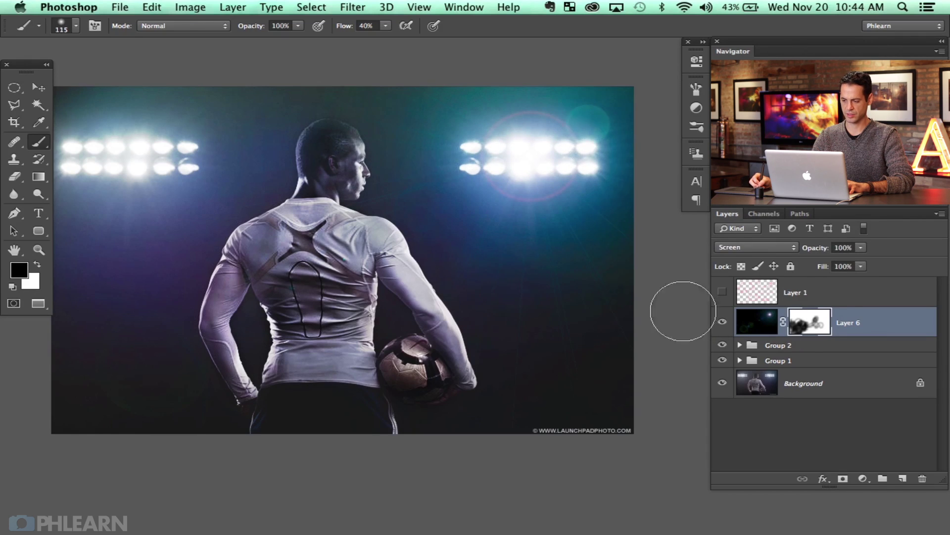
left_click(722, 322)
left_click(723, 322)
left_click(722, 322)
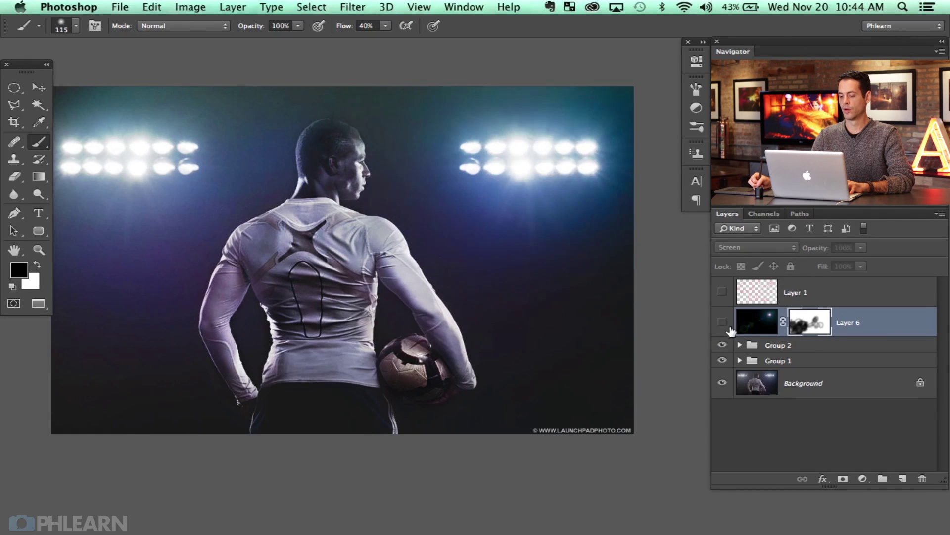
left_click(723, 322)
- Duplicate the flare layer and flip the copy horizontally onto the left lights
key("super+j")
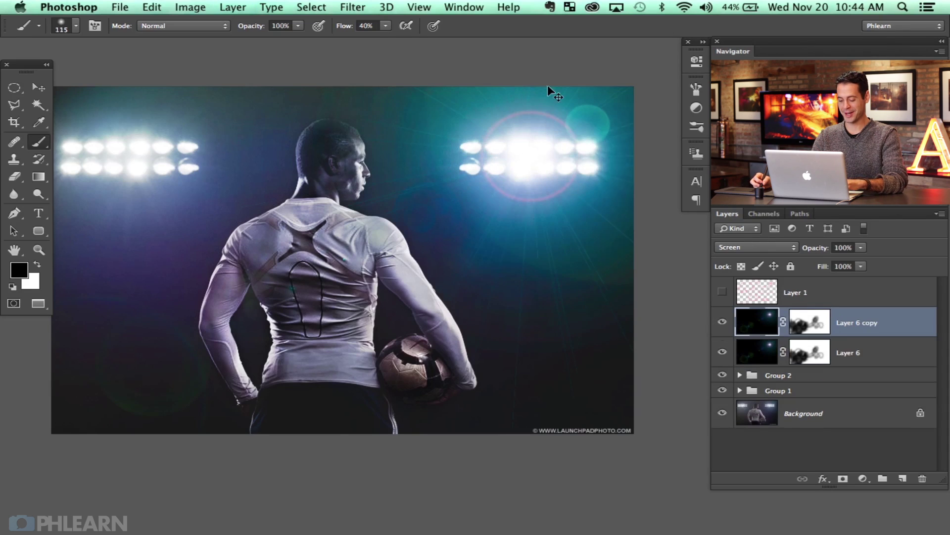
key("super+t")
right_click(378, 198)
left_click(485, 372)
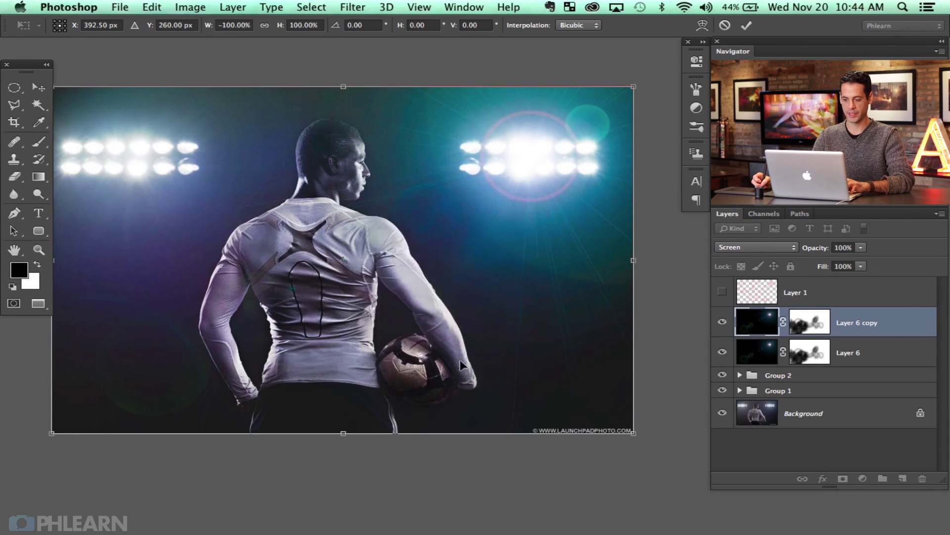
key("Return")
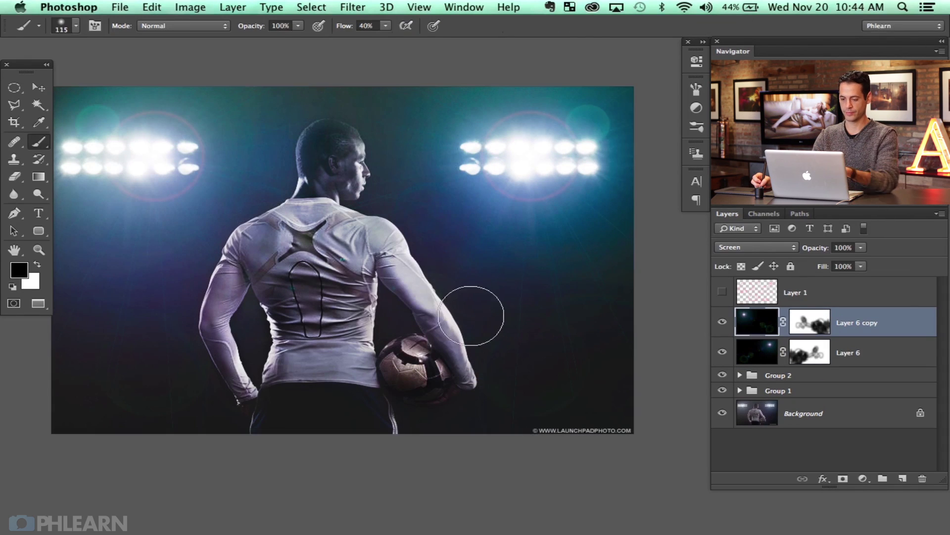
left_click(722, 321)
left_click(722, 321)
left_click(722, 322)
left_click(722, 322)
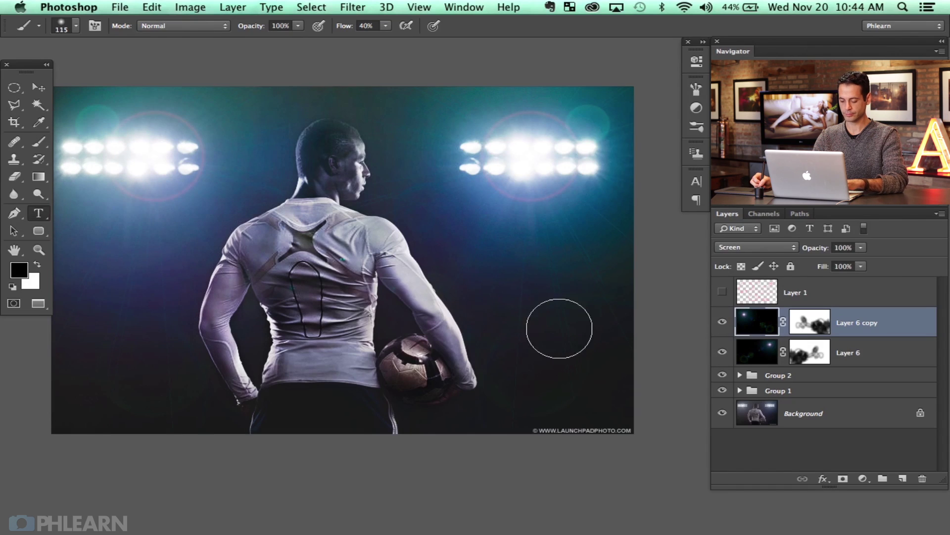
- Shift the left flare copy leftward and enlarge it to about 137%
key("super+t")
left_click_drag(468, 344, 367, 345)
left_click_drag(533, 434, 568, 379)
key("Return")
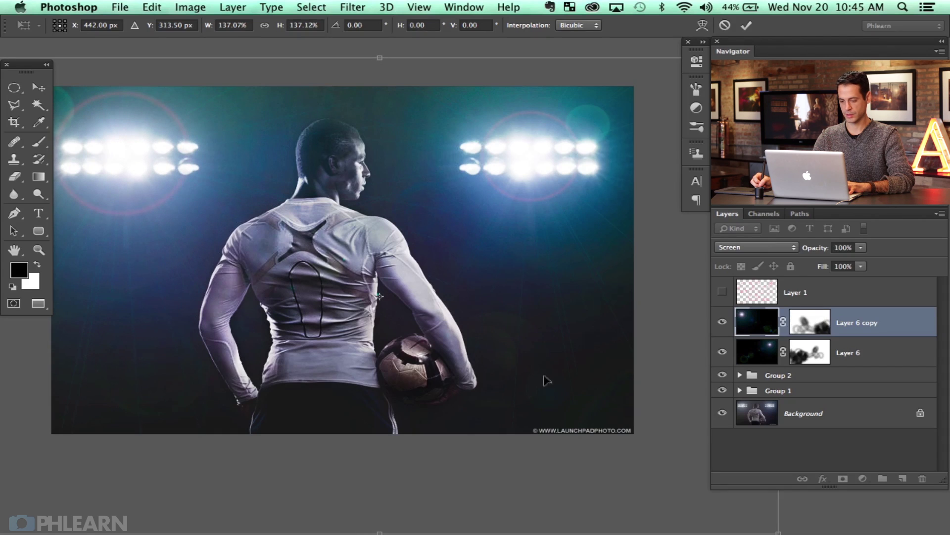
key("t")
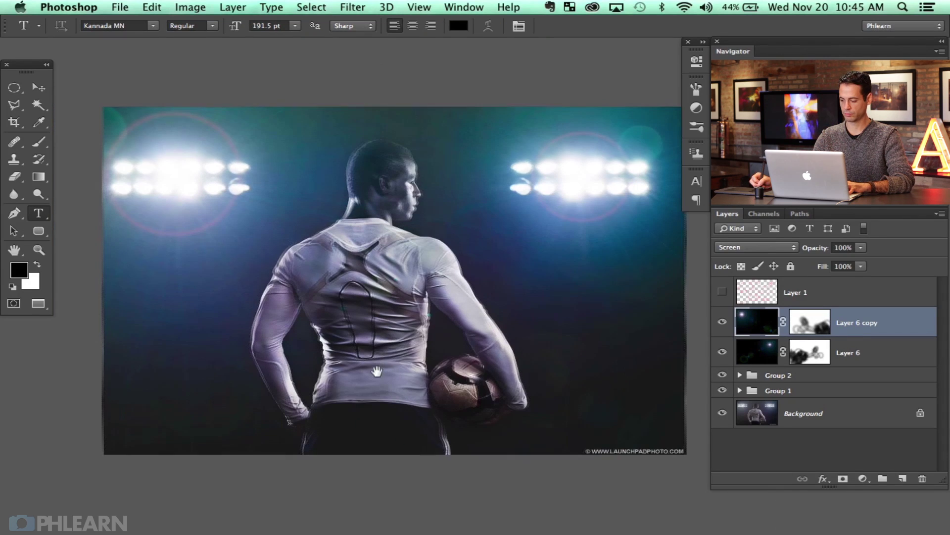
- Paint on the flare copy's mask to darken the glow below the left lights
left_click(811, 324)
key("b")
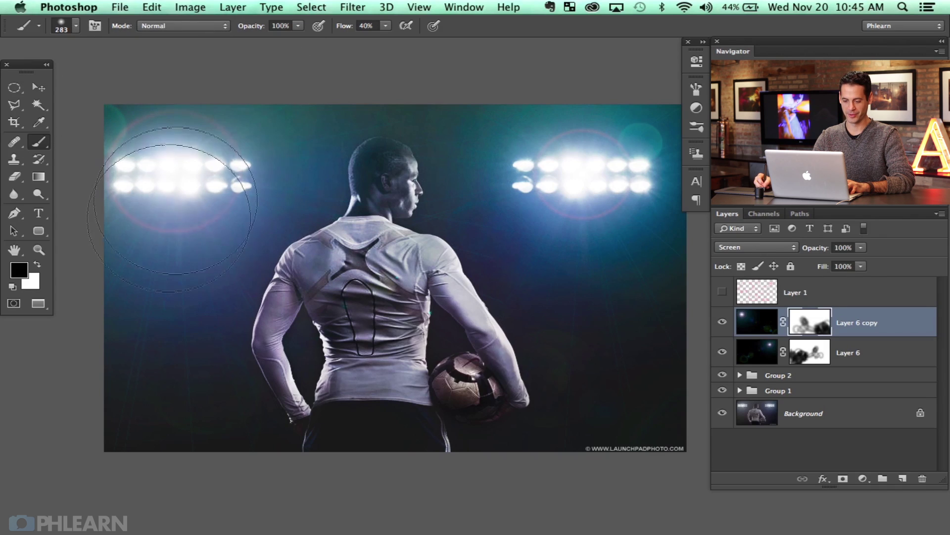
mouse_move(171, 208)
left_mouse_down()
mouse_move(127, 169)
mouse_move(213, 149)
mouse_move(148, 119)
left_mouse_up()
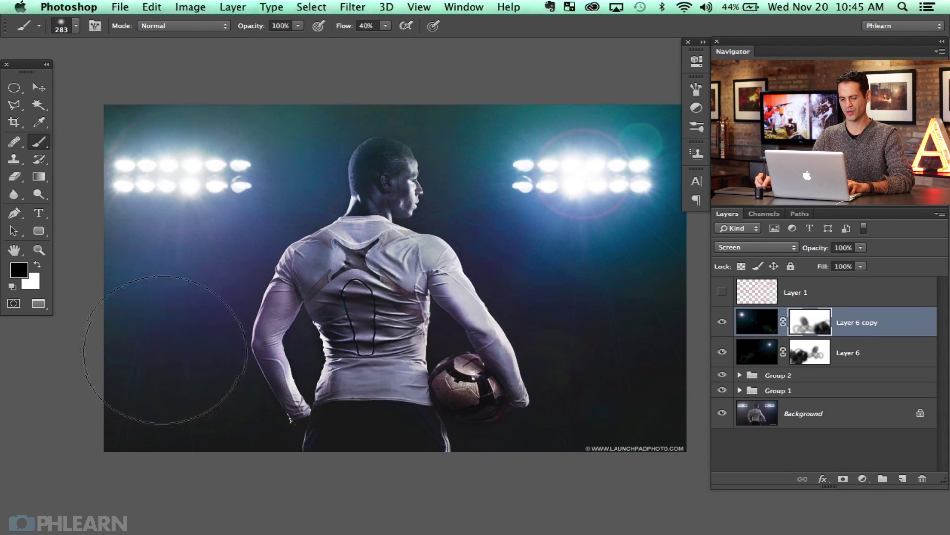
left_click(807, 353)
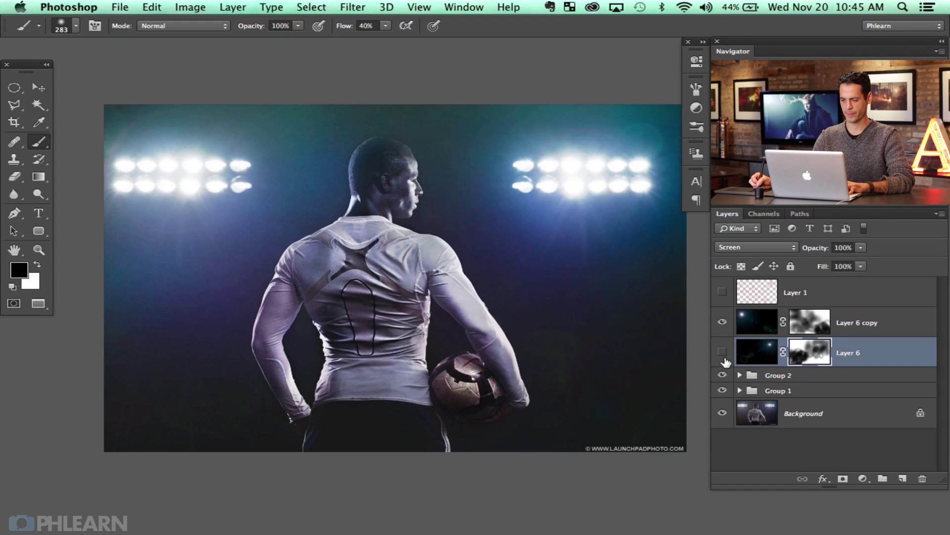
scroll(619, 349, "right", 5)
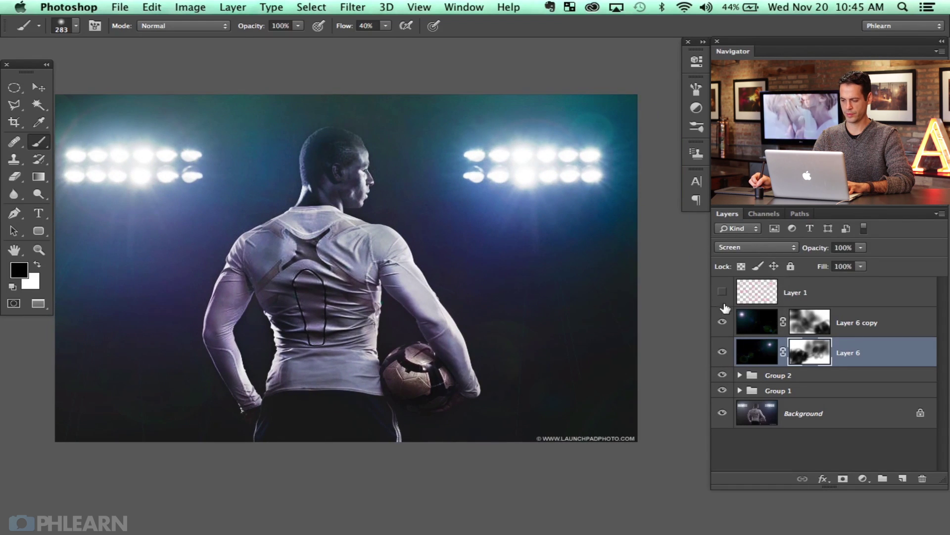
left_click(722, 321)
left_click(722, 321)
left_click(722, 321)
left_click(722, 321)
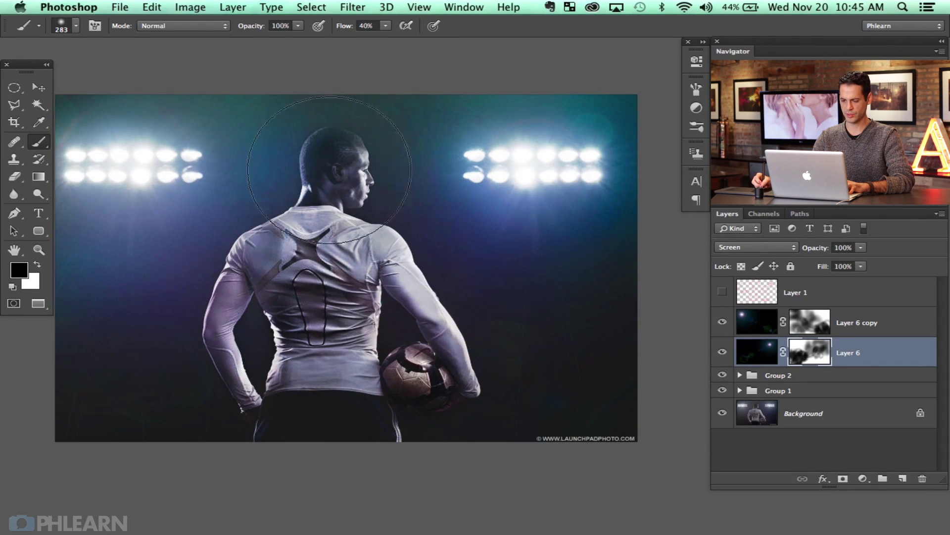
- Add a Hue/Saturation layer at Saturation -33, invert its mask, and prepare a white brush
left_click(846, 322)
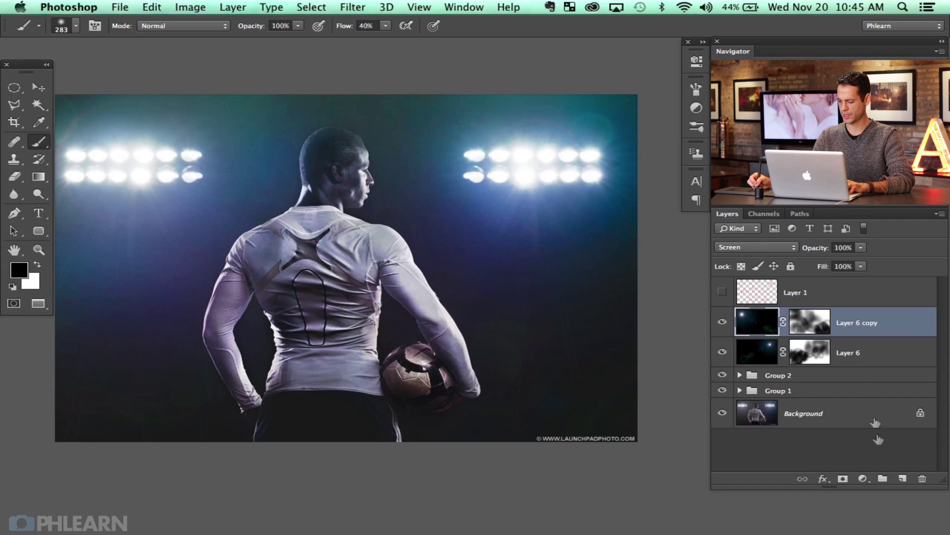
left_click(863, 479)
left_click(877, 496)
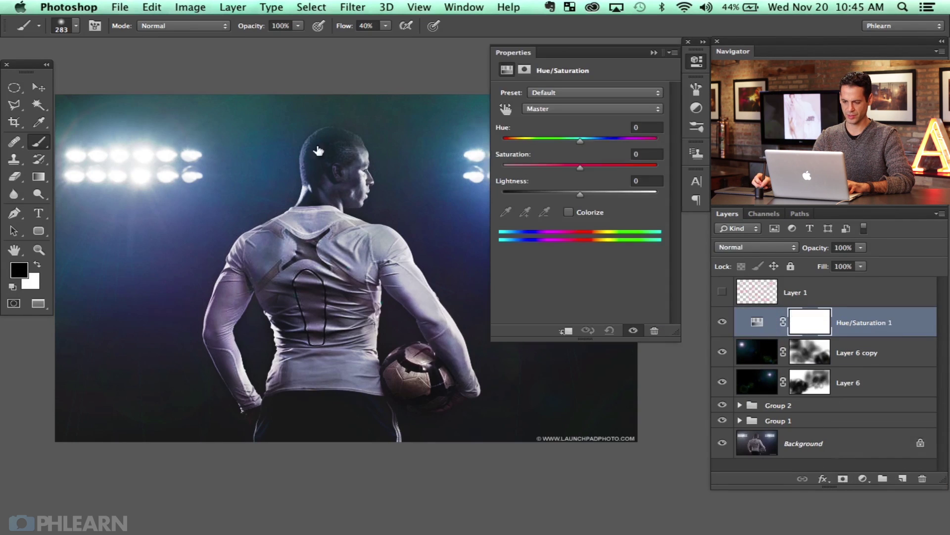
left_click_drag(564, 166, 548, 167)
key("super+i")
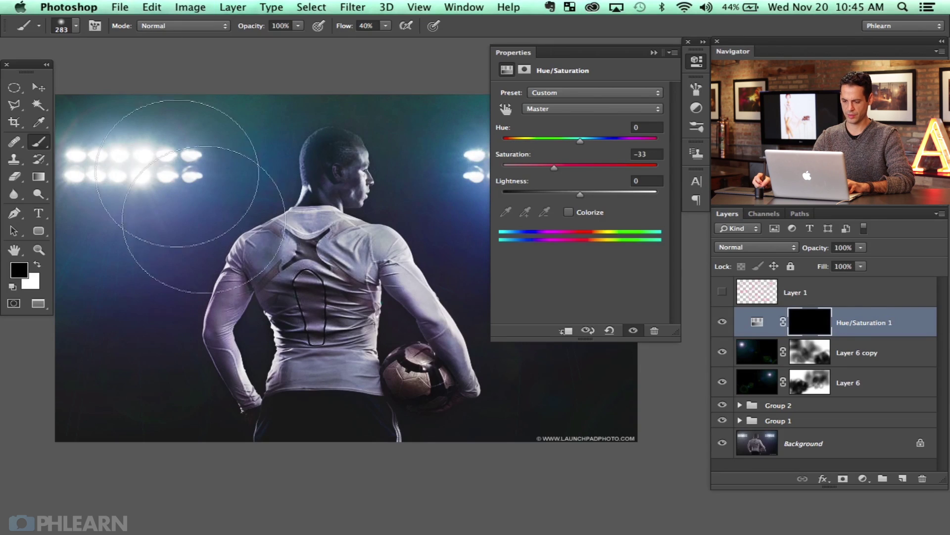
mouse_move(329, 173)
left_mouse_down()
mouse_move(318, 163)
mouse_move(309, 174)
left_mouse_up()
key("x")
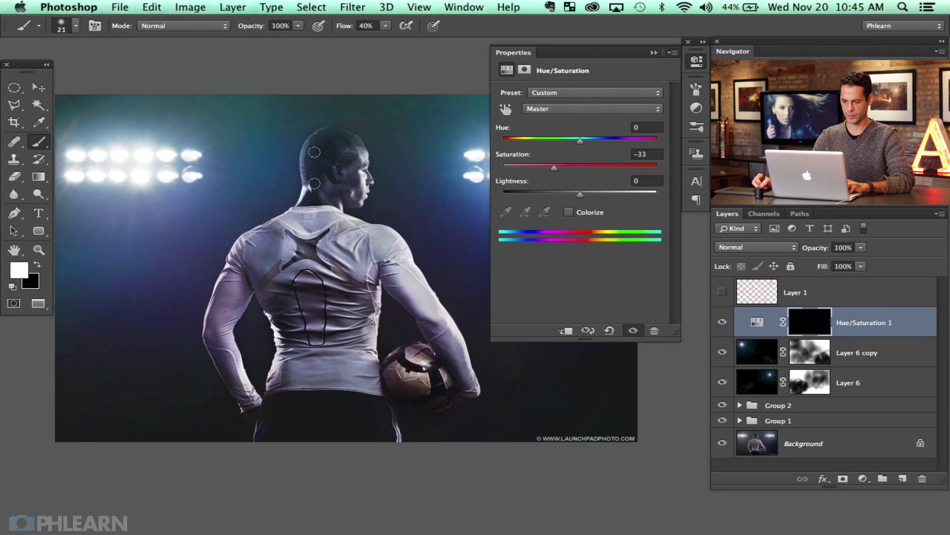
mouse_move(356, 177)
left_mouse_down()
mouse_move(329, 181)
mouse_move(337, 166)
left_mouse_up()
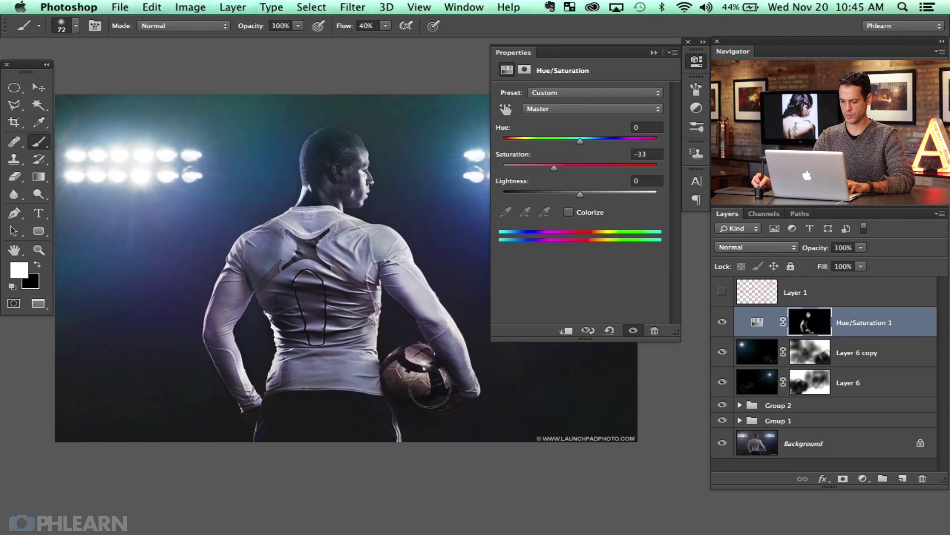
- Add a darkening Curves 6 layer, invert its mask, and paint the darkening onto the head
left_click(863, 479)
left_click(880, 513)
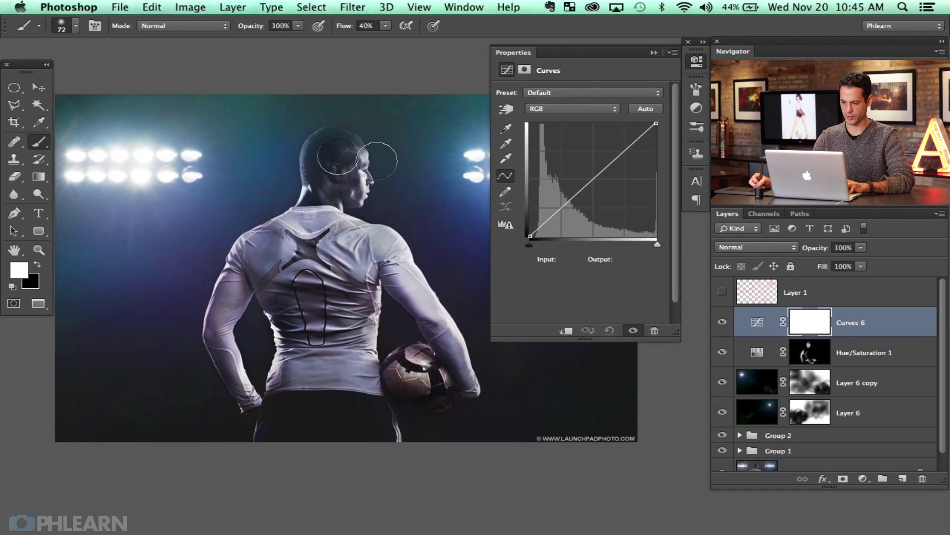
left_click_drag(544, 216, 556, 216)
key("ctrl+i")
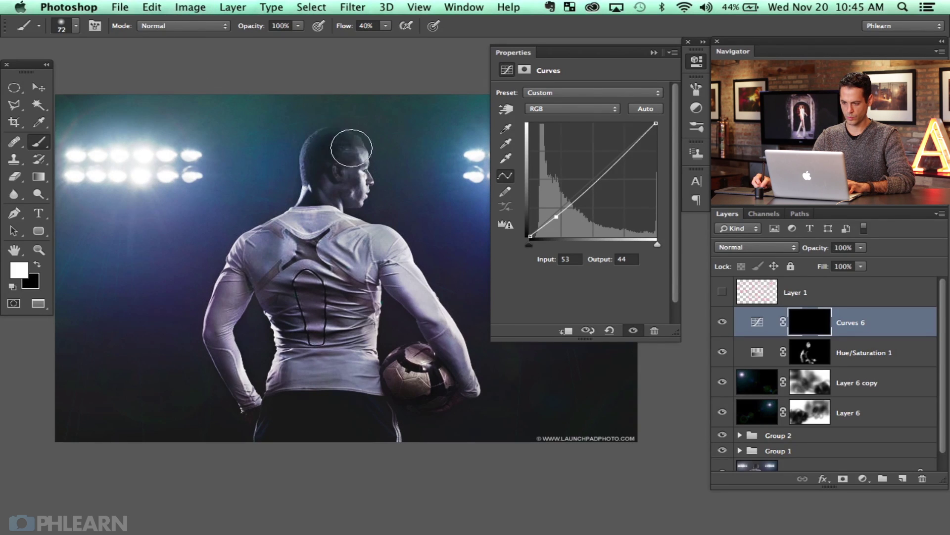
mouse_move(356, 141)
left_mouse_down()
mouse_move(318, 144)
mouse_move(347, 144)
left_mouse_up()
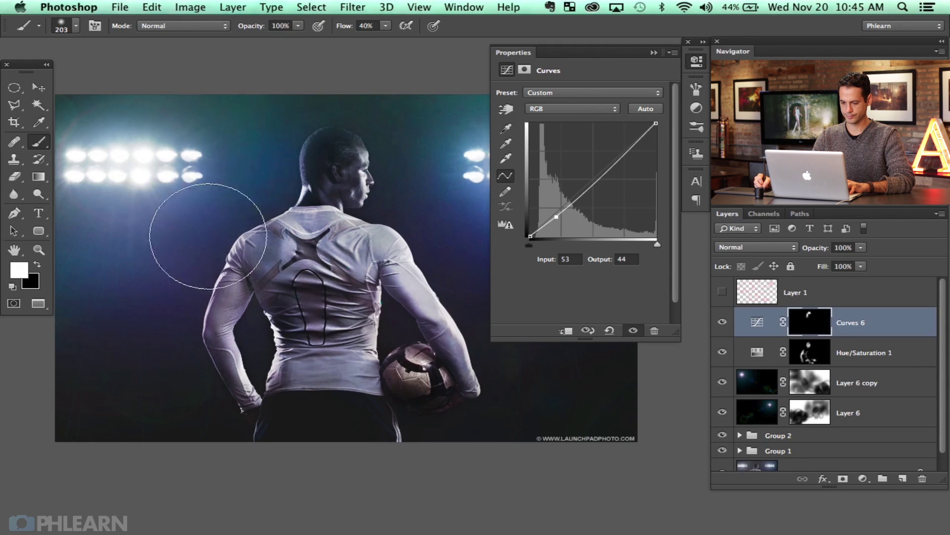
- Paint black on the Curves 6 mask to lift the darkening right of the head
left_click(722, 323)
left_click(722, 323)
left_click(722, 322)
left_click(722, 323)
key("x")
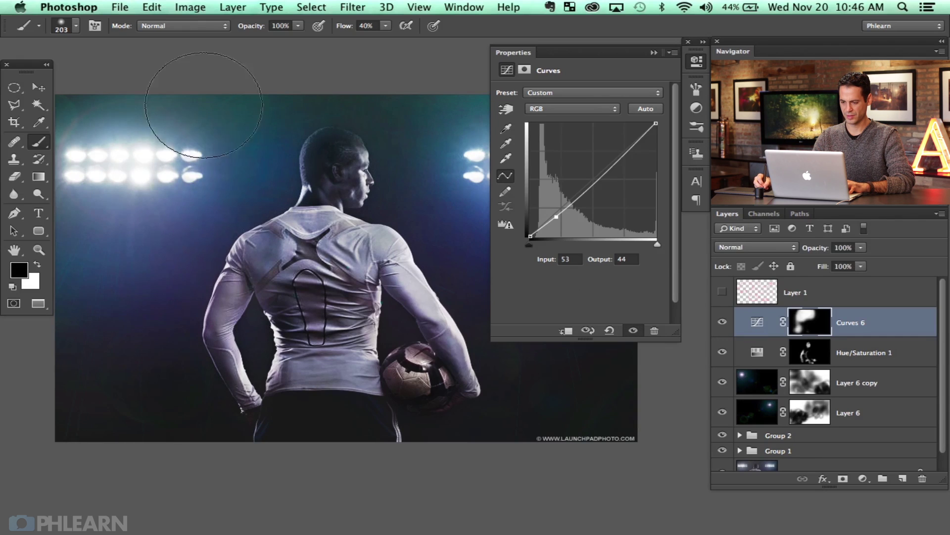
left_click_drag(324, 157, 407, 159)
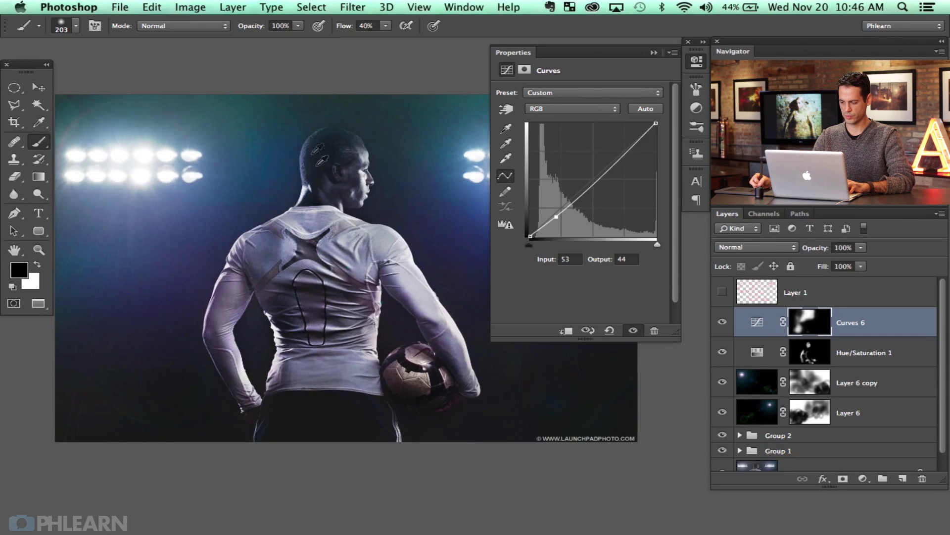
left_click(723, 323)
left_click(722, 323)
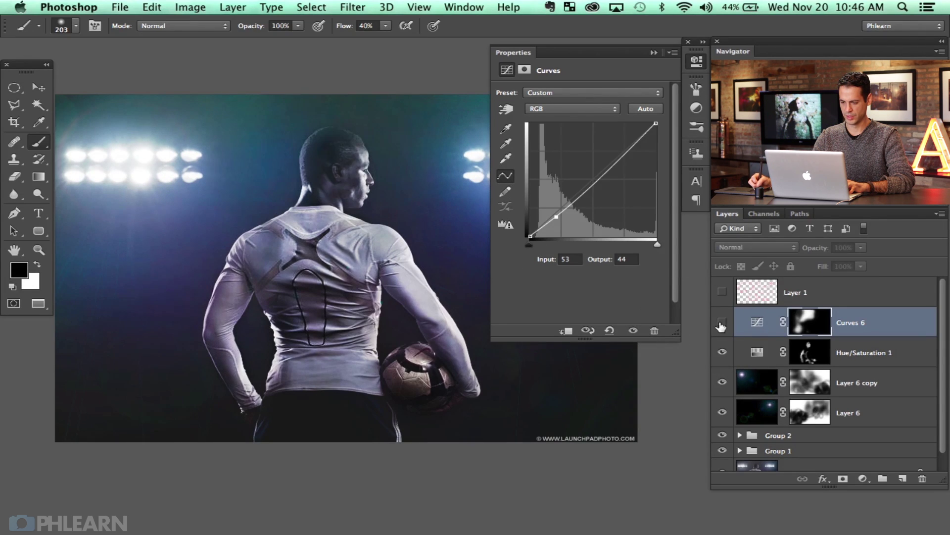
left_click(723, 323)
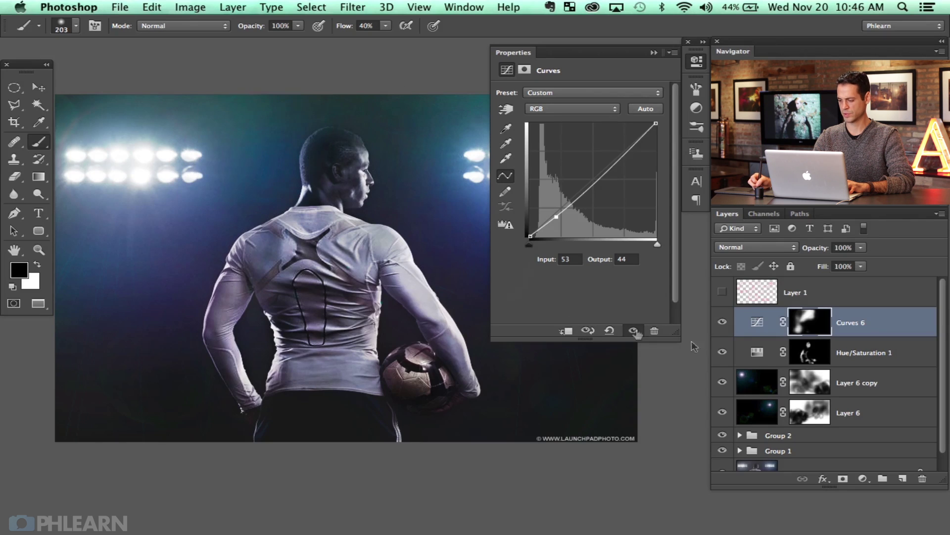
- Group Curves 6 through Layer 6 into Group 3, then expand Group 2
left_click(861, 412, "shift")
key("super+g")
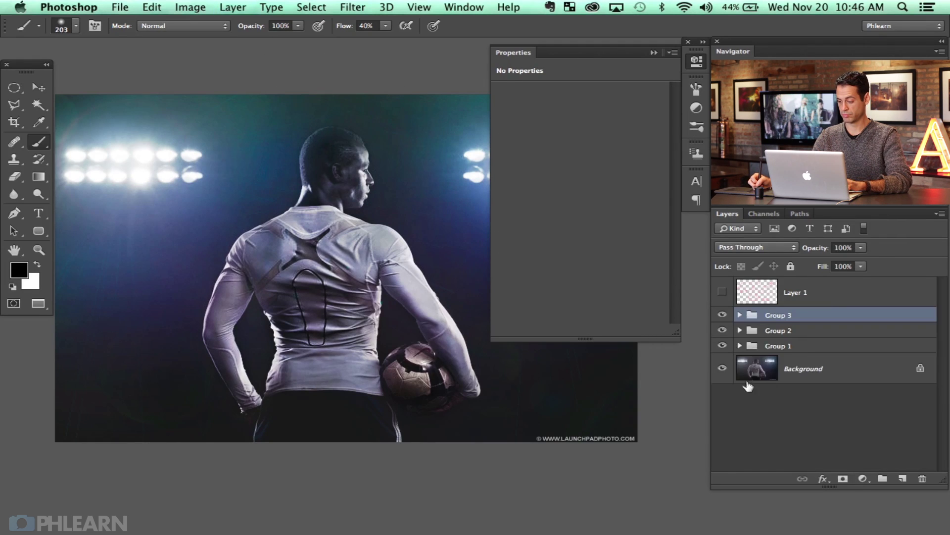
left_click(723, 330)
left_click(723, 330)
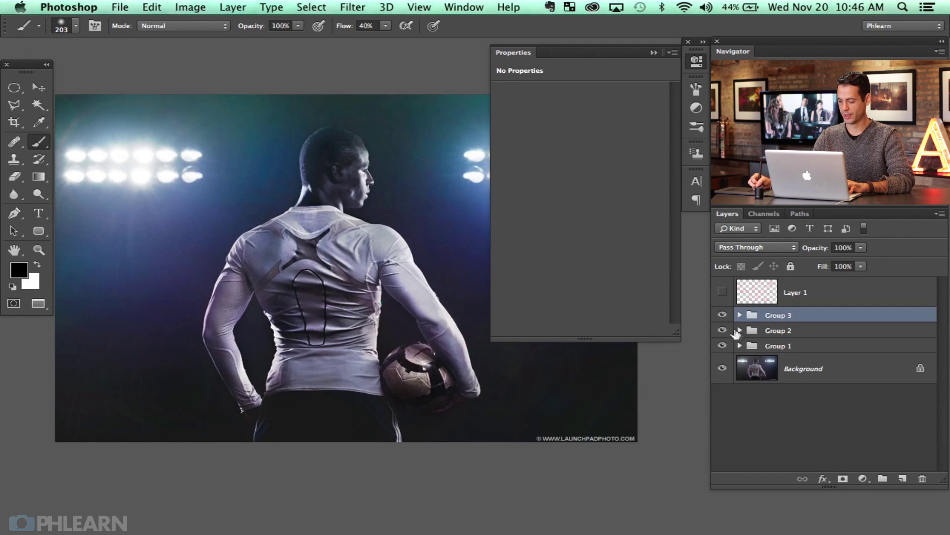
left_click(739, 330)
scroll(894, 354, "down", 2)
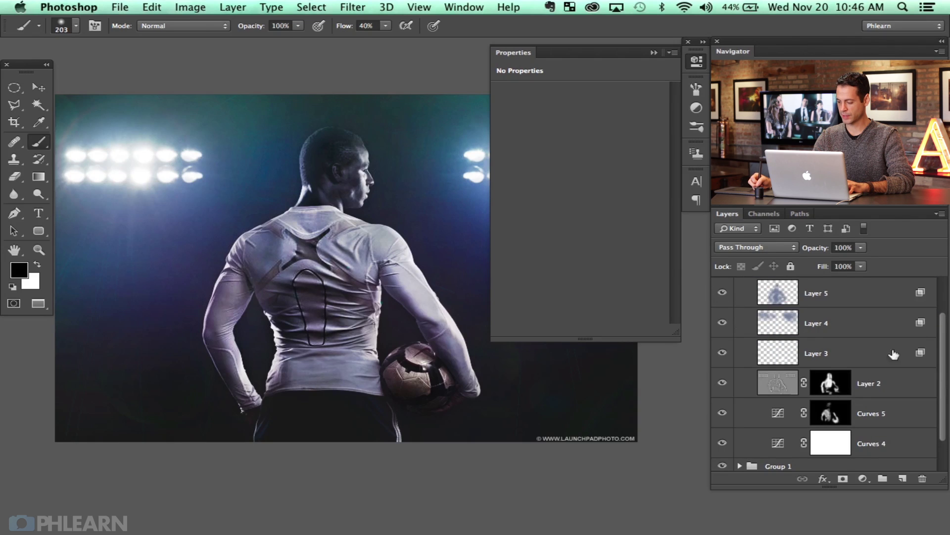
- Toggle Layer 2, Curves 5, Curves 4, Layer 4 and Layer 5 to compare their effects
left_click(723, 382)
left_click(723, 383)
left_click(723, 383)
left_click(723, 383)
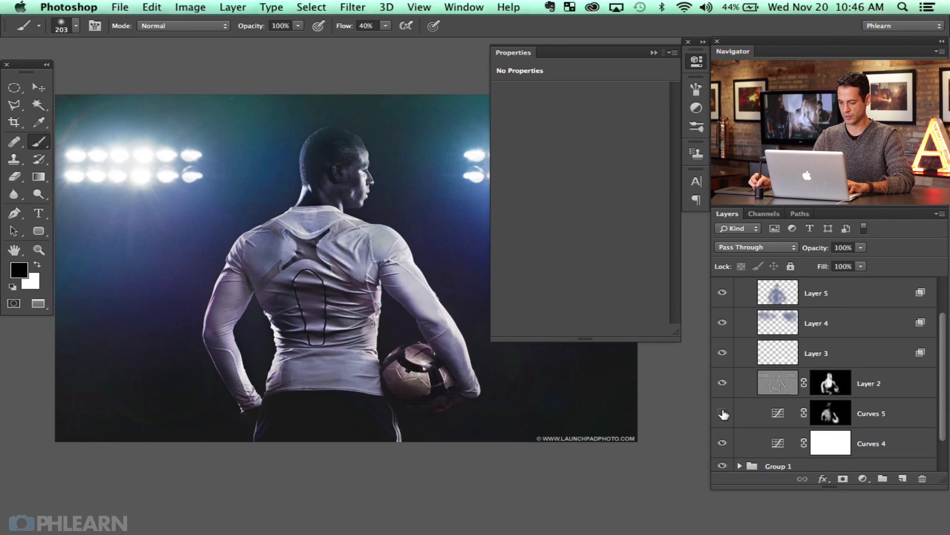
left_click(723, 414)
left_click(723, 414)
left_click(723, 443)
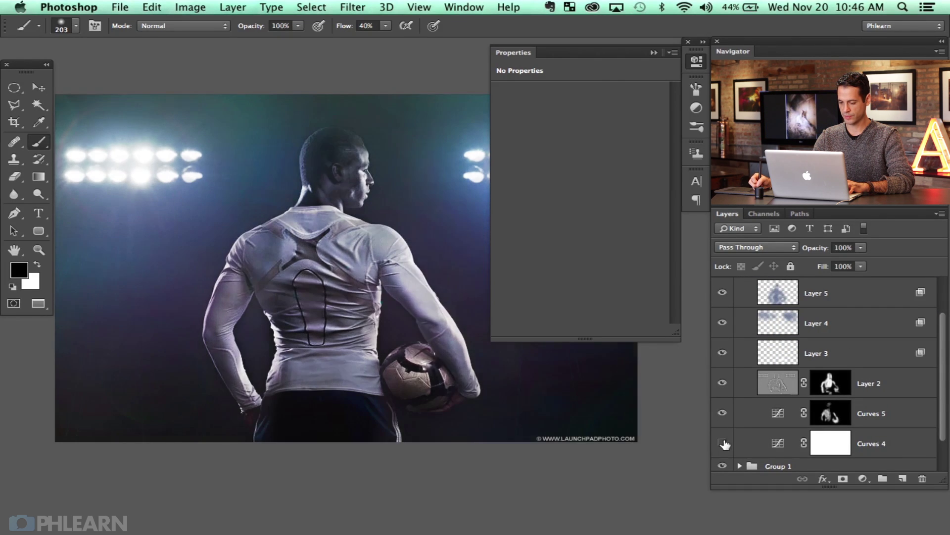
left_click(724, 443)
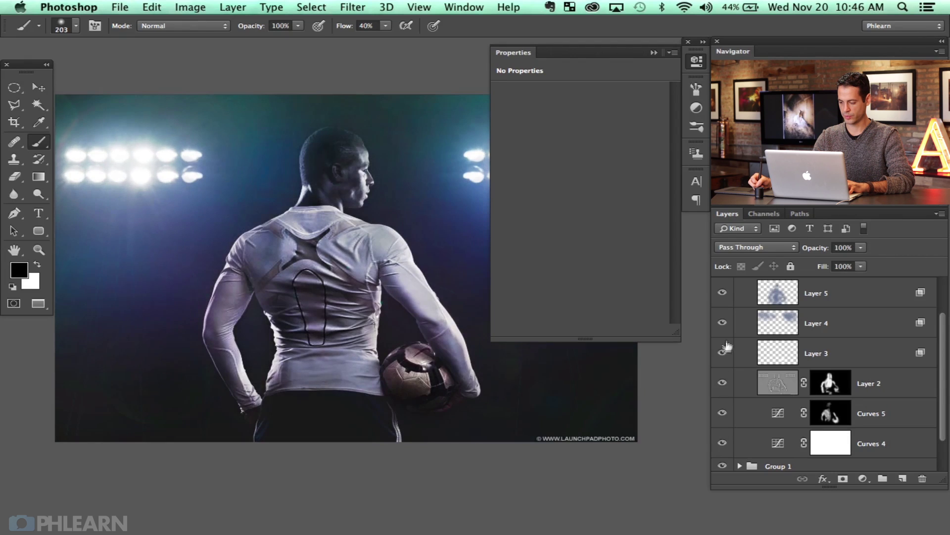
left_click(723, 323)
left_click(723, 322)
left_click(722, 292)
left_click(722, 292)
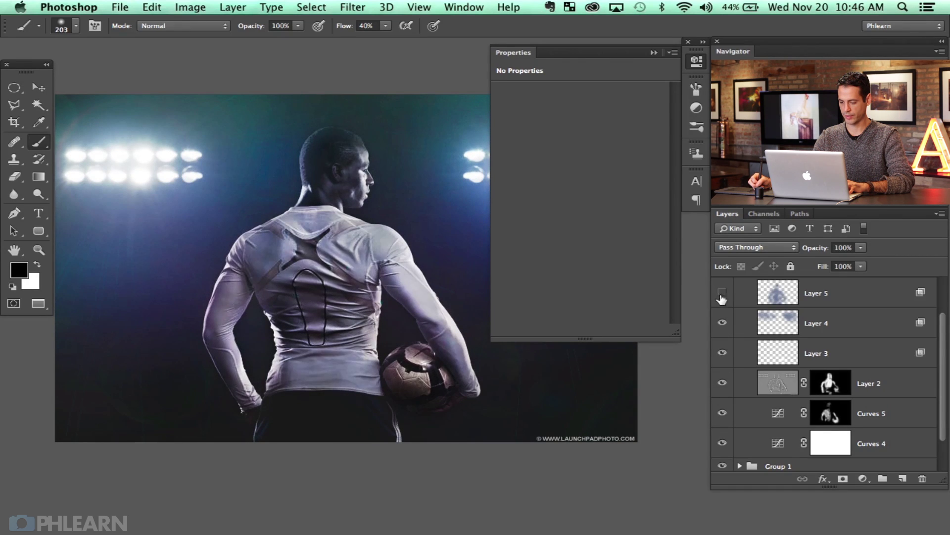
left_click(723, 293)
left_click(723, 292)
- Add a layer mask to Layer 5 and set the brush size to 117
left_click(741, 299)
left_click(842, 478)
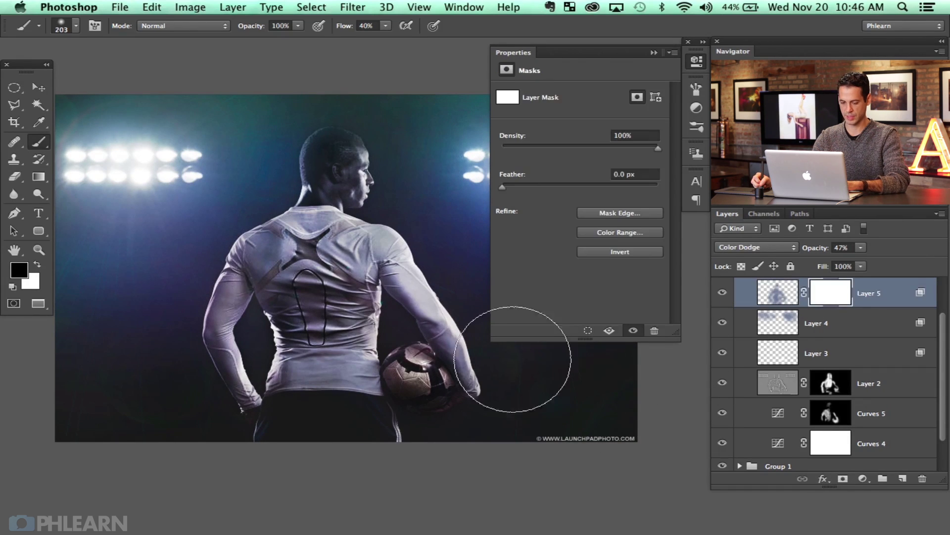
left_click_drag(414, 278, 396, 277)
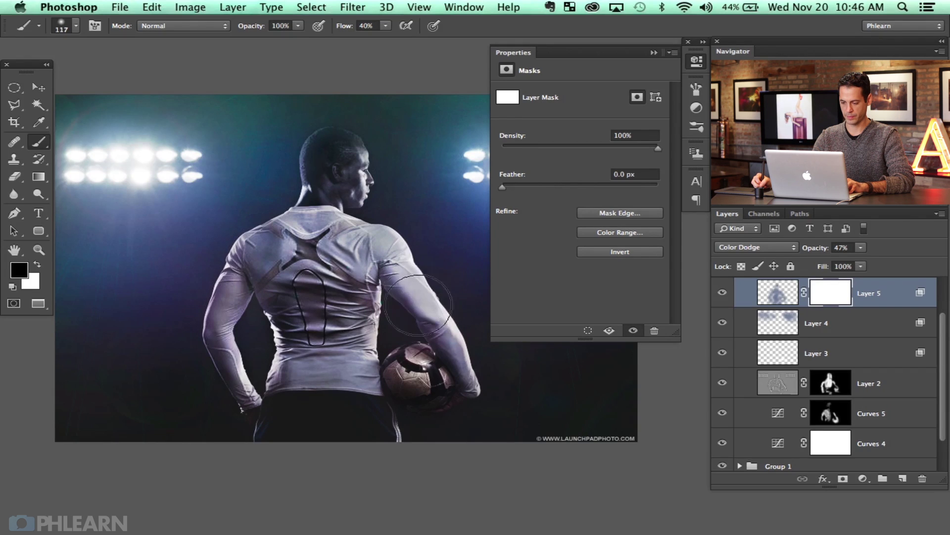
left_click(722, 293)
left_click(723, 293)
left_click(723, 293)
left_click(723, 292)
left_click(723, 293)
left_click(723, 293)
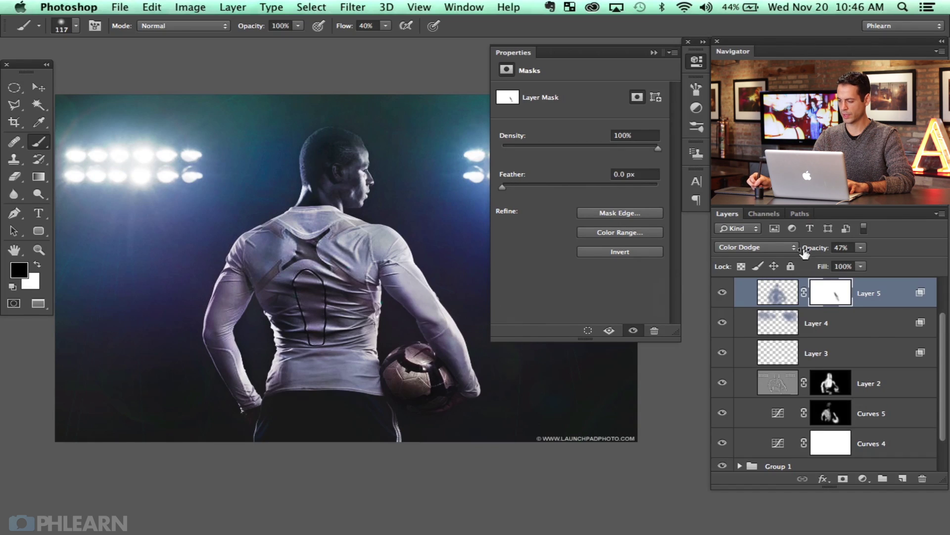
scroll(933, 328, "up", 2)
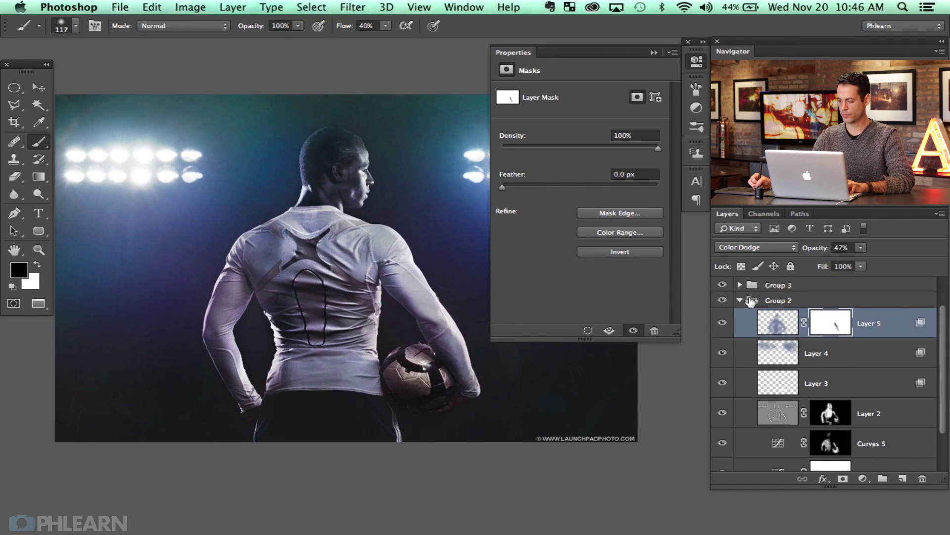
- Collapse Group 2, hide the properties panel, and leave the pink annotation layer hidden
left_click(740, 301)
left_click(722, 292)
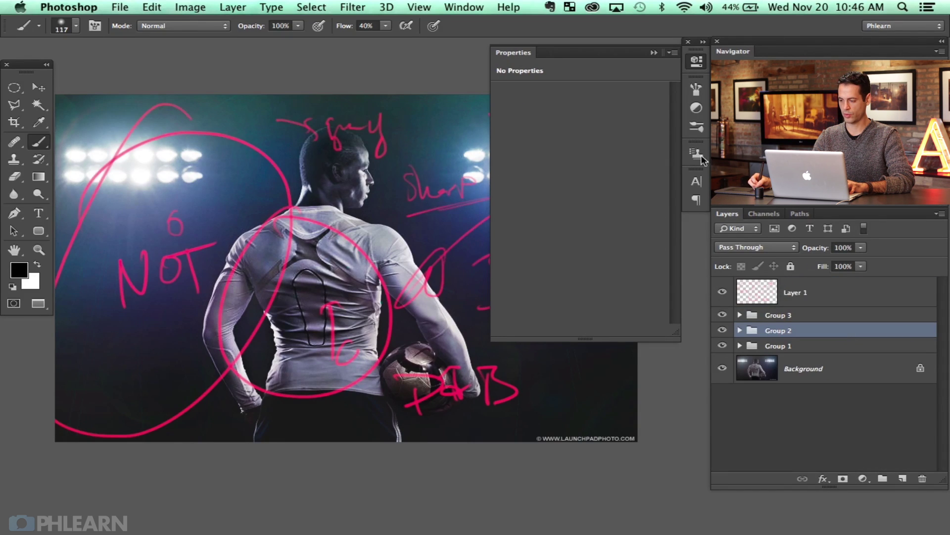
left_click(697, 59)
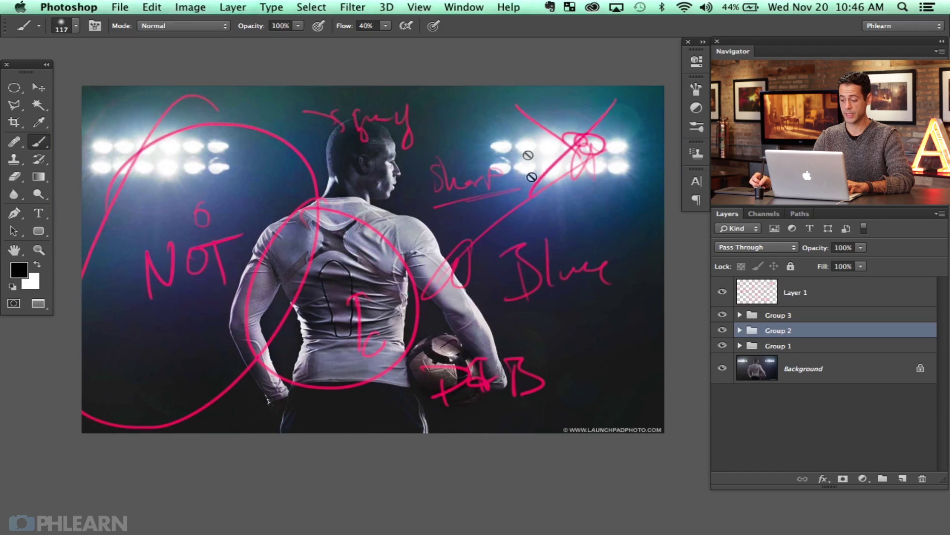
left_click(723, 292)
left_click(722, 293)
left_click(722, 293)
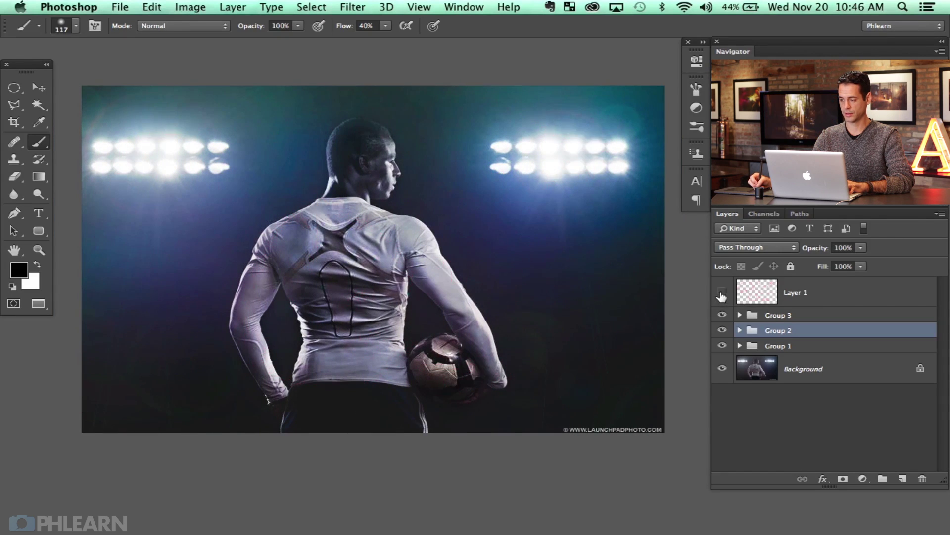
left_click(722, 293)
left_click(722, 292)
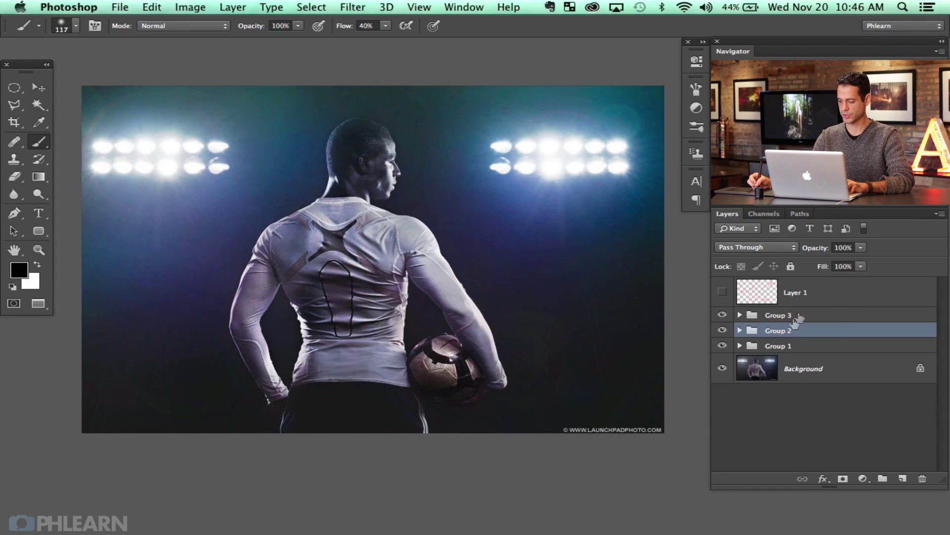
- Hide and show the edit groups to compare the original photo with the edit
left_click(722, 371, "alt")
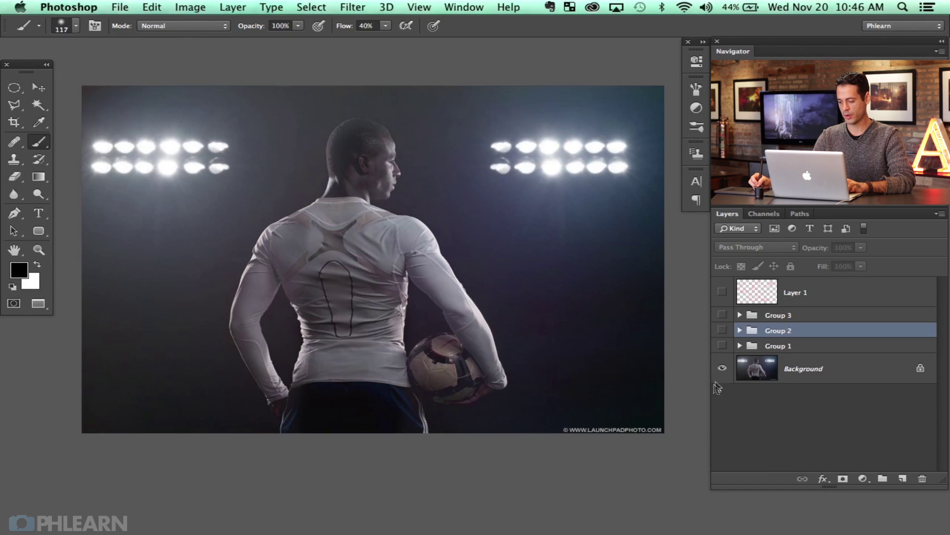
left_click(724, 371, "alt")
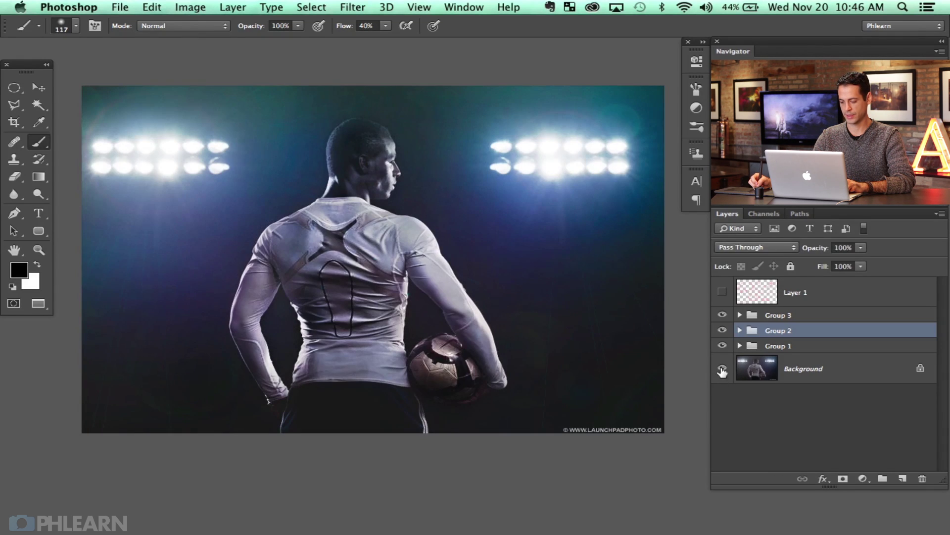
left_click(723, 370, "alt")
left_click(722, 370, "alt")
- Select Groups 3, 2 and 1 and group them into Group 4
left_click(796, 315)
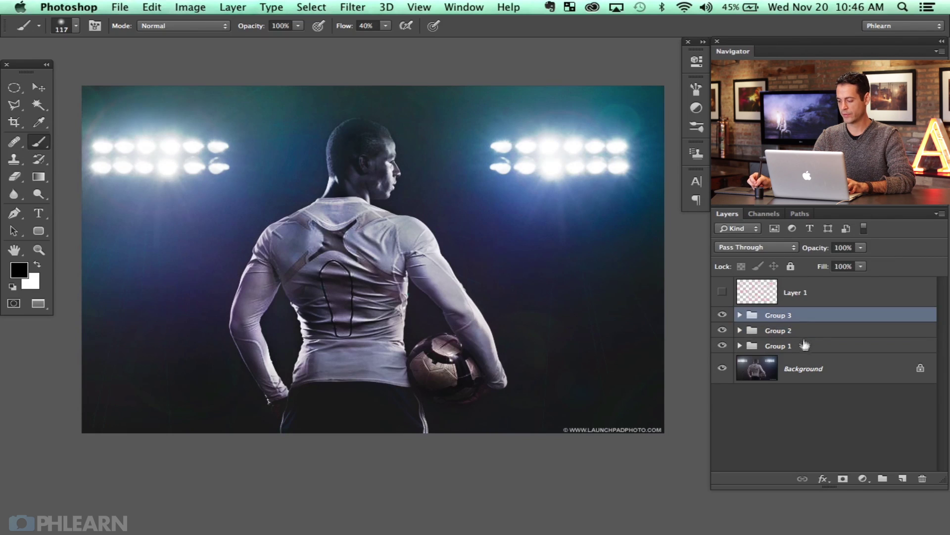
left_click(804, 345, "shift")
key("super+g")
- Toggle Group 4 to compare the plain photo with the reduced-opacity grade, leaving it visible
left_click(722, 315)
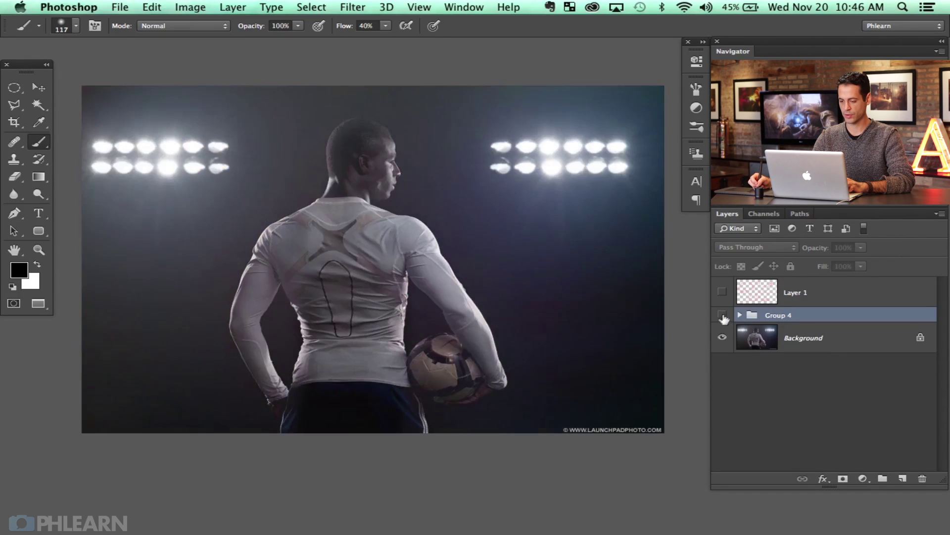
left_click(723, 315)
left_click(723, 315)
left_click(722, 315)
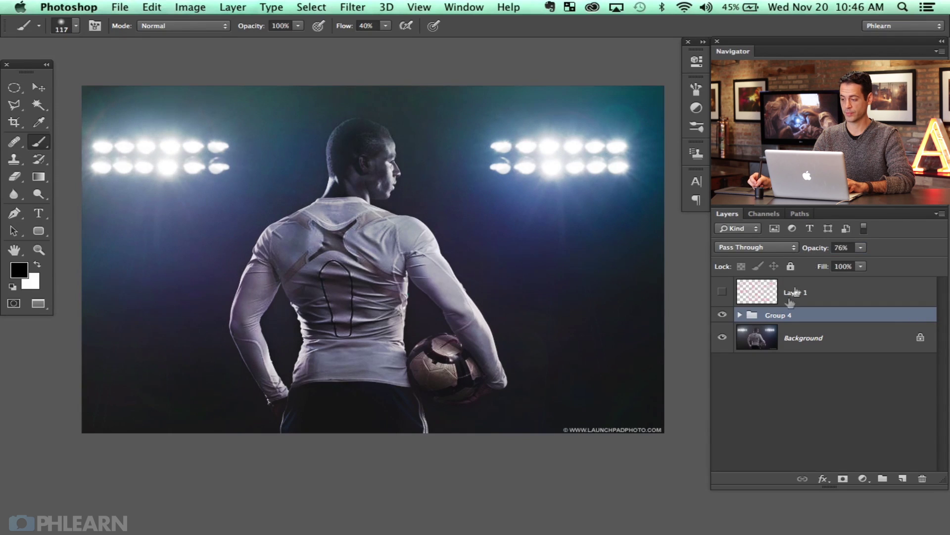
left_click(722, 316)
left_click(722, 315)
left_click(722, 315)
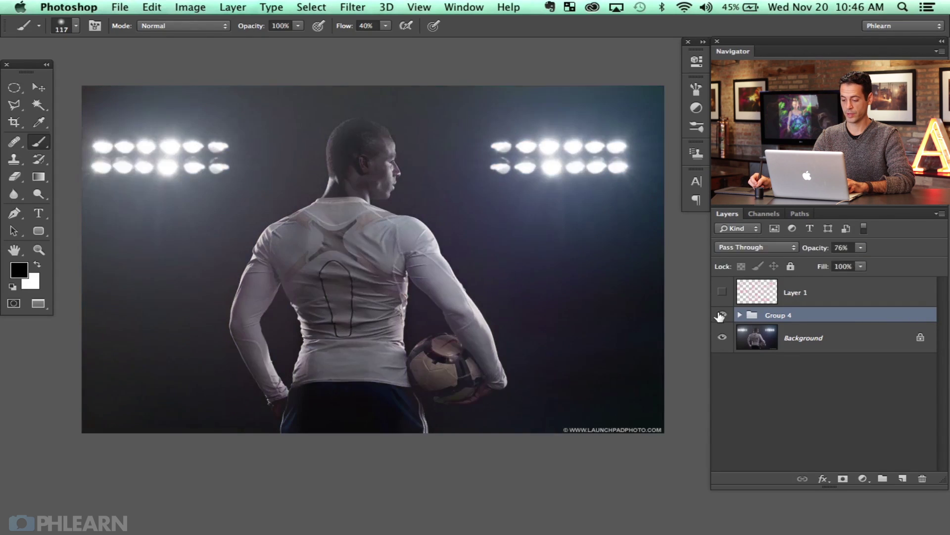
left_click(722, 316)
left_click(722, 315)
left_click(721, 317)
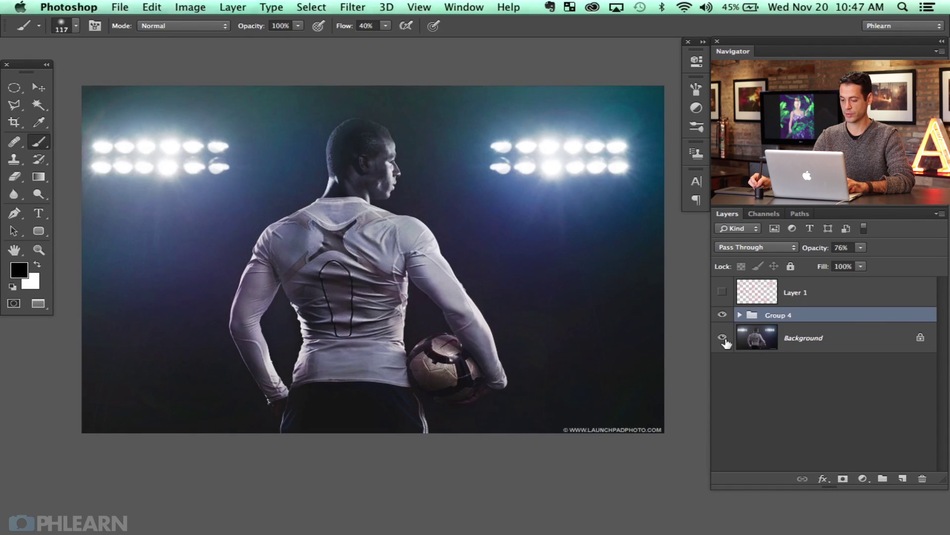
left_click(724, 341, "alt")
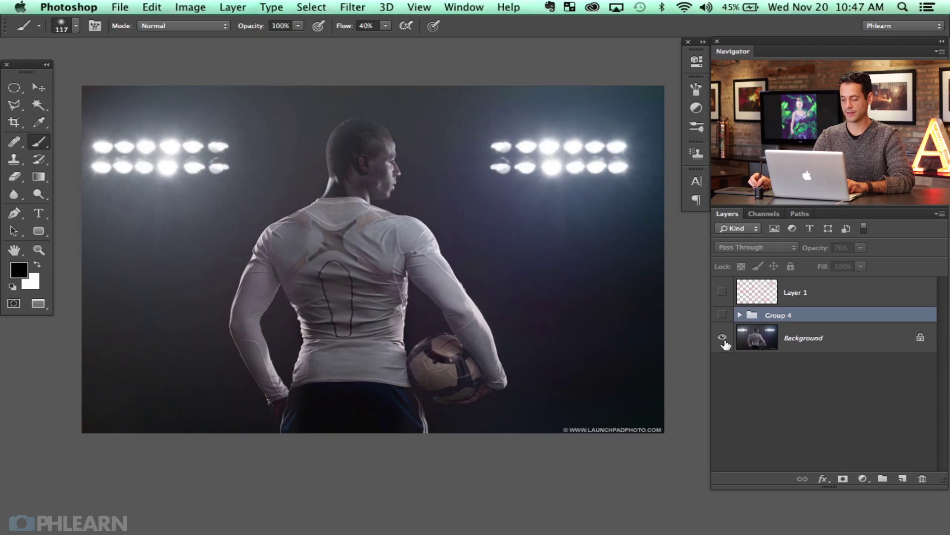
left_click(724, 341, "alt")
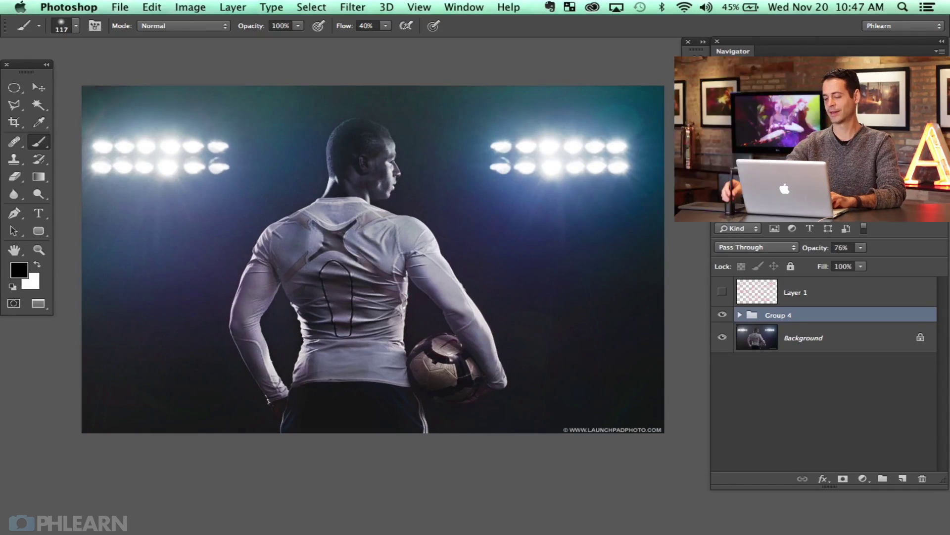